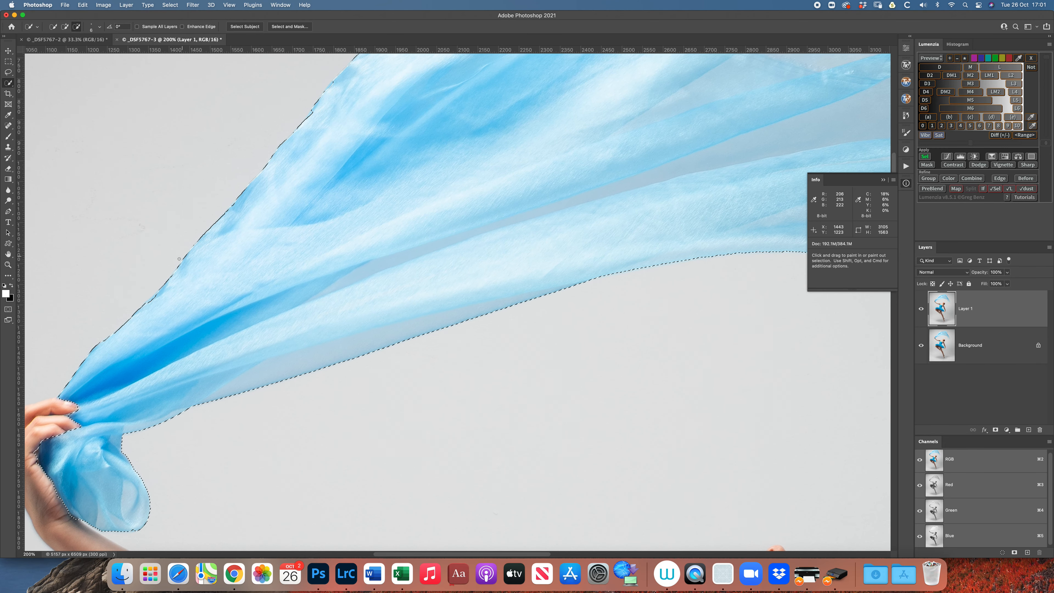
# Refine the Quick Selection of the blue fabric along its sloping outer edge and at the notch near its draped end
pyautogui.moveTo(149, 302)
pyautogui.mouseDown()
pyautogui.moveTo(158, 295)
pyautogui.moveTo(143, 306)
pyautogui.mouseUp()
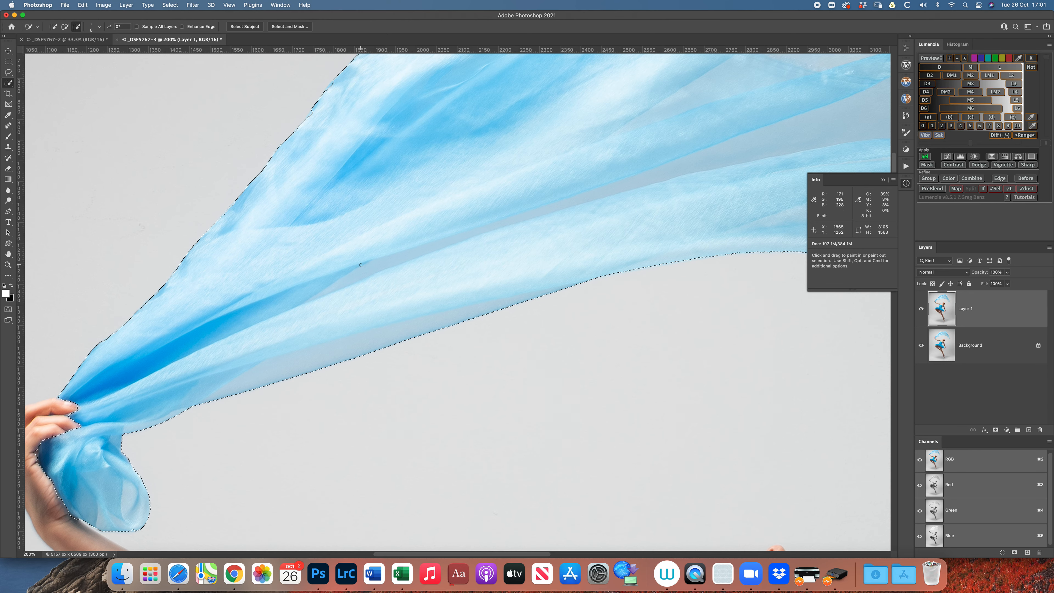
pyautogui.scroll(15, 314, 264)
pyautogui.hscroll(10, 314, 264)
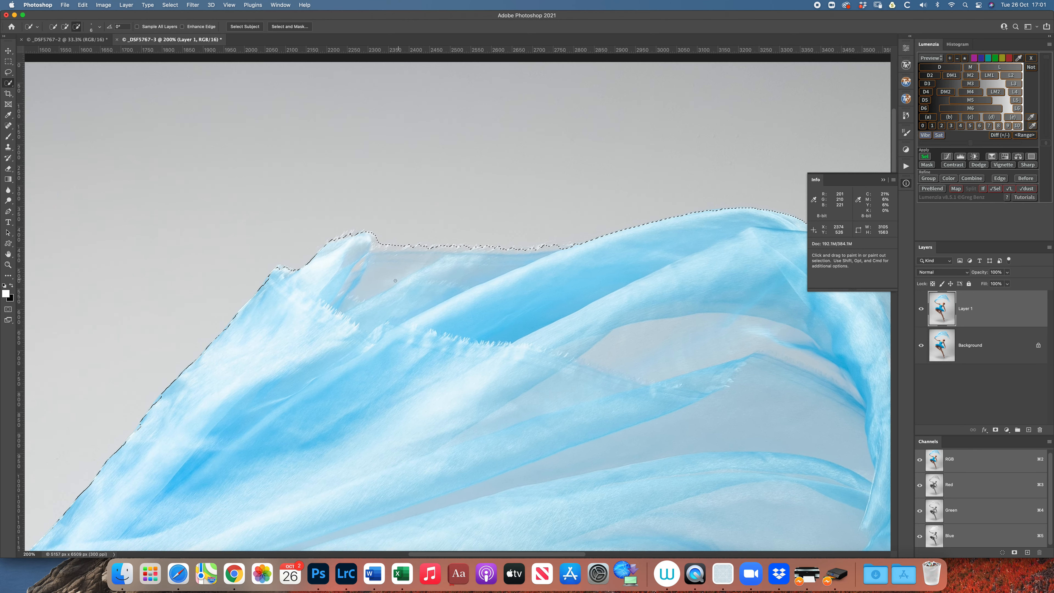
pyautogui.hscroll(10, 361, 265)
pyautogui.scroll(-17, 391, 284)
pyautogui.hscroll(15, 391, 285)
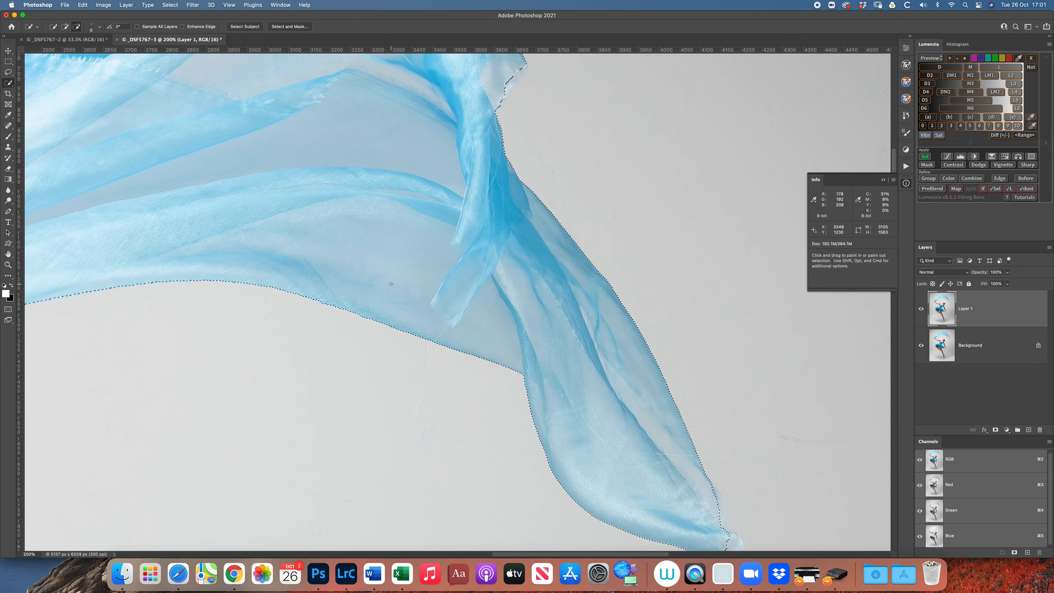
pyautogui.scroll(5, 505, 111)
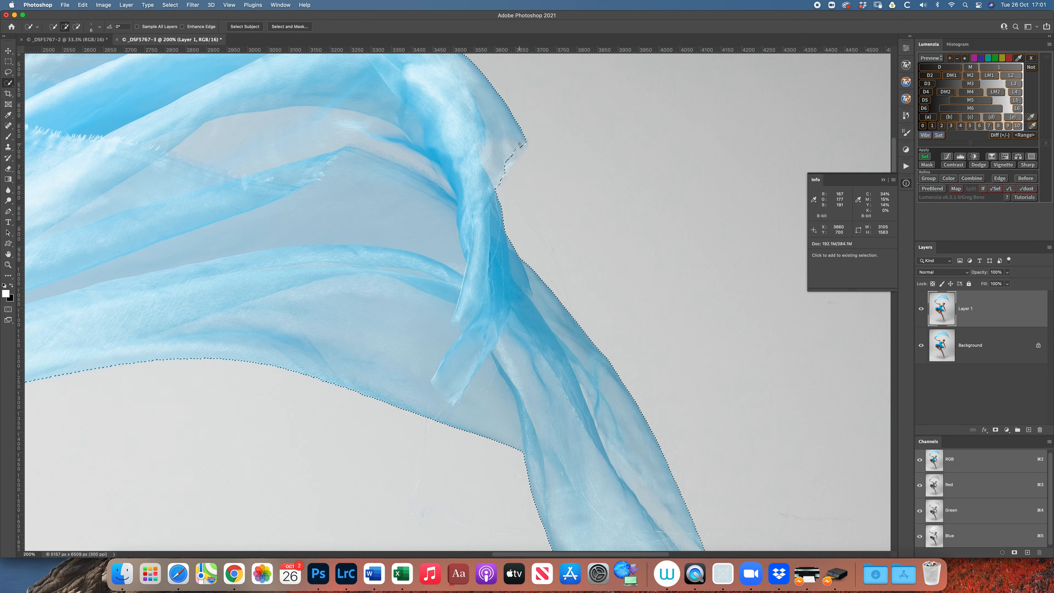
pyautogui.moveTo(525, 142)
pyautogui.mouseDown()
pyautogui.moveTo(503, 168)
pyautogui.moveTo(515, 151)
pyautogui.mouseUp()
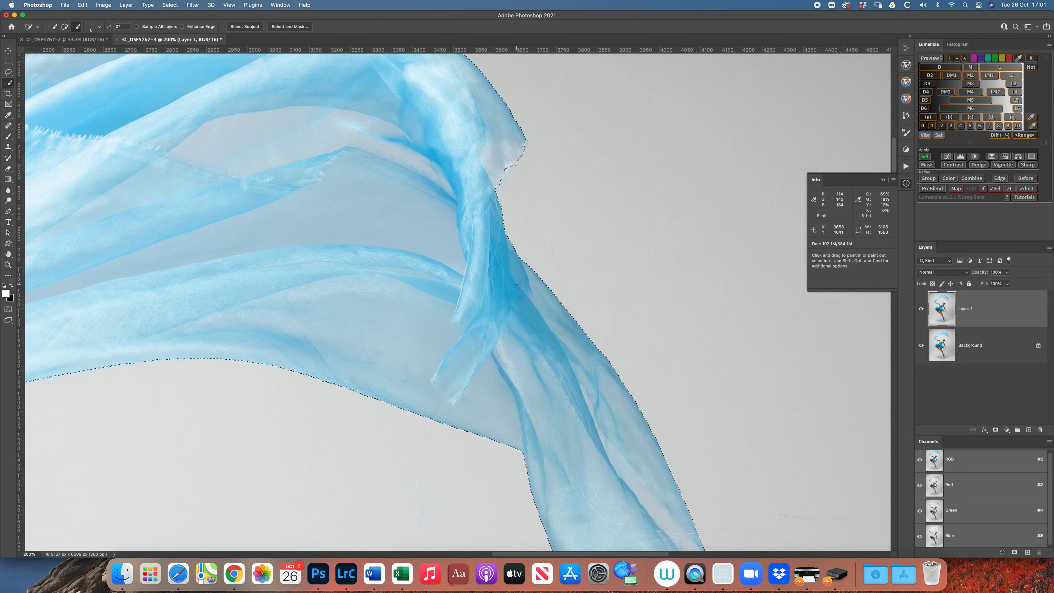
# Extend the fabric selection to include the trailing tip and the pale edge just above it
pyautogui.scroll(-10, 503, 265)
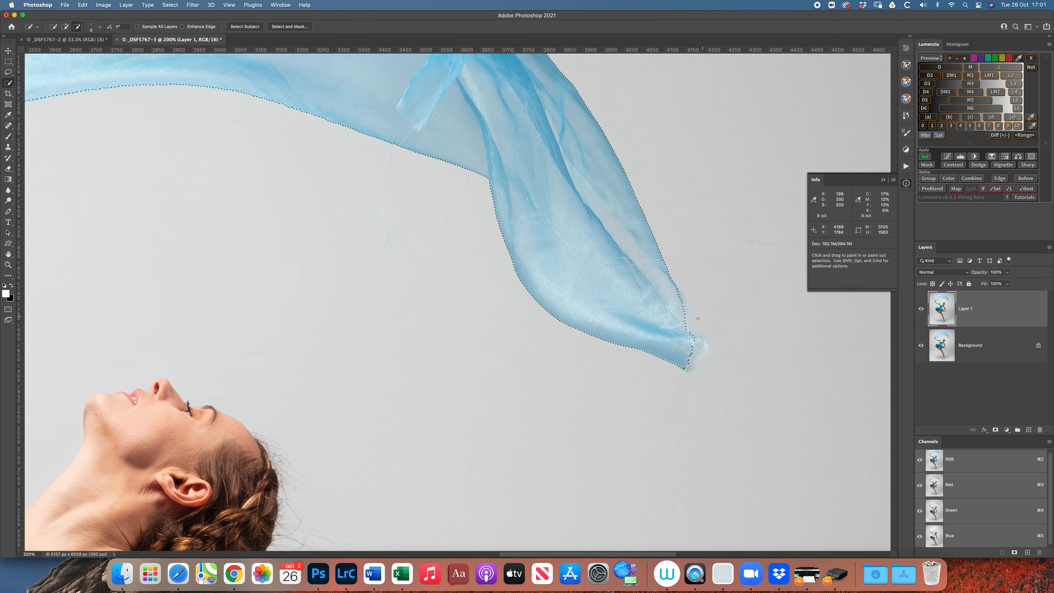
pyautogui.press('shift')
pyautogui.moveTo(684, 300)
pyautogui.mouseDown()
pyautogui.moveTo(688, 336)
pyautogui.moveTo(679, 302)
pyautogui.mouseUp()
pyautogui.press('shift')
pyautogui.press('alt')
pyautogui.click(696, 344)
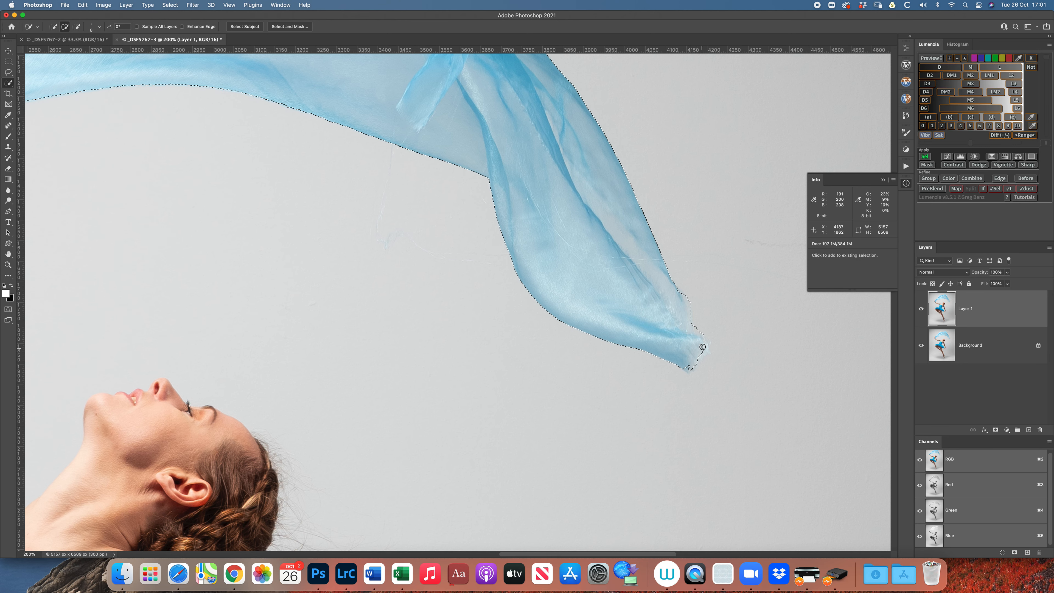
pyautogui.press('alt')
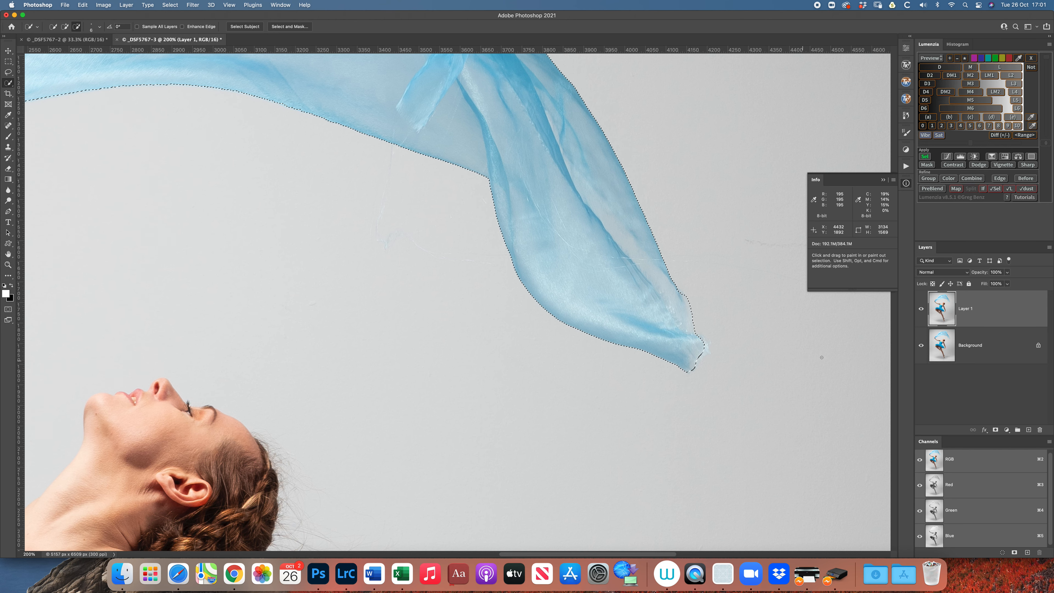
# Set Layer 1 to Multiply and mask it so that the effect applies only to the blue fabric
pyautogui.click(952, 273)
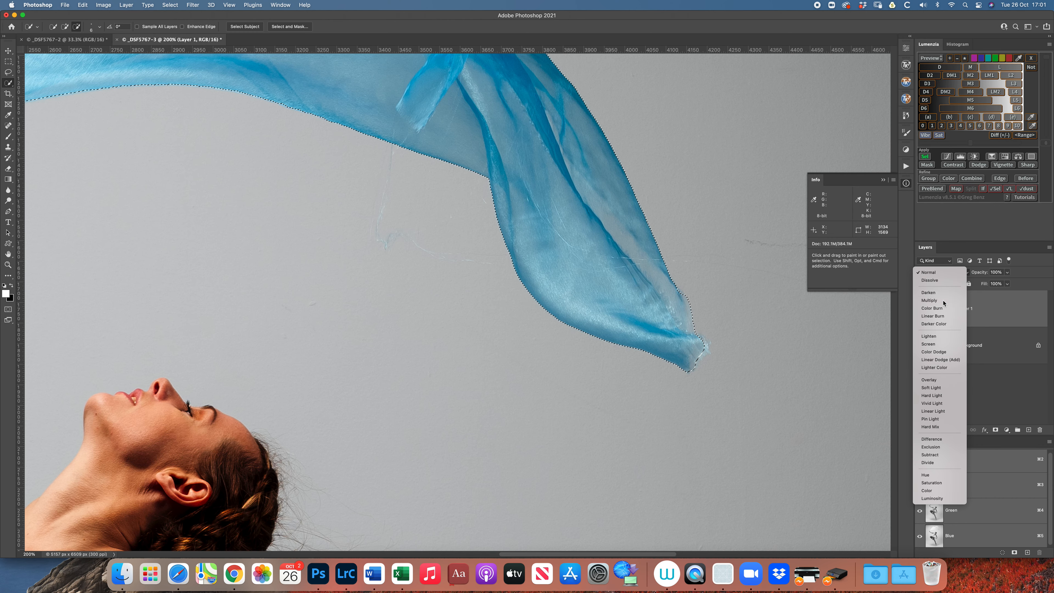
pyautogui.click(945, 301)
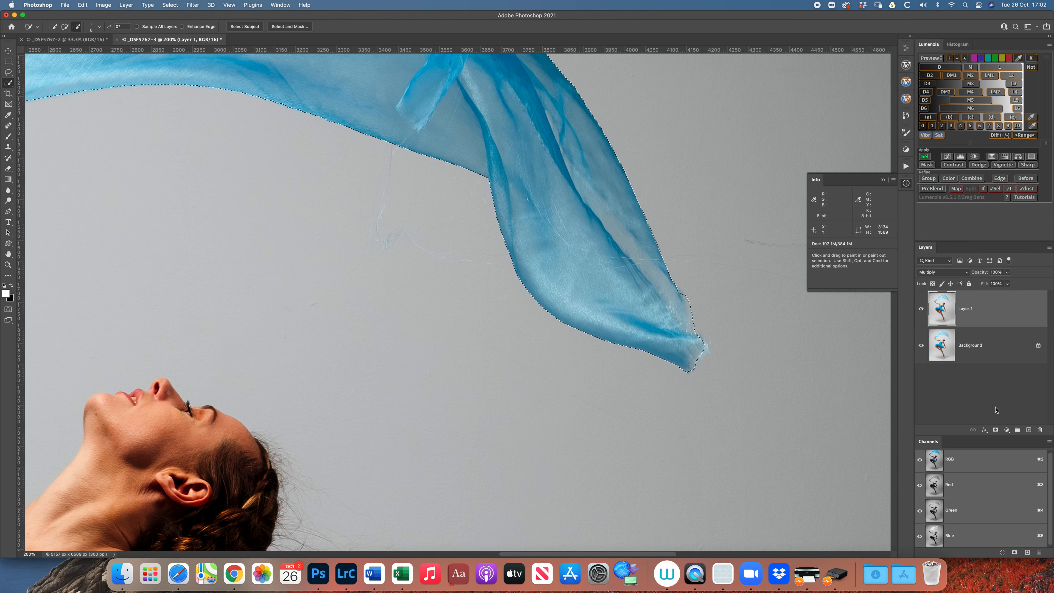
pyautogui.click(995, 430)
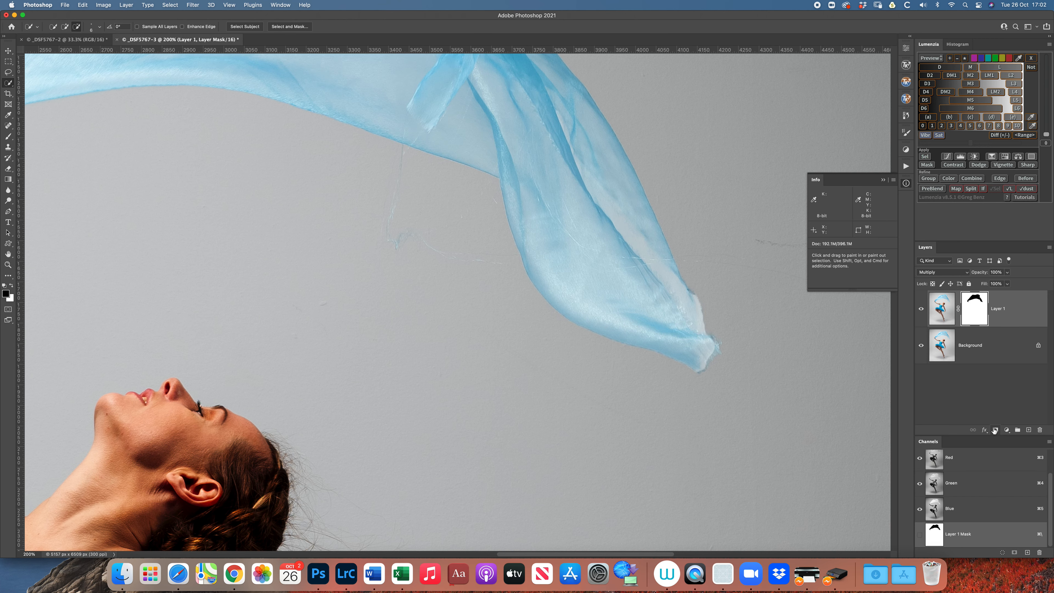
pyautogui.scroll(2, 884, 207)
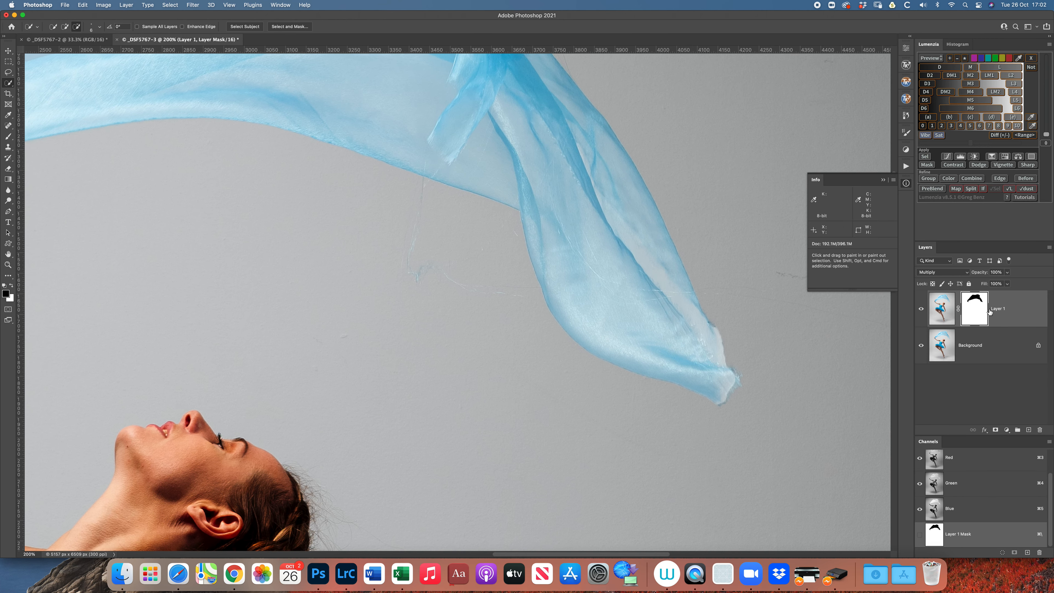
pyautogui.press('super+i')
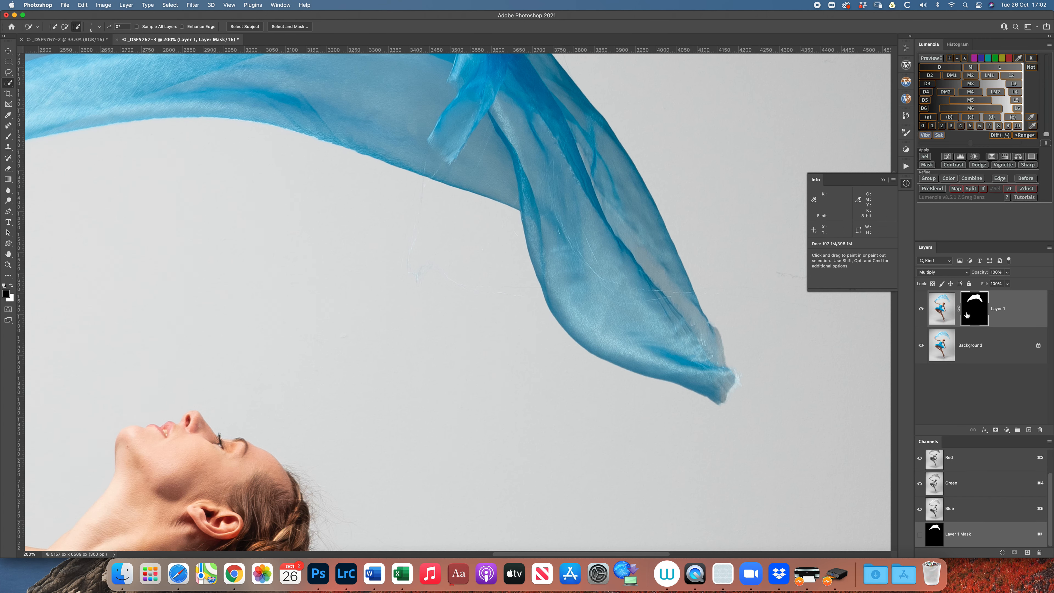
# Compare the whole image with Layer 1 hidden and shown to judge the effect on the fabric
pyautogui.press('super+minus')
pyautogui.press('super+minus')
pyautogui.press('super+minus')
pyautogui.press('super+minus')
pyautogui.press('super+minus')
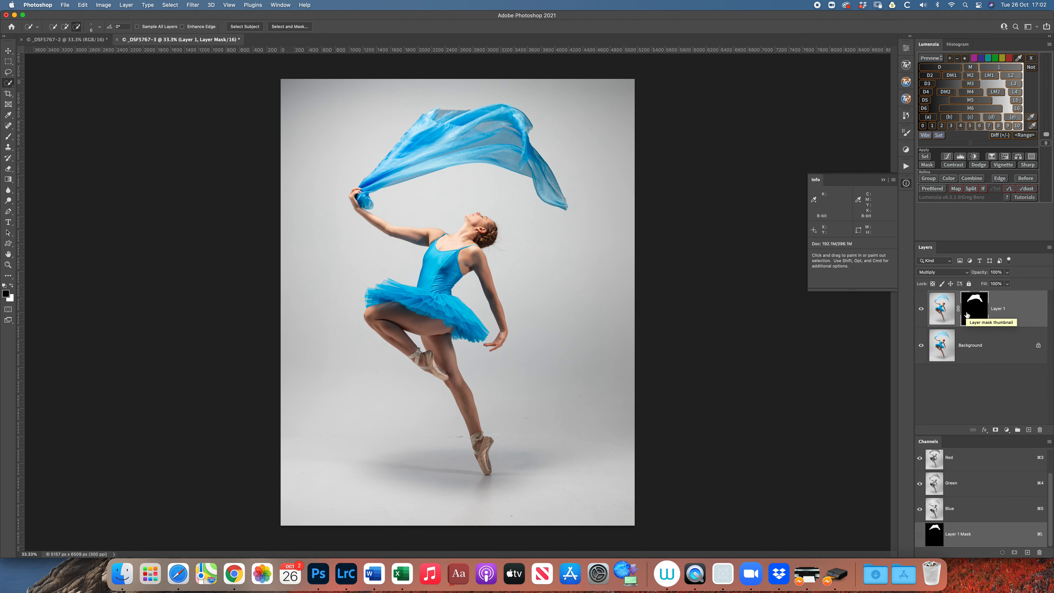
pyautogui.click(922, 309)
pyautogui.click(921, 309)
pyautogui.click(922, 310)
pyautogui.click(922, 309)
pyautogui.click(922, 310)
pyautogui.click(922, 310)
pyautogui.click(921, 309)
pyautogui.click(922, 310)
pyautogui.click(921, 310)
pyautogui.click(921, 310)
# Lower Layer 1's opacity to 70%, comparing the fabric with the layer hidden and shown
pyautogui.click(943, 313)
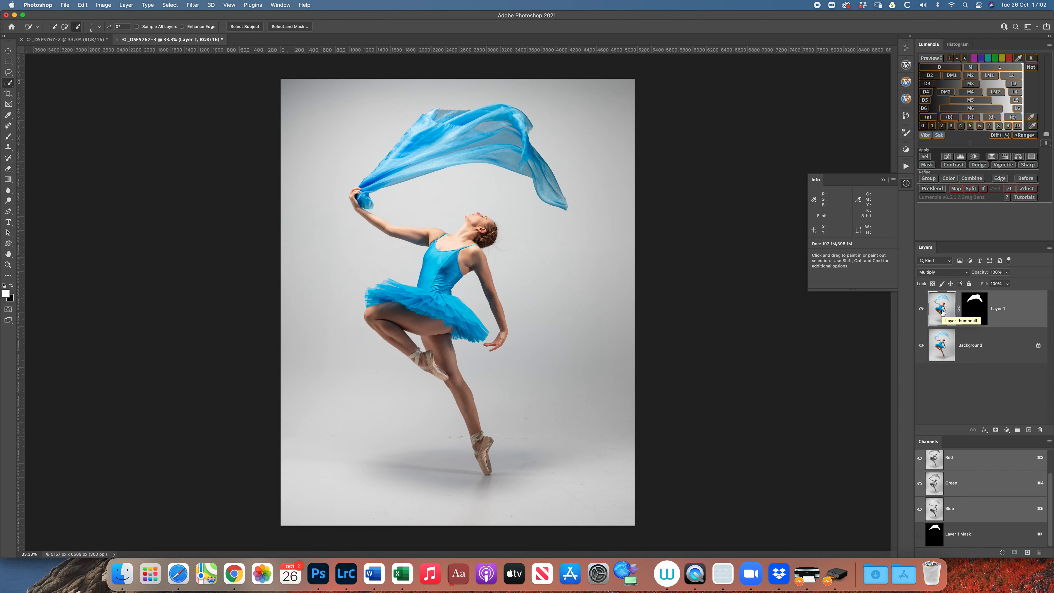
pyautogui.press('v')
pyautogui.press('6')
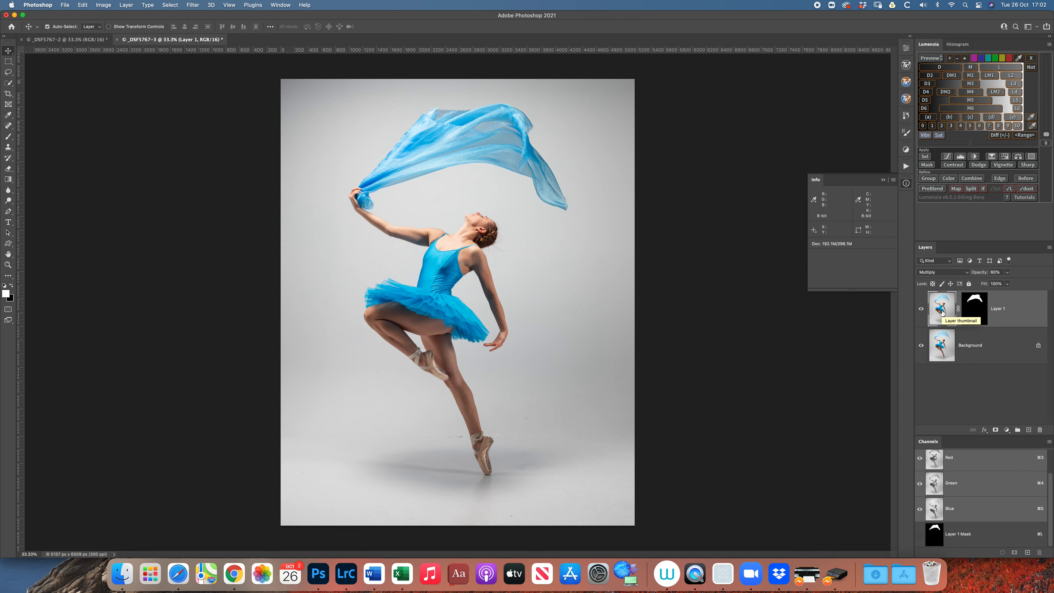
pyautogui.click(921, 310)
pyautogui.click(921, 310)
pyautogui.click(921, 309)
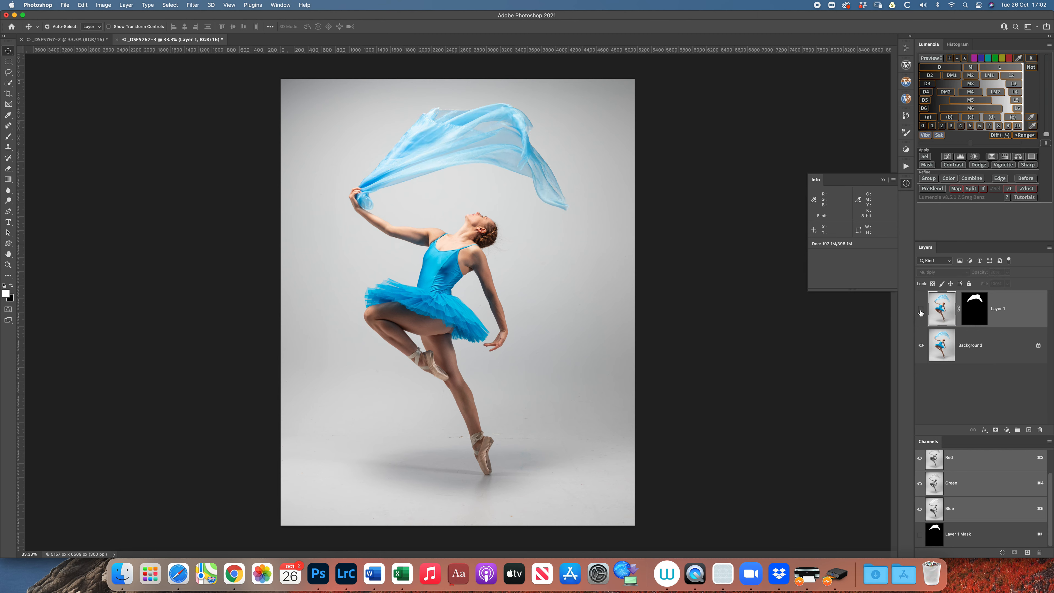
pyautogui.click(921, 311)
pyautogui.click(921, 311)
pyautogui.click(921, 310)
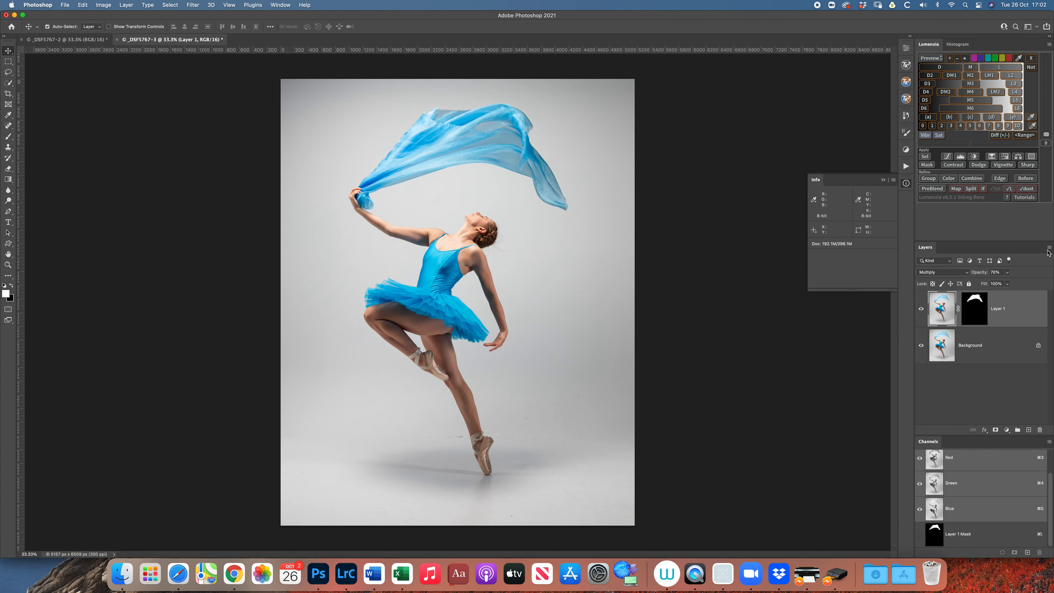
# Load Layer 1's mask as a selection and save it as a new channel named "blue material"
pyautogui.click(975, 304)
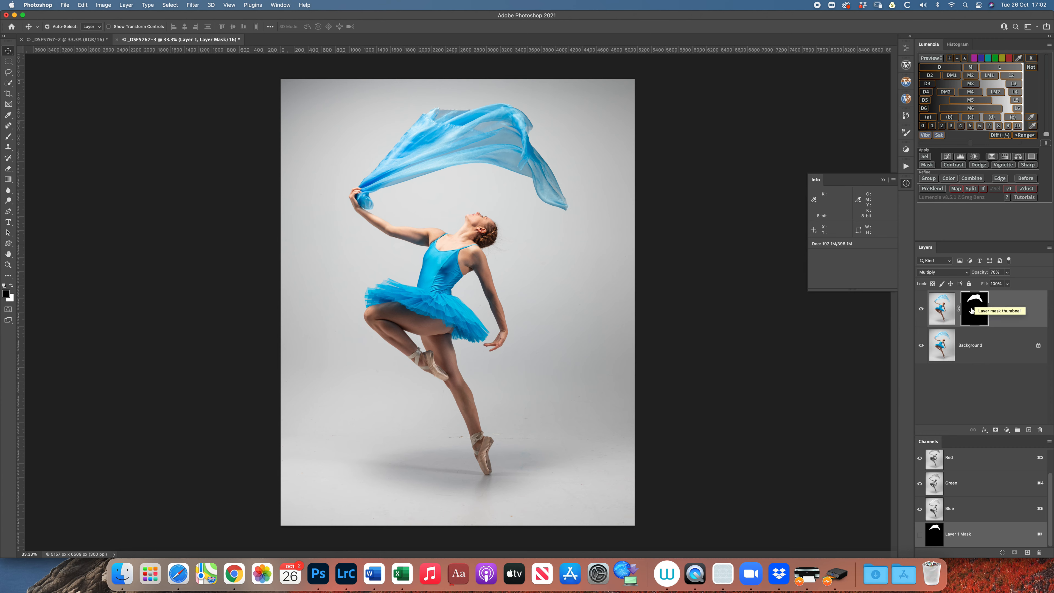
pyautogui.keyDown('super'); pyautogui.click(975, 311); pyautogui.keyUp('super')
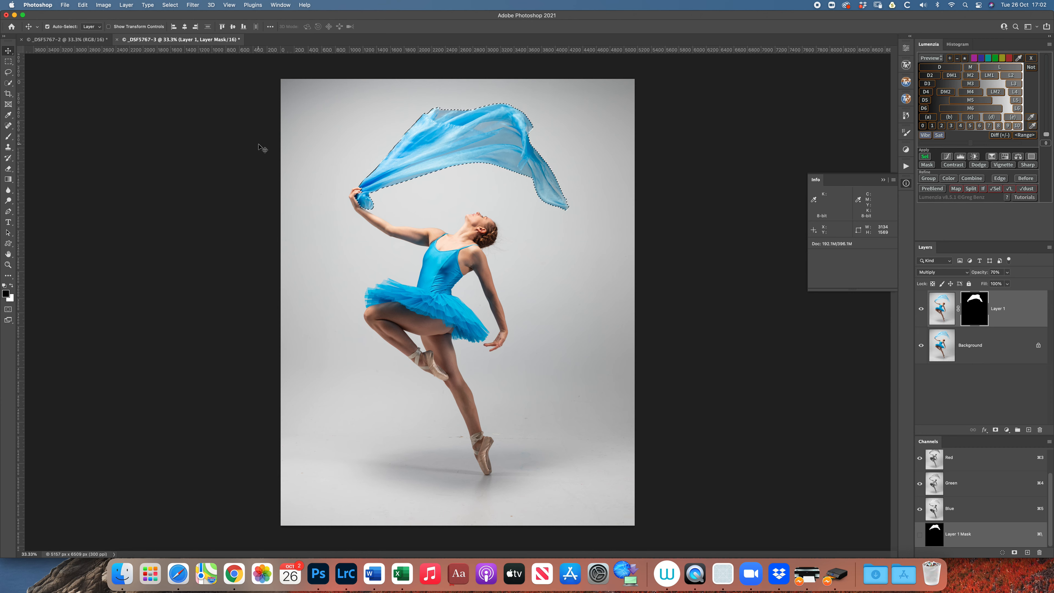
pyautogui.click(172, 5)
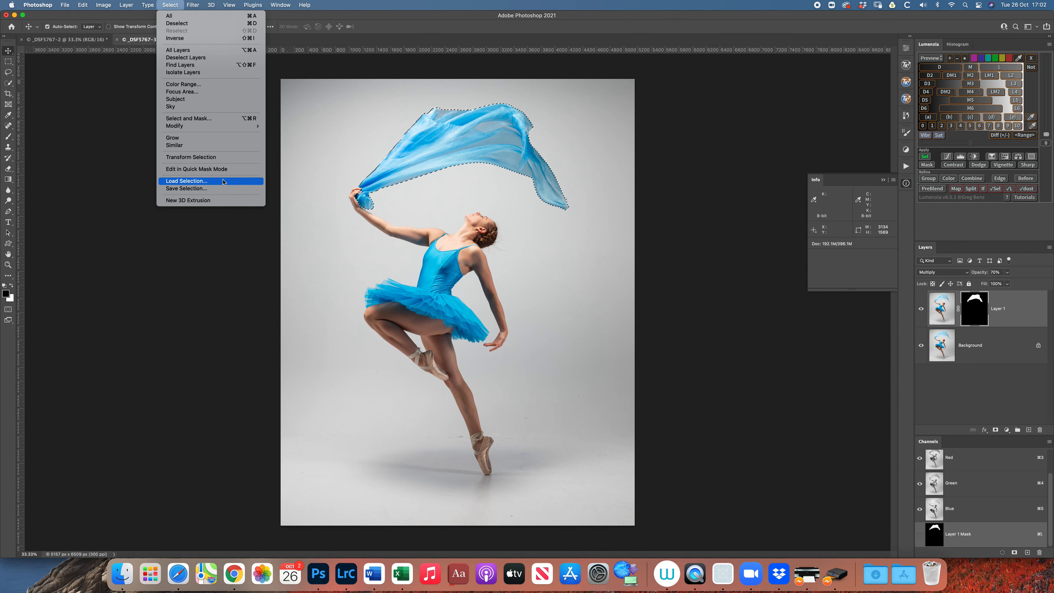
pyautogui.click(187, 189)
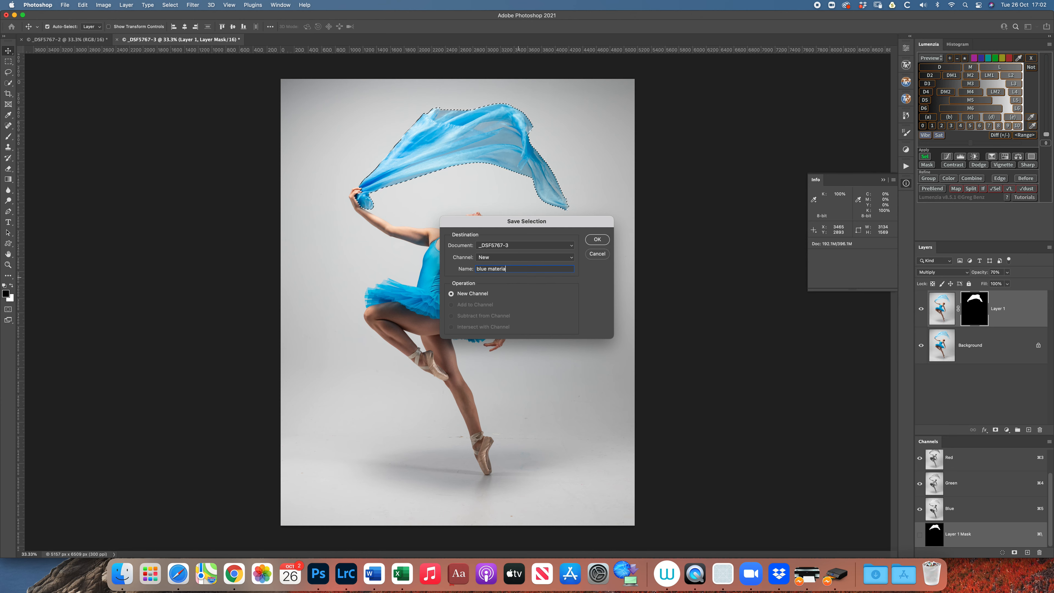
pyautogui.click(597, 239)
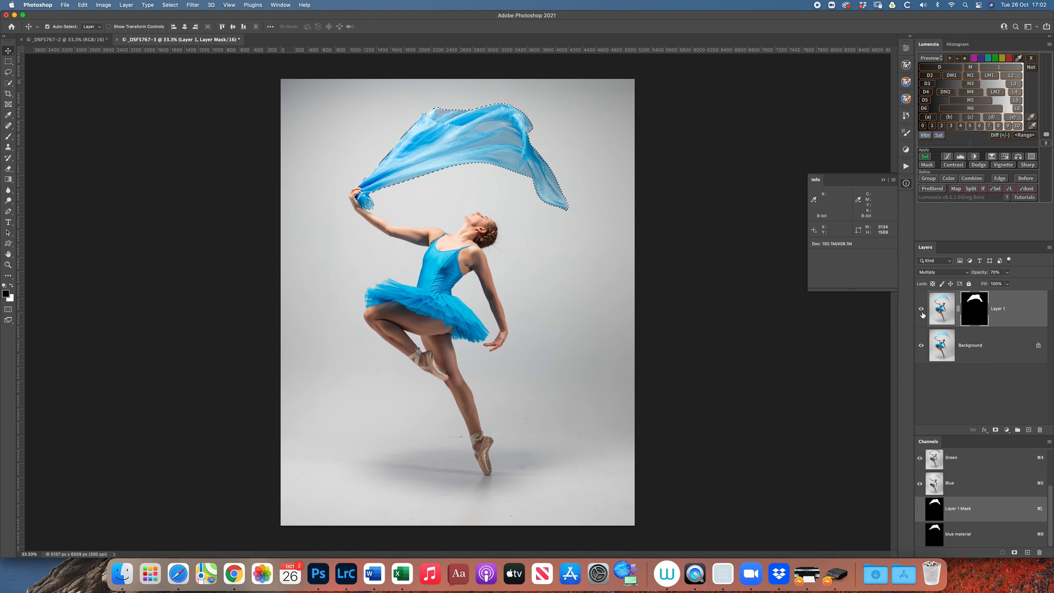
# Flatten the image, clear the selection and duplicate the Background layer
pyautogui.click(1049, 248)
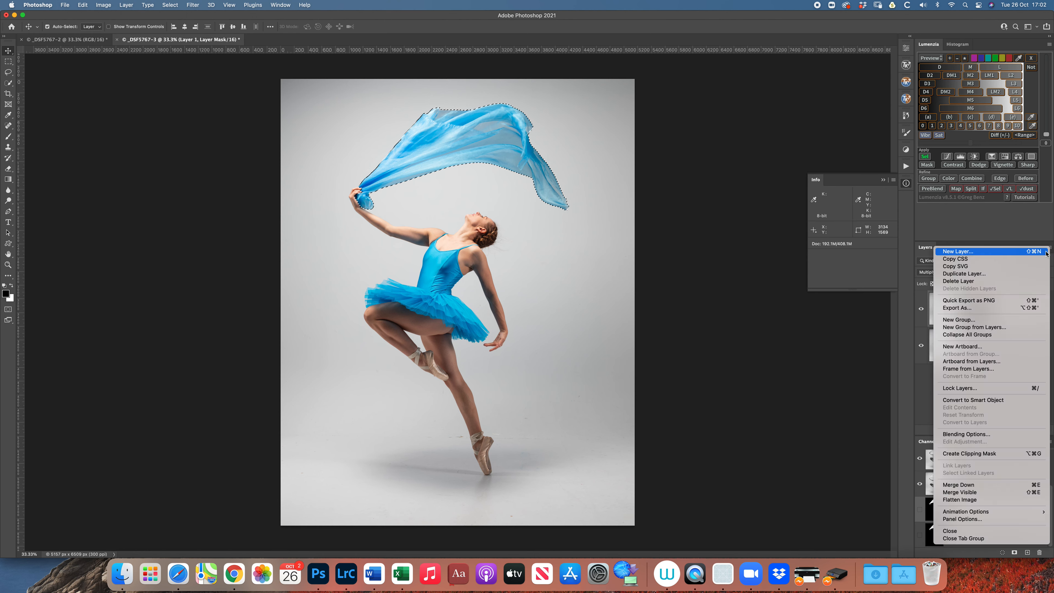
pyautogui.click(977, 500)
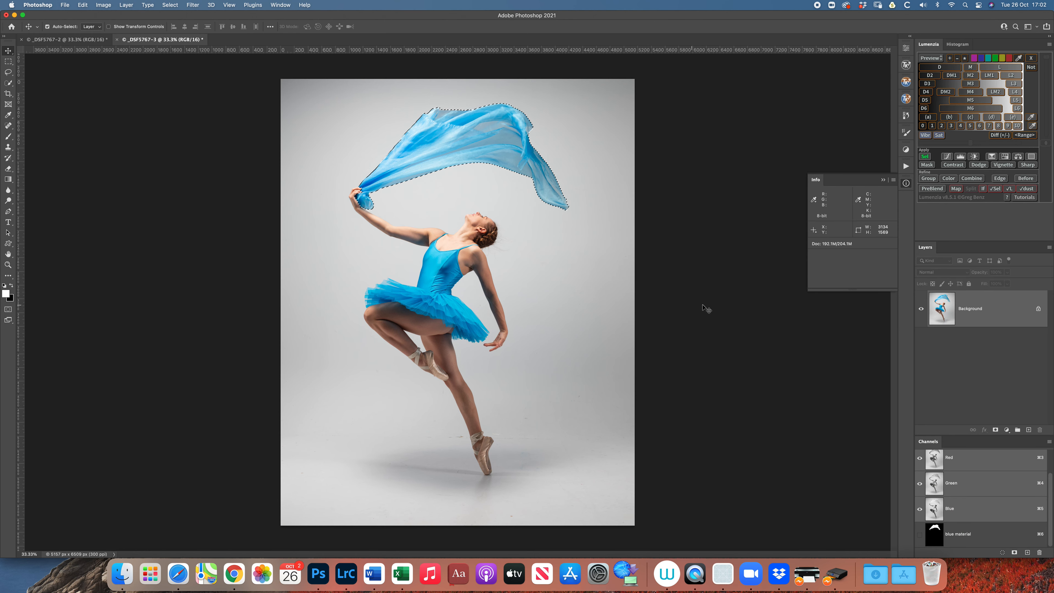
pyautogui.press('super+d')
pyautogui.press('super+j')
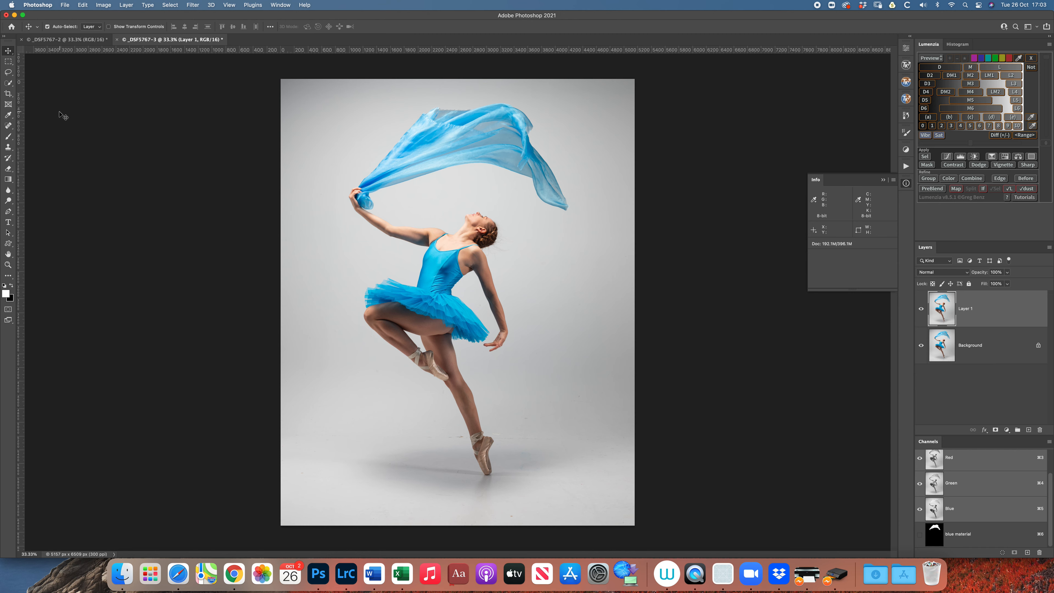
# Select the dancer with the Object Selection tool, framing her from the raised hand to the standing foot
pyautogui.click(8, 82)
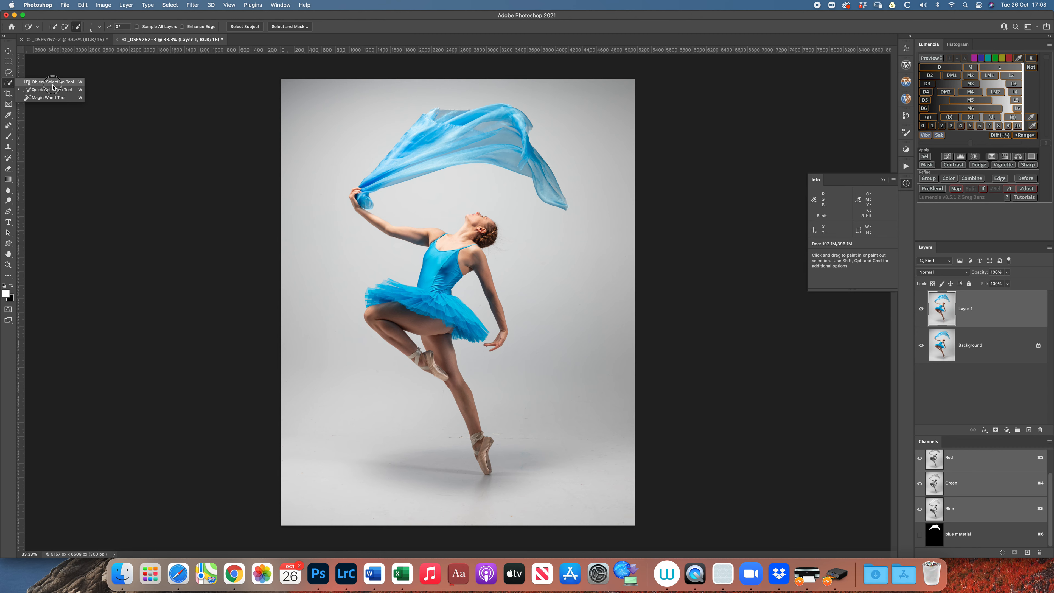
pyautogui.click(51, 83)
pyautogui.moveTo(339, 177); pyautogui.dragTo(542, 494)
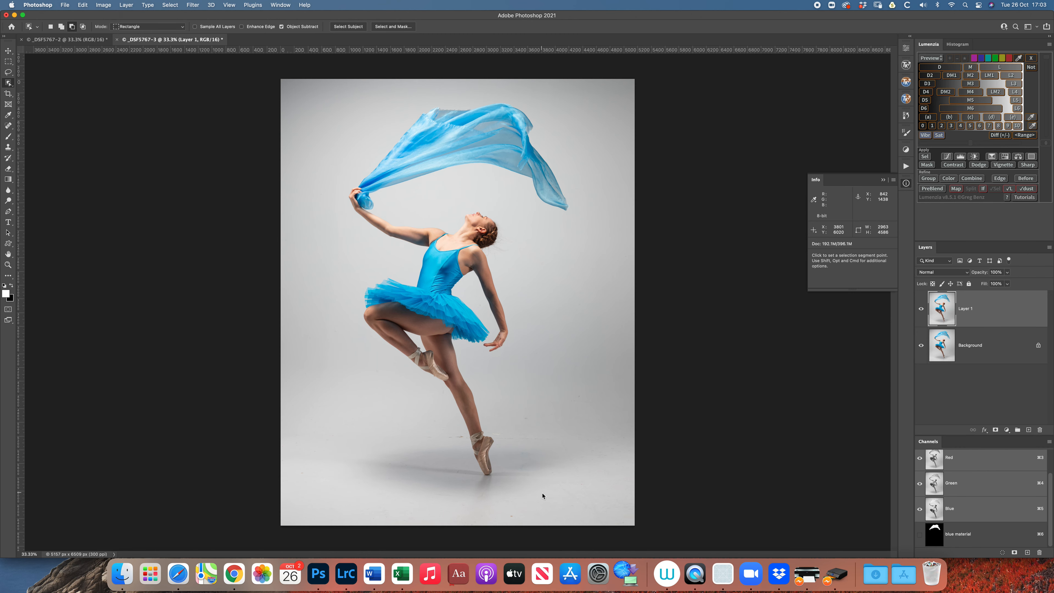
# Add missing parts of the raised hand to the dancer's selection using the Quick Selection tool at brush size 25
pyautogui.press('super+1')
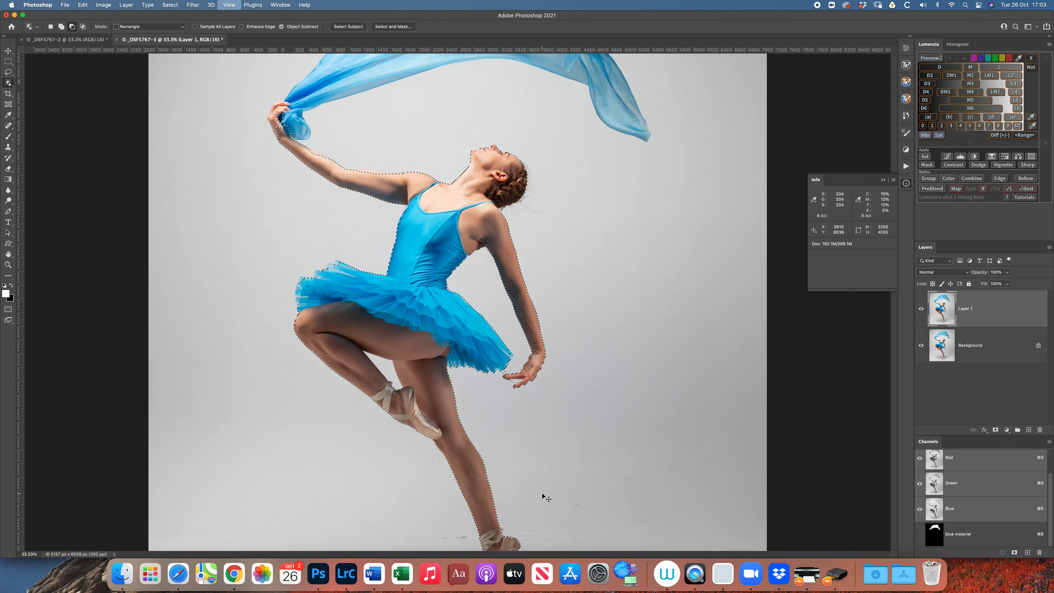
pyautogui.scroll(5, 300, 438)
pyautogui.scroll(5, 300, 438)
pyautogui.hscroll(-5, 300, 438)
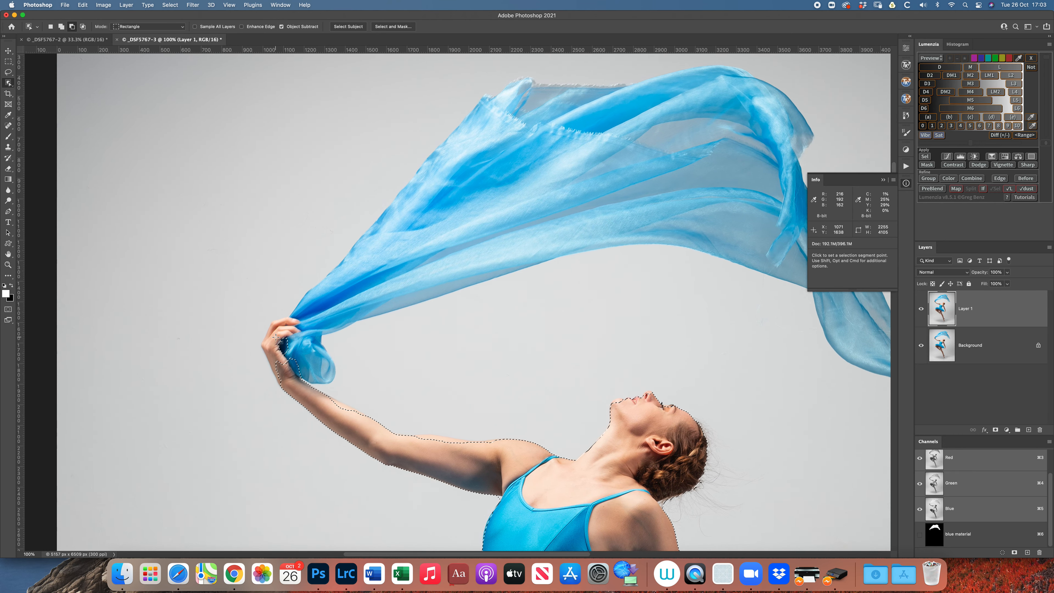
pyautogui.click(8, 85)
pyautogui.click(52, 90)
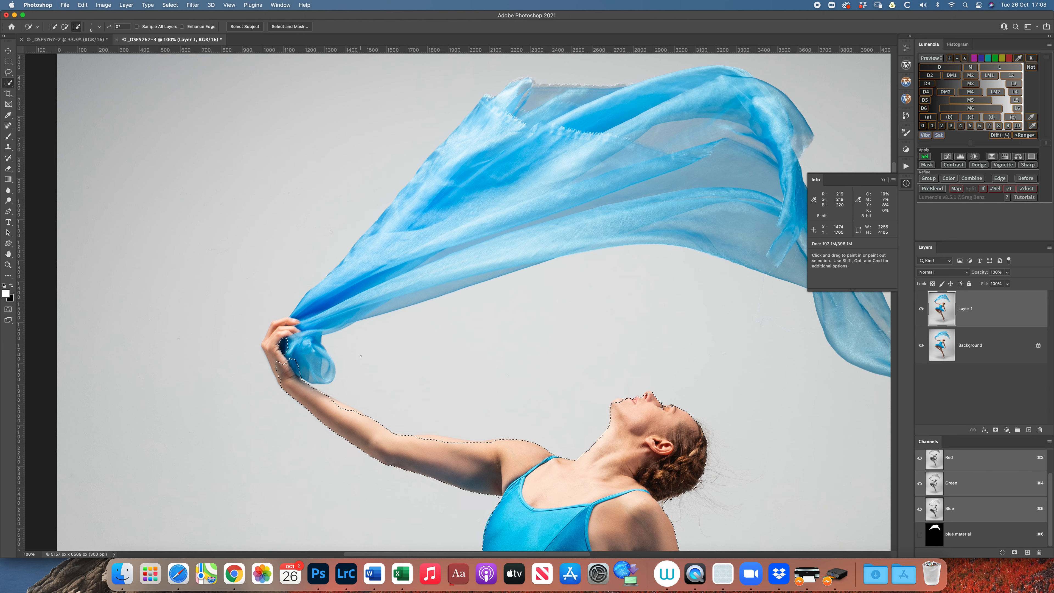
pyautogui.press(']')
pyautogui.press(']')
pyautogui.press(']')
pyautogui.press(']')
pyautogui.press(']')
pyautogui.press('[')
pyautogui.press('[')
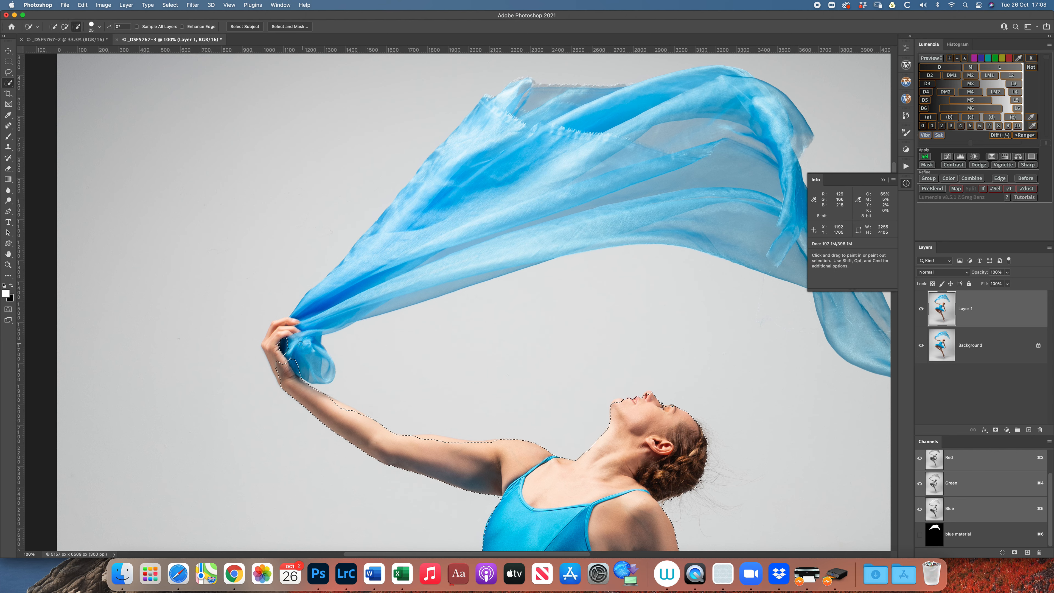
pyautogui.press('shift')
pyautogui.press('shift')
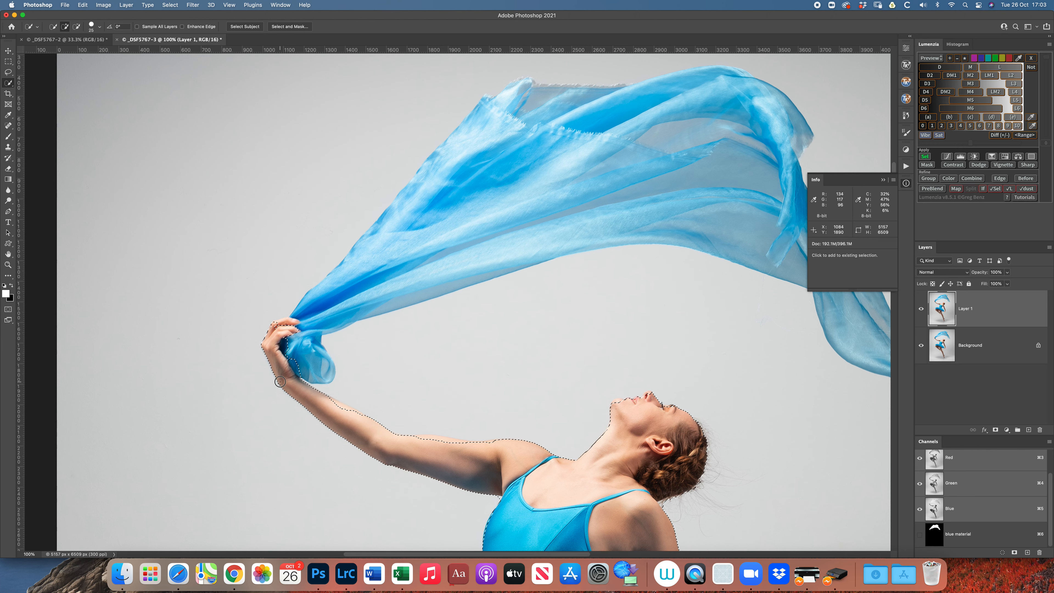
# Add the raised hand's uppermost finger to the selection and exclude the blue fabric beside the palm, using a smaller Quick Selection brush
pyautogui.press('super+plus')
pyautogui.press('super+plus')
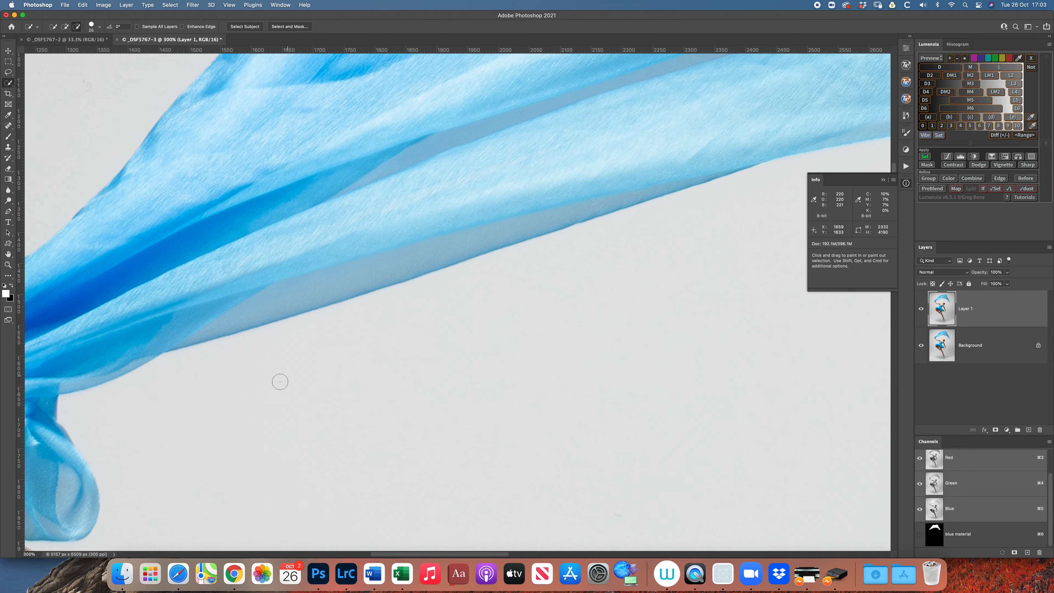
pyautogui.hscroll(-15, 280, 382)
pyautogui.press('[')
pyautogui.press('[')
pyautogui.press('[')
pyautogui.press('[')
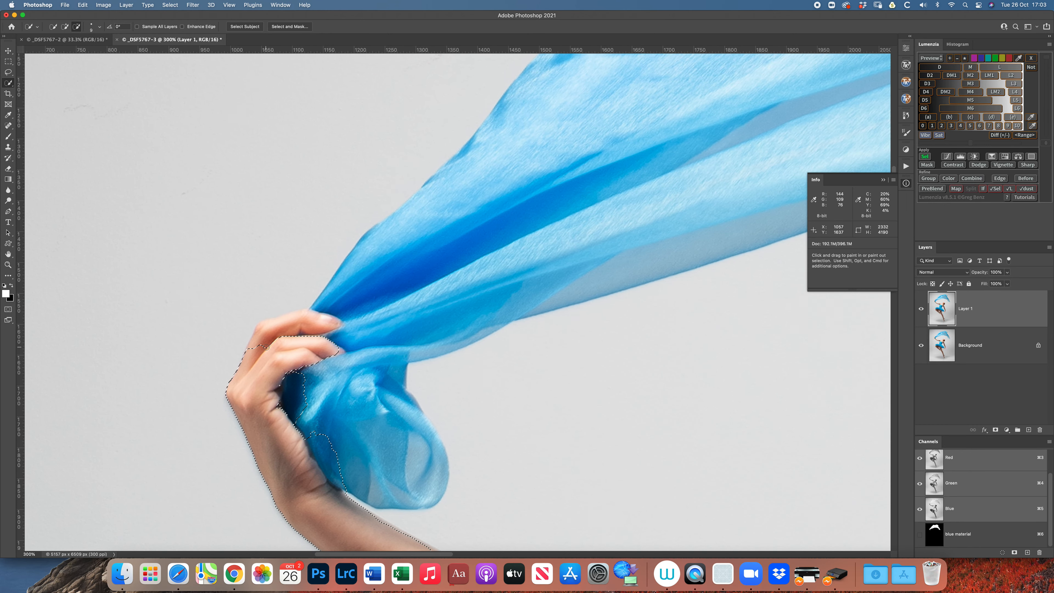
pyautogui.hscroll(-1, 267, 347)
pyautogui.moveTo(277, 351); pyautogui.dragTo(290, 330)
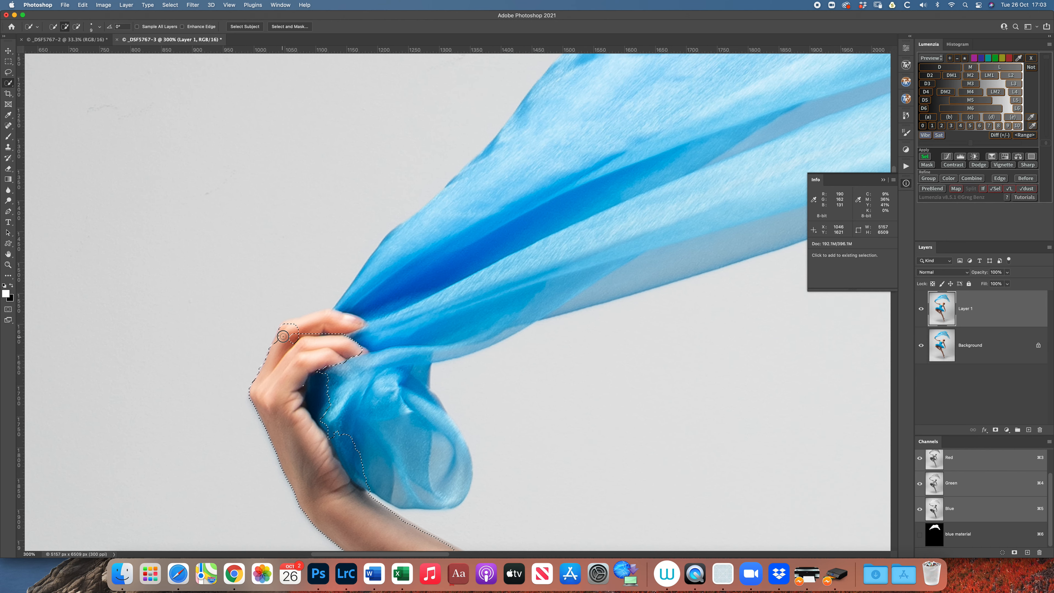
pyautogui.moveTo(289, 331); pyautogui.dragTo(334, 321)
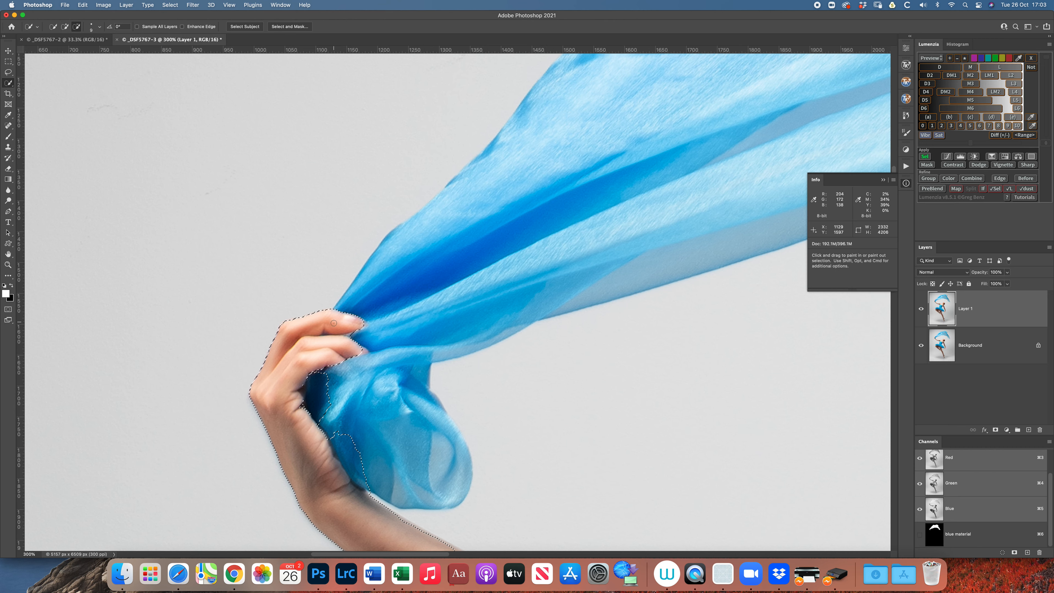
pyautogui.press('shift')
pyautogui.click(358, 474)
# Add the missing upper edge of the raised arm between elbow and shoulder to the selection, trimming off the spilled background
pyautogui.scroll(-2, 356, 469)
pyautogui.hscroll(2, 356, 469)
pyautogui.hscroll(10, 386, 341)
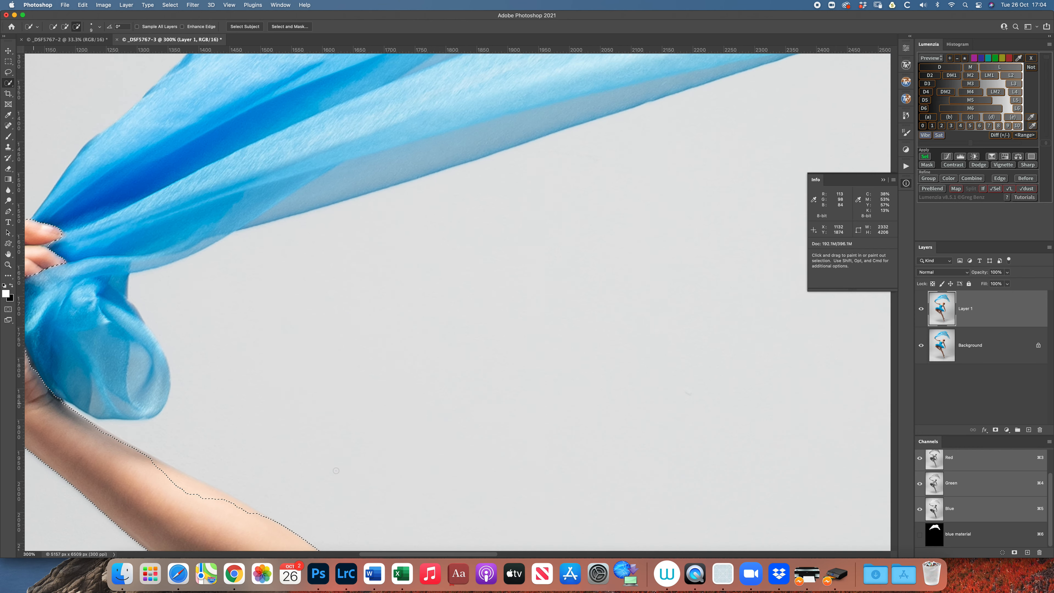
pyautogui.scroll(-5, 386, 341)
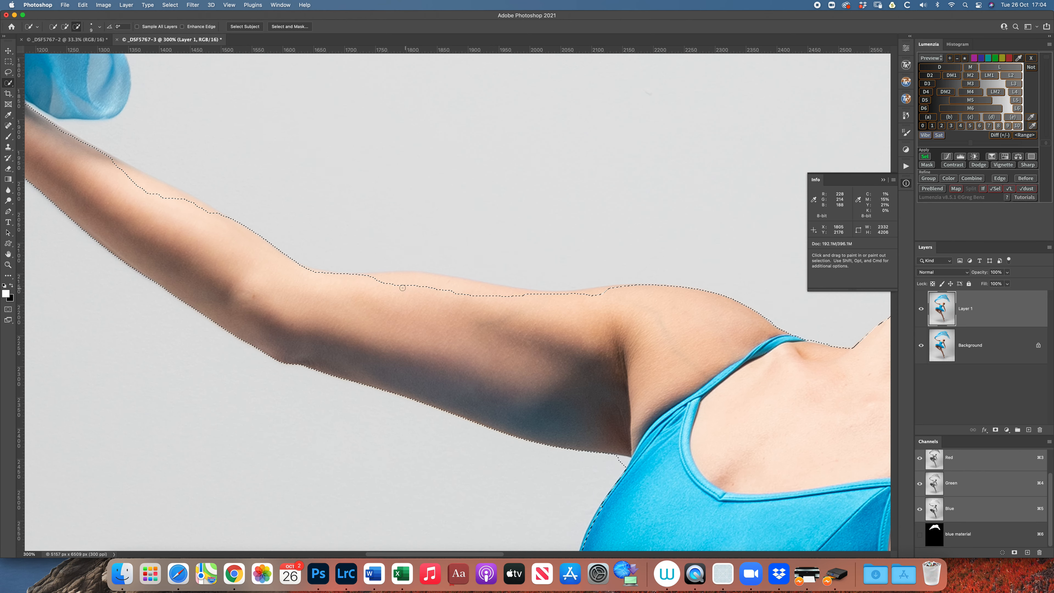
pyautogui.press('shift')
pyautogui.moveTo(373, 283)
pyautogui.mouseDown()
pyautogui.moveTo(522, 299)
pyautogui.moveTo(449, 300)
pyautogui.mouseUp()
pyautogui.press('alt')
pyautogui.press('shift')
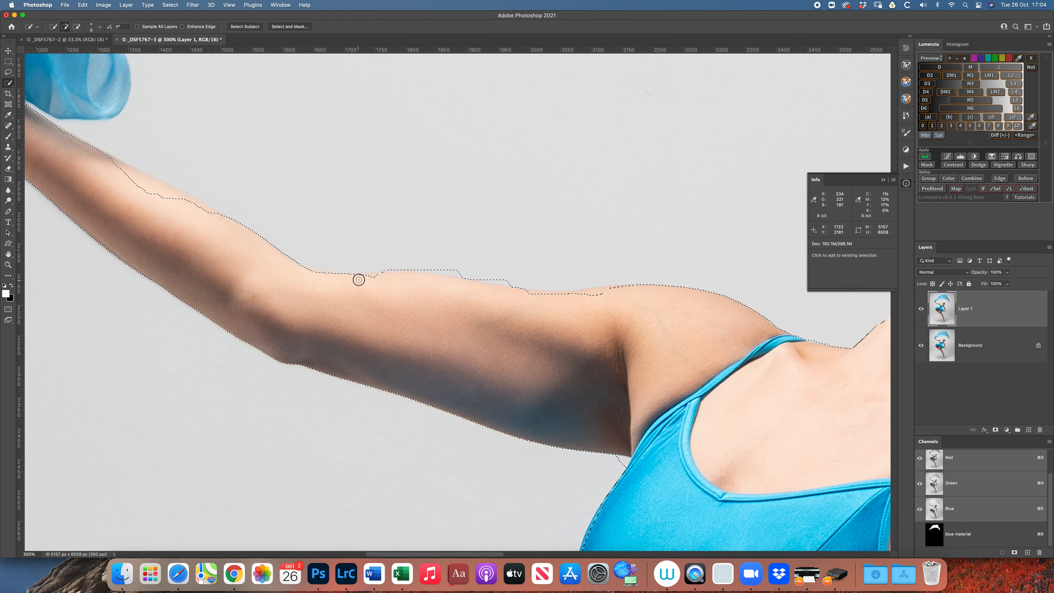
pyautogui.press('alt')
pyautogui.moveTo(377, 277); pyautogui.dragTo(410, 285)
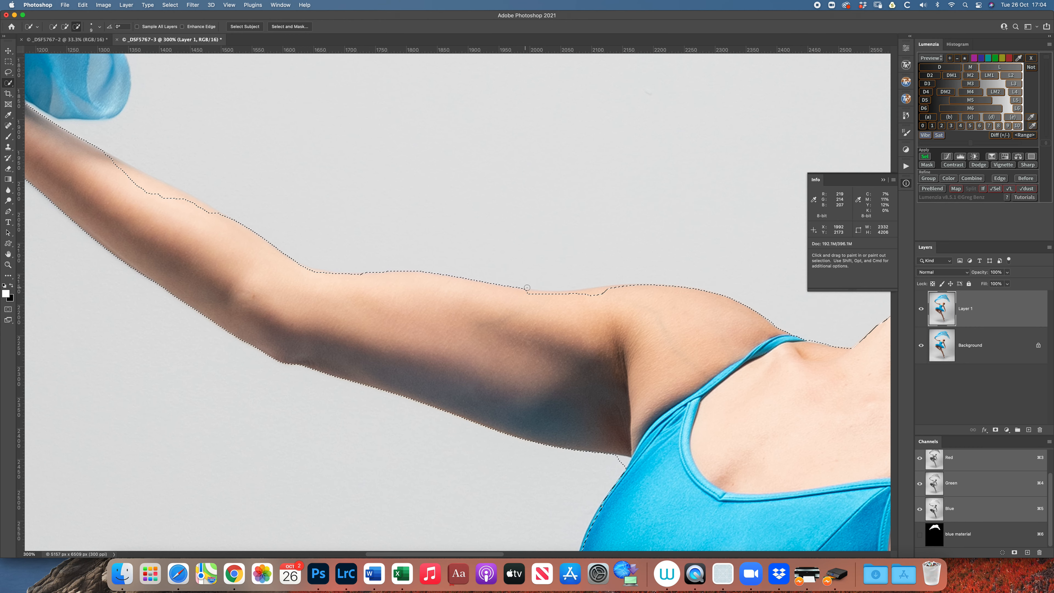
# Complete the raised arm's selection along the shoulder and the upper edge of the forearm
pyautogui.press('shift')
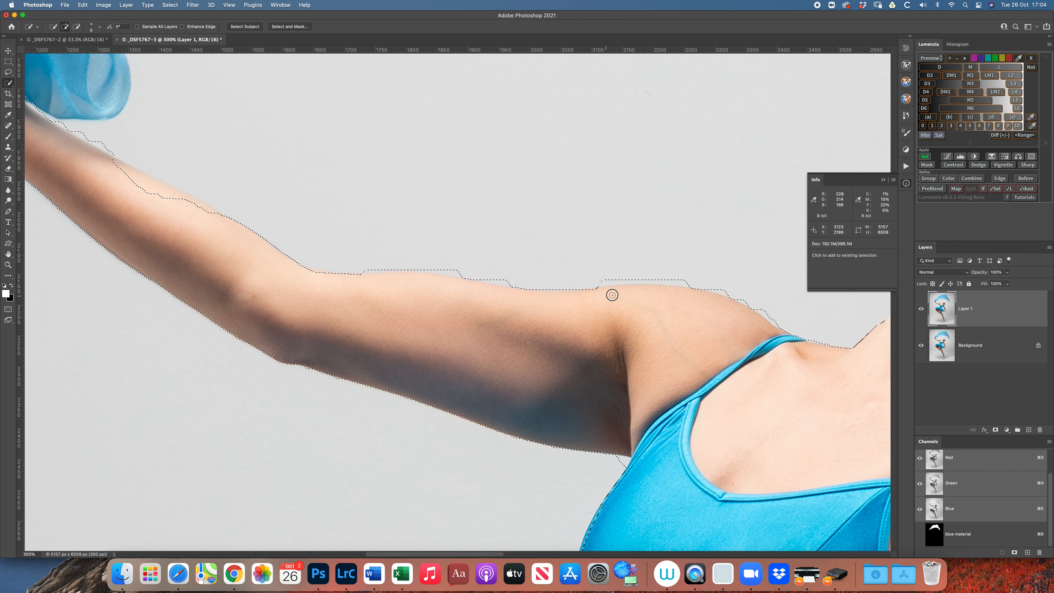
pyautogui.press('alt')
pyautogui.moveTo(613, 295); pyautogui.dragTo(608, 297)
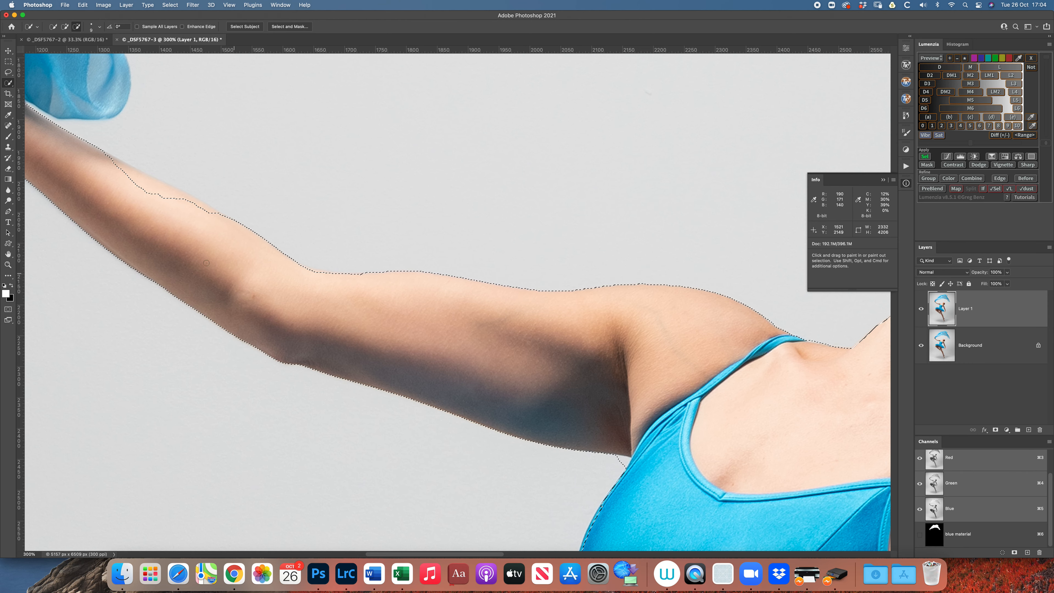
pyautogui.press('shift')
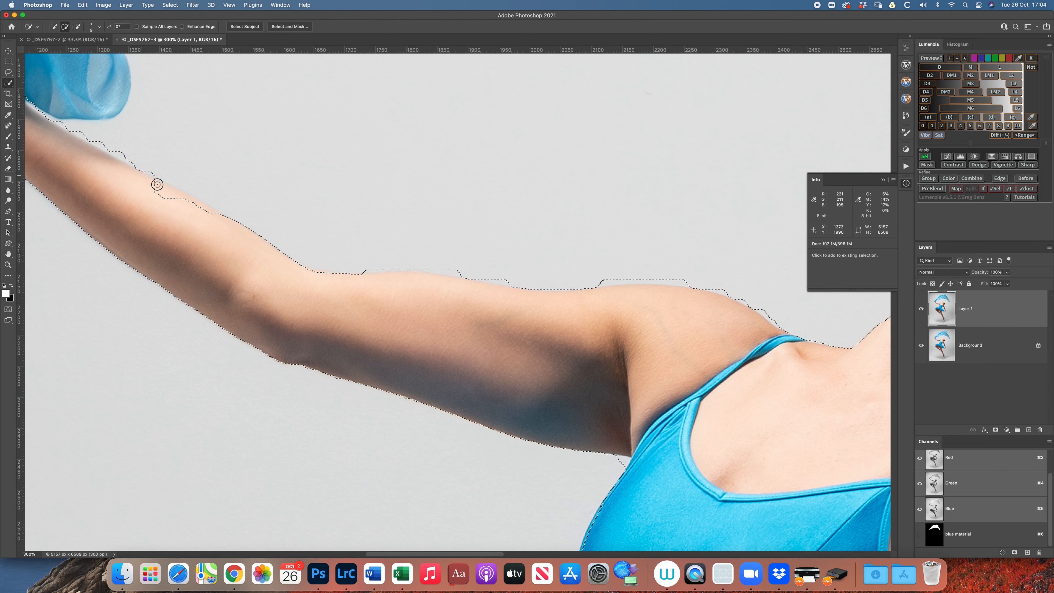
pyautogui.moveTo(195, 207); pyautogui.dragTo(212, 224)
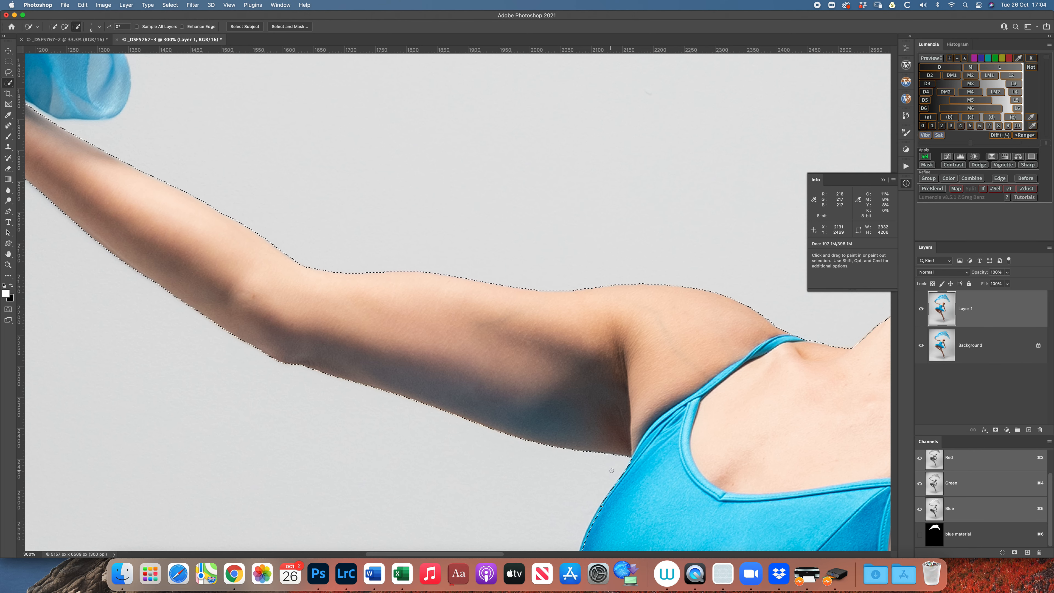
# Add the missing edges of the dancer's neck, chin and nose to the selection
pyautogui.scroll(4, 659, 430)
pyautogui.hscroll(4, 659, 431)
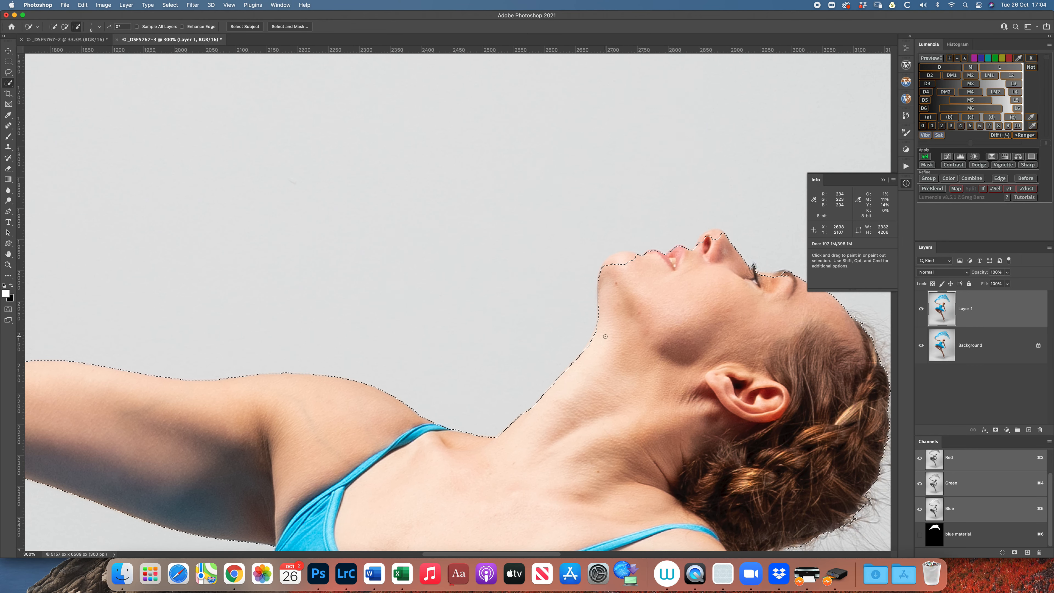
pyautogui.press('shift')
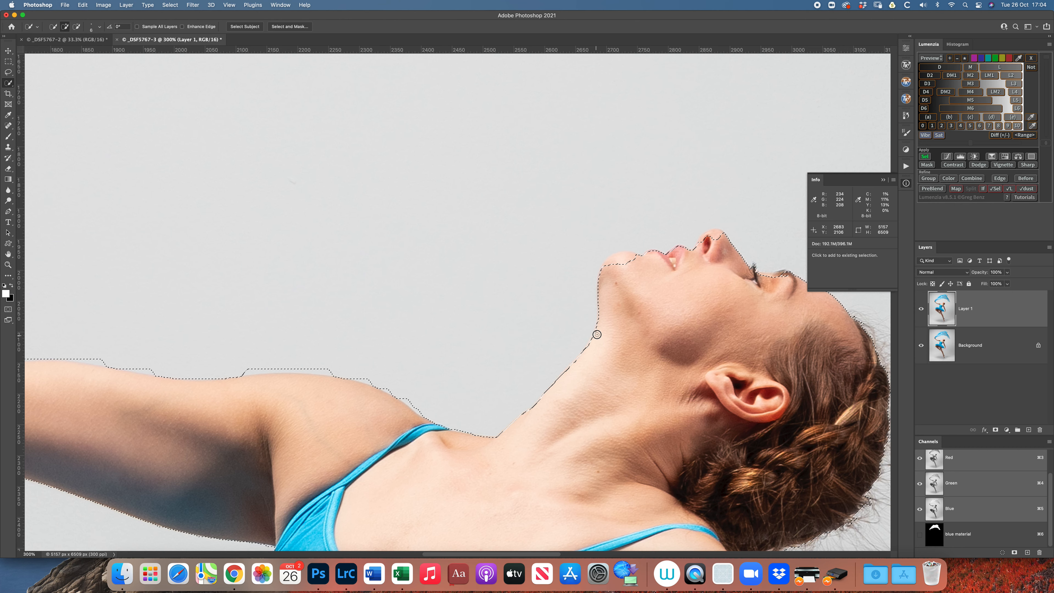
pyautogui.keyDown('shift'); pyautogui.click(611, 348); pyautogui.keyUp('shift')
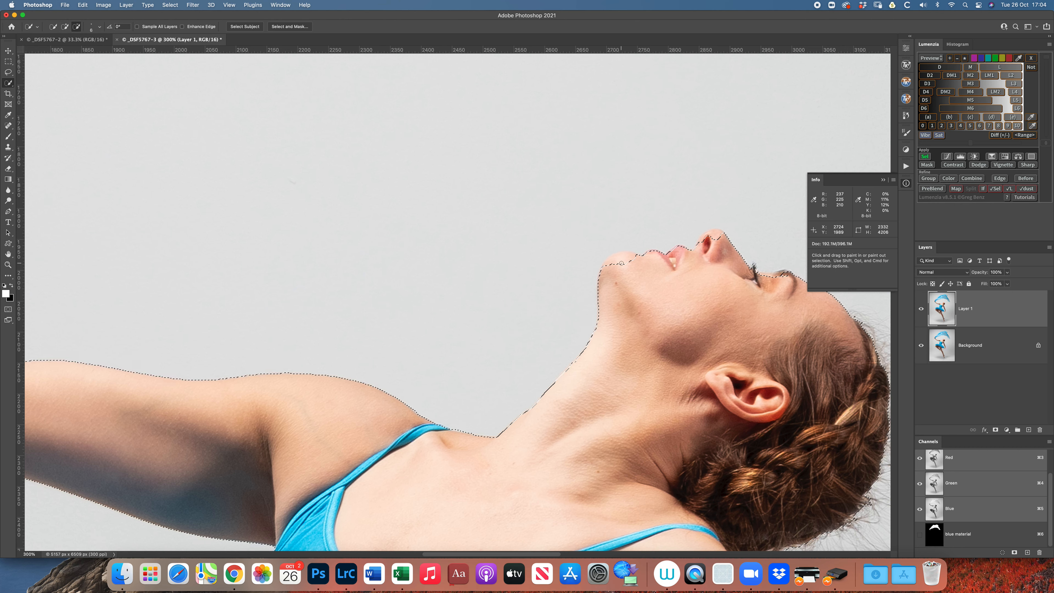
pyautogui.press('shift')
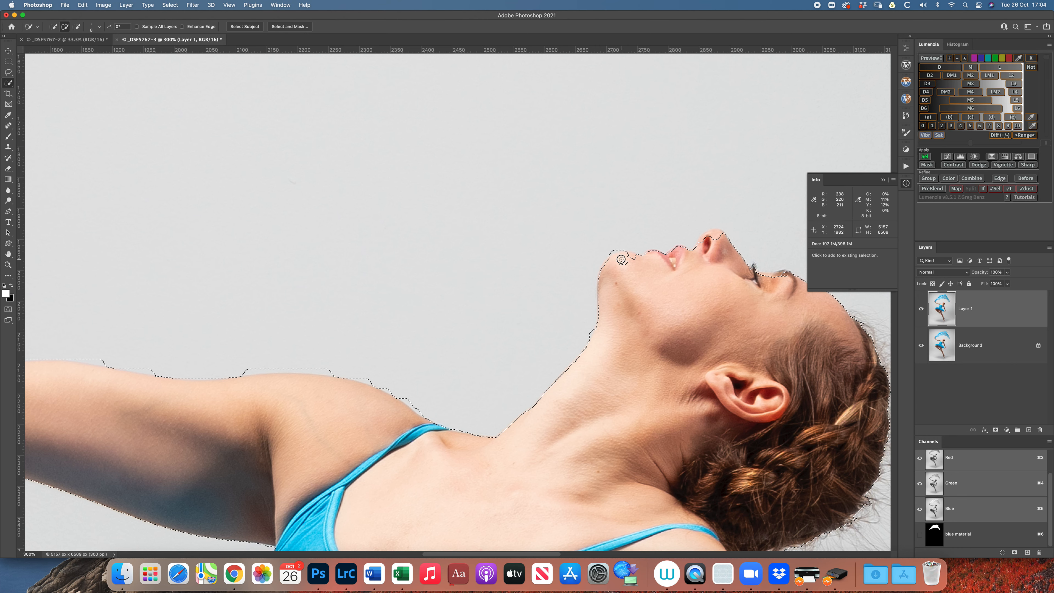
pyautogui.moveTo(633, 257); pyautogui.dragTo(635, 258)
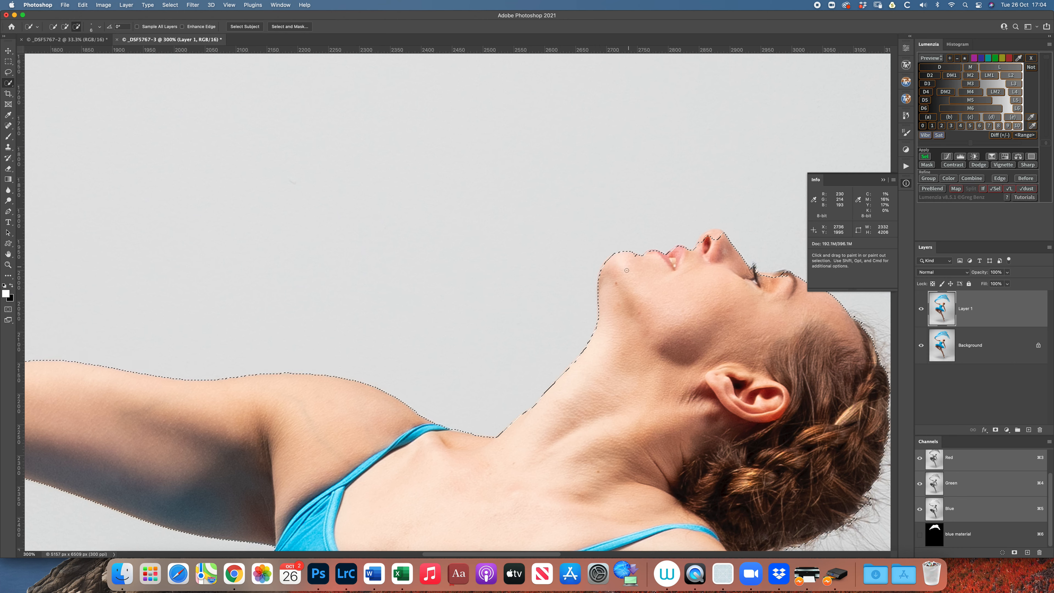
pyautogui.keyDown('shift'); pyautogui.click(611, 259); pyautogui.keyUp('shift')
pyautogui.click(716, 240)
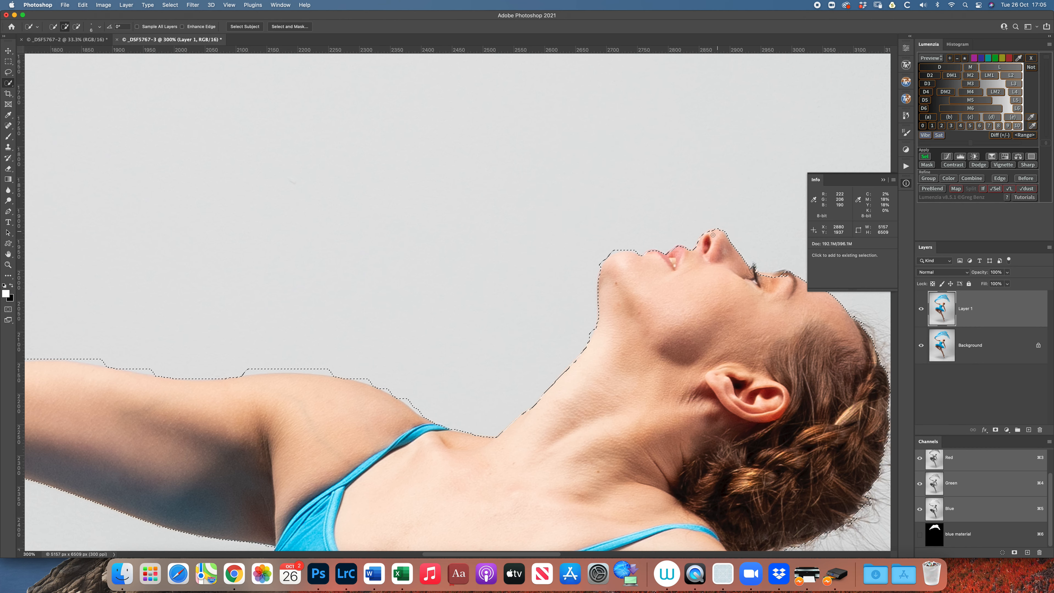
# Try to adjust the selection edge beside the dancer's eye and brow
pyautogui.scroll(-5, 690, 288)
pyautogui.hscroll(5, 690, 288)
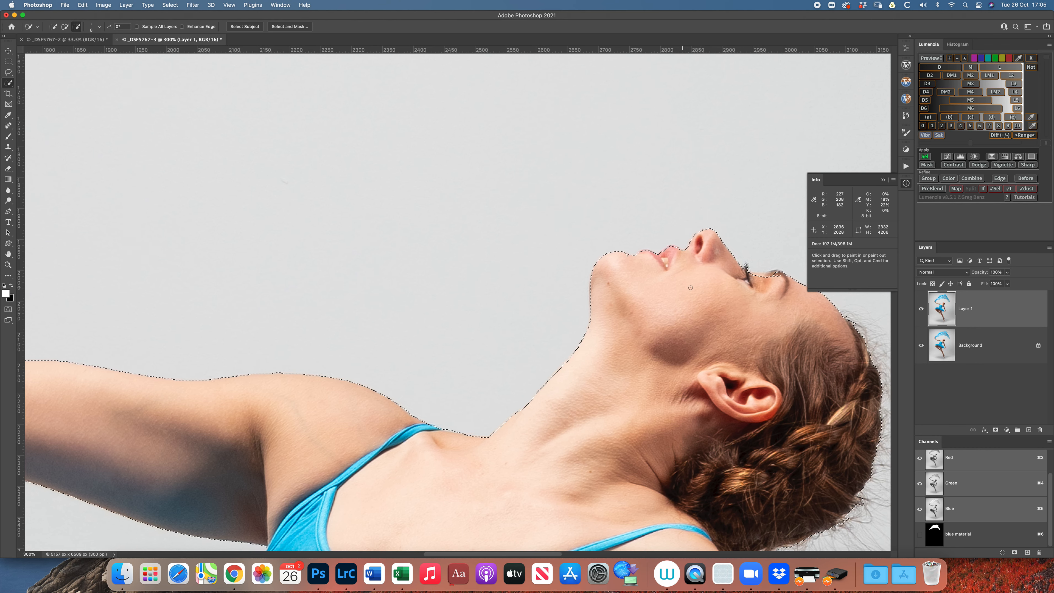
pyautogui.click(691, 198)
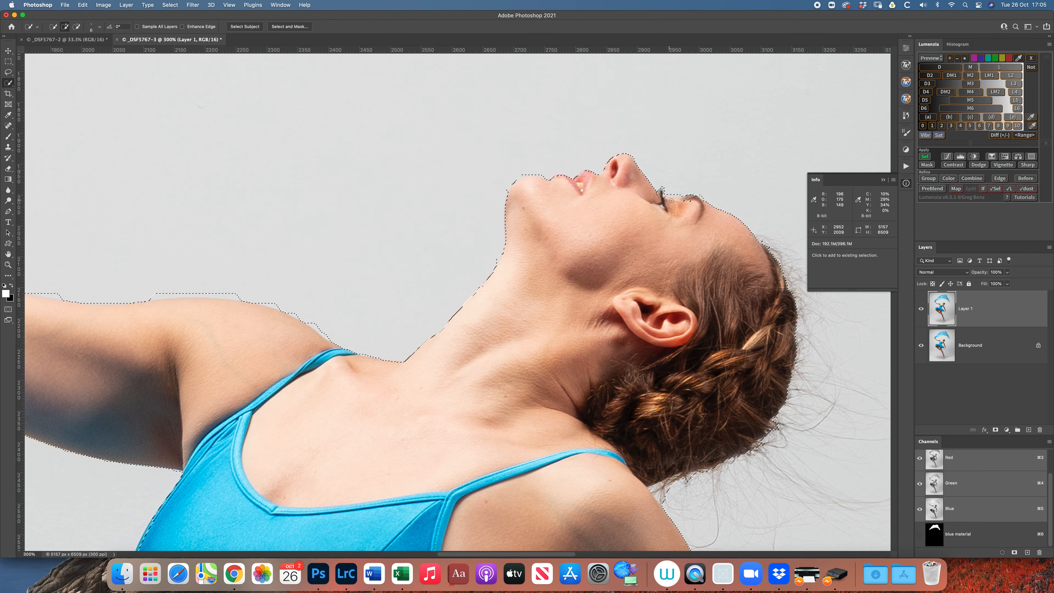
pyautogui.press('super+z')
# Refine the selection edge where the dancer's hair meets the shoulder of her lowered arm
pyautogui.scroll(-3, 708, 309)
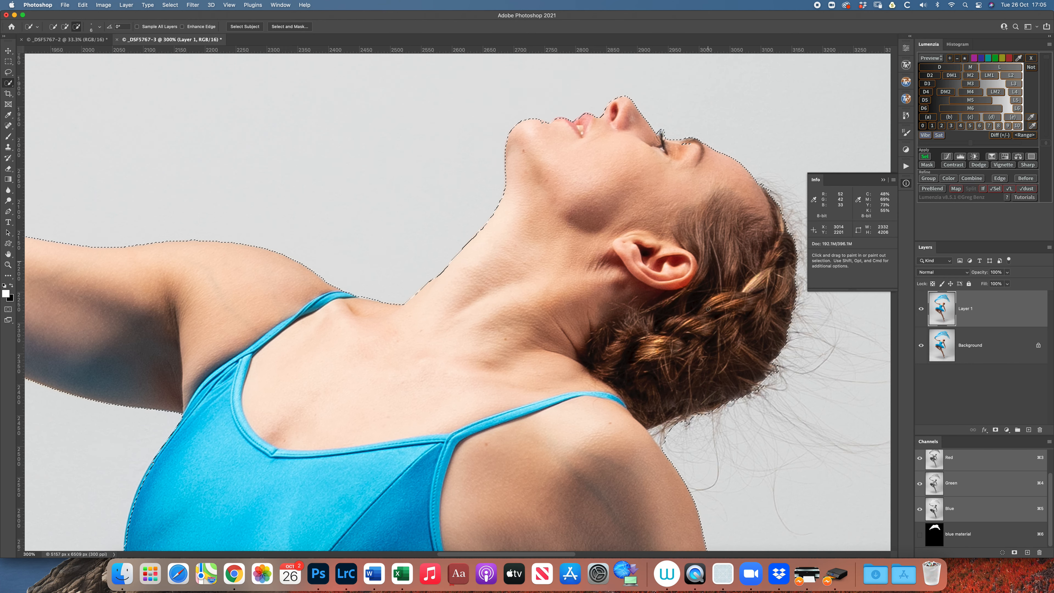
pyautogui.scroll(-2, 708, 308)
pyautogui.click(669, 392)
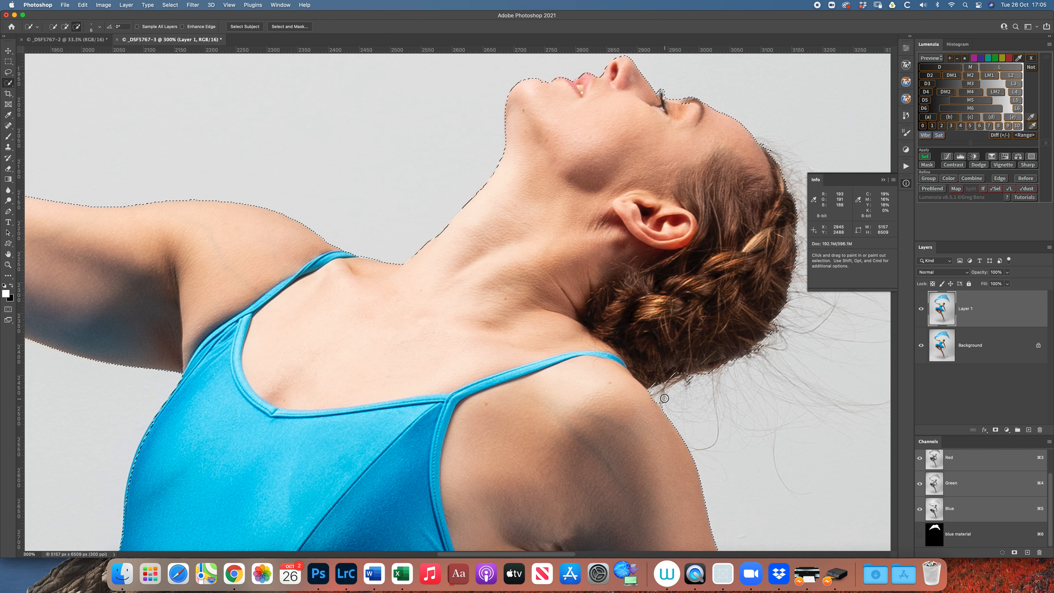
pyautogui.moveTo(676, 410); pyautogui.dragTo(664, 406)
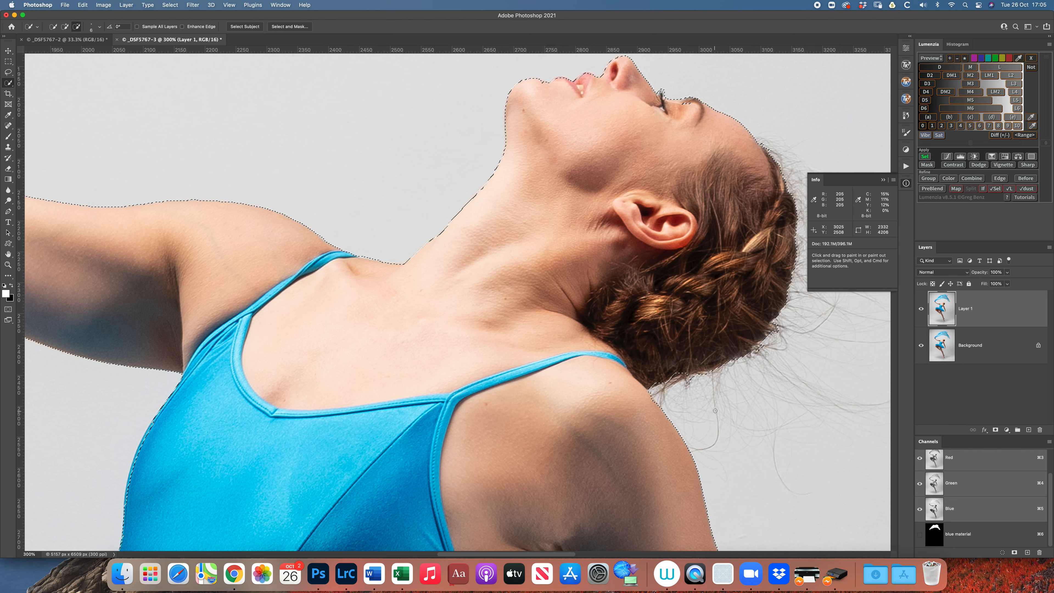
pyautogui.moveTo(696, 385); pyautogui.dragTo(686, 381)
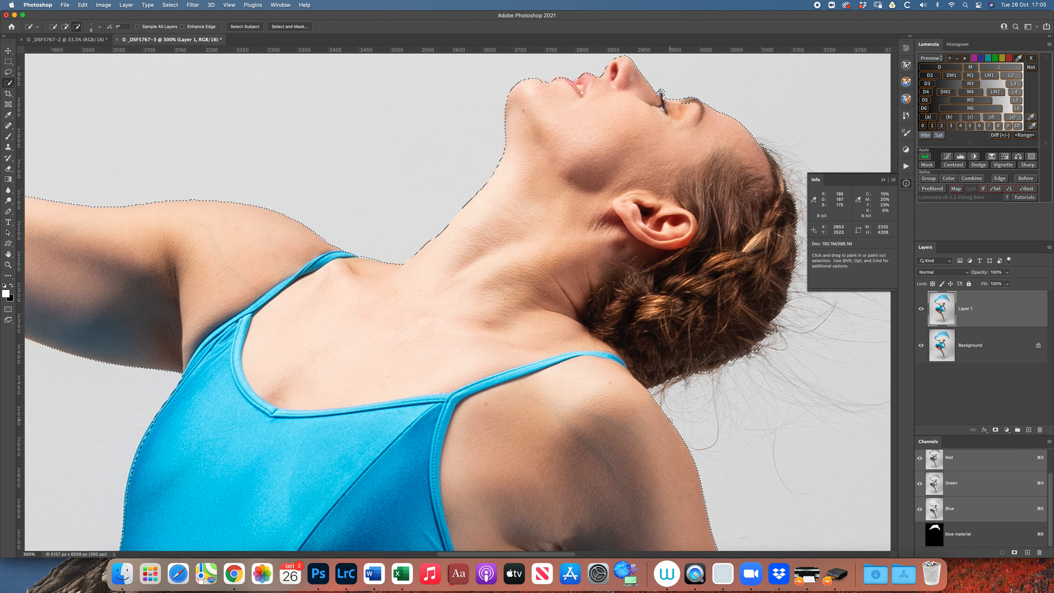
# Add the tutu's outer tip to the selection and remove the background strip between its hem and the lowered hand's fingertips
pyautogui.scroll(-1, 670, 421)
pyautogui.scroll(-5, 670, 420)
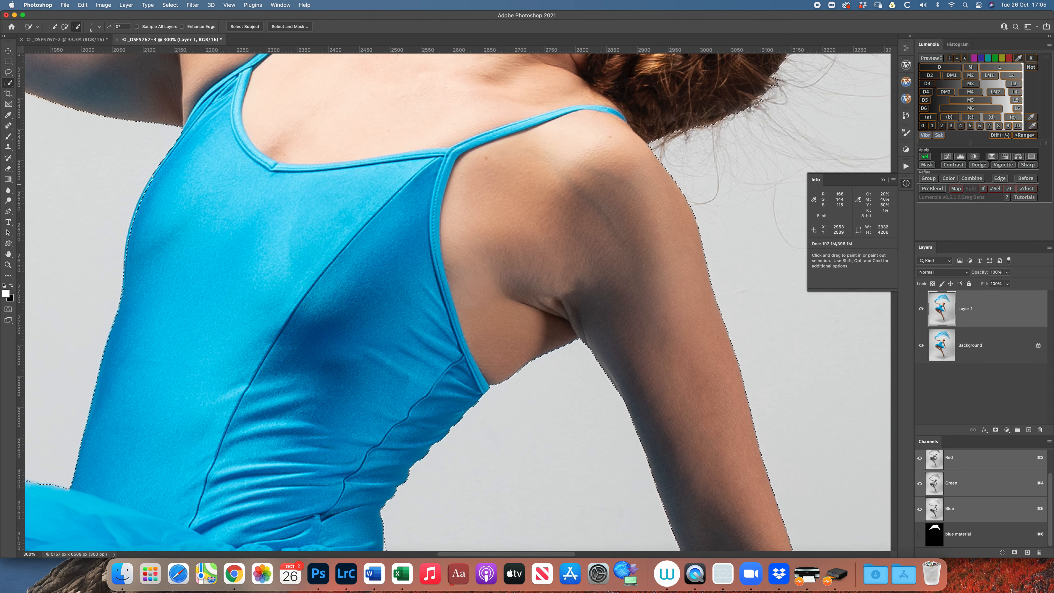
pyautogui.scroll(-5, 664, 420)
pyautogui.scroll(-5, 378, 410)
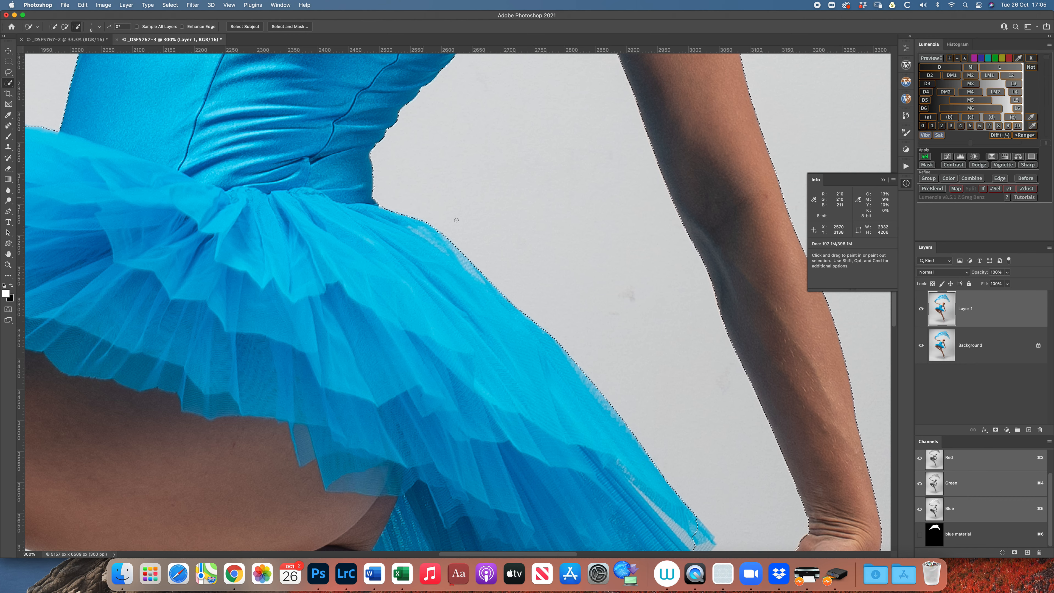
pyautogui.scroll(-10, 443, 210)
pyautogui.hscroll(5, 443, 211)
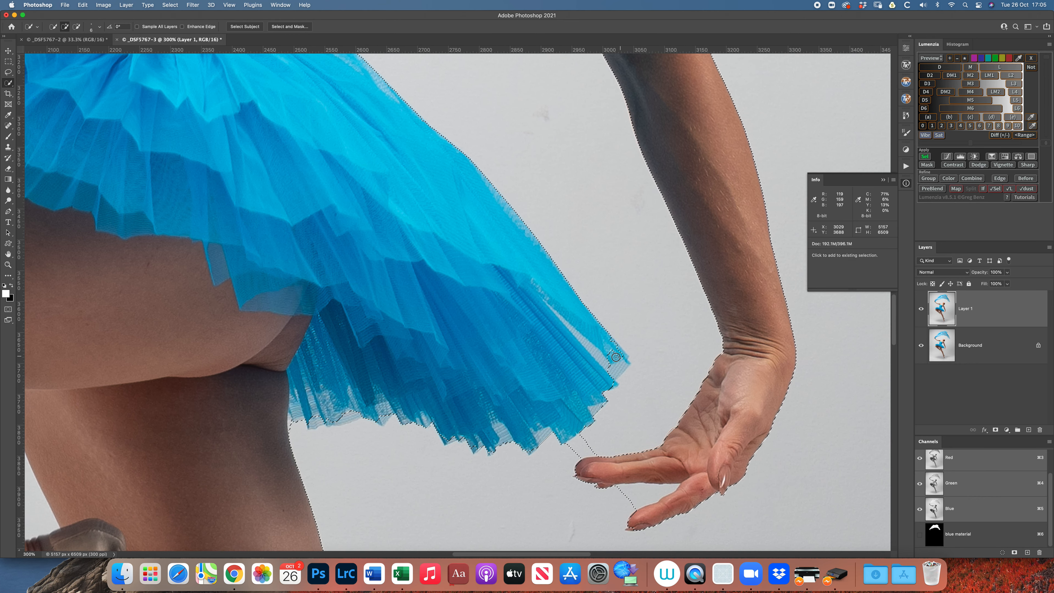
pyautogui.moveTo(619, 363); pyautogui.dragTo(615, 385)
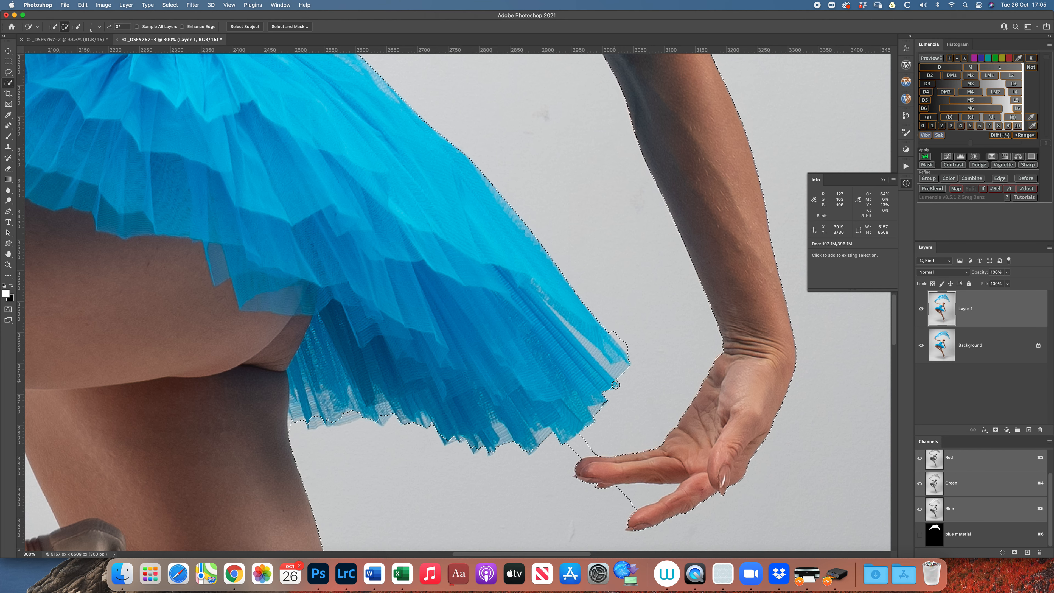
pyautogui.moveTo(571, 420); pyautogui.dragTo(579, 448)
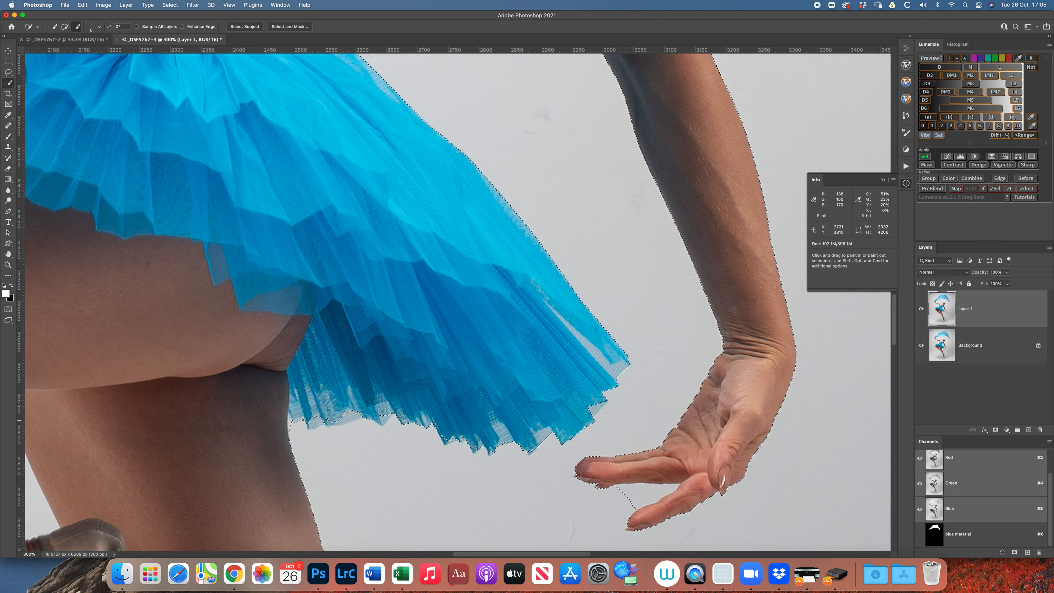
# Refine the selection along the tutu's jagged lower hem and around its outer tip
pyautogui.moveTo(382, 413); pyautogui.dragTo(387, 414)
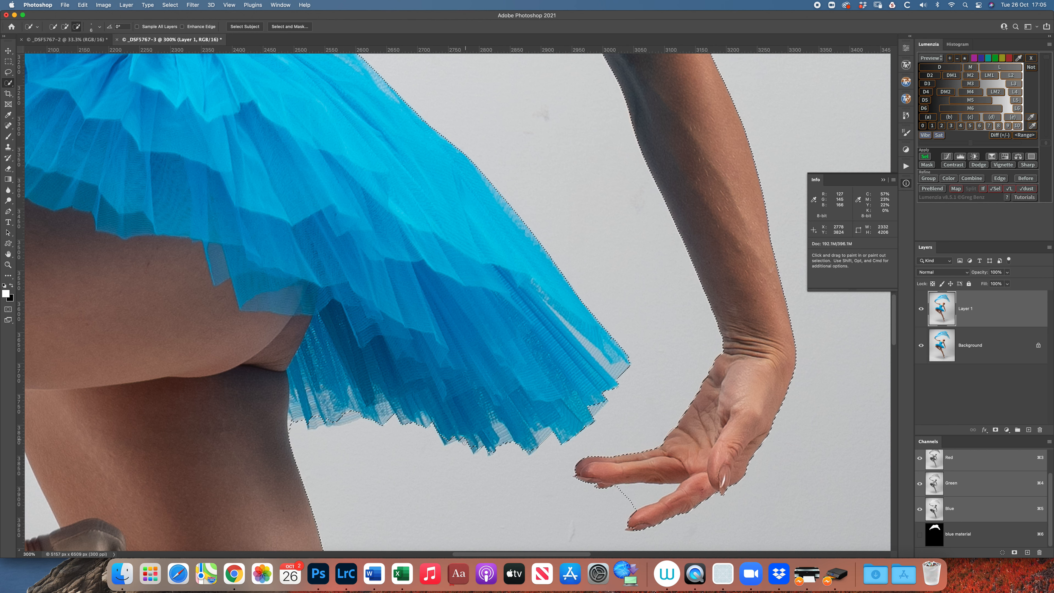
pyautogui.moveTo(446, 441)
pyautogui.mouseDown()
pyautogui.moveTo(493, 438)
pyautogui.moveTo(474, 443)
pyautogui.moveTo(496, 445)
pyautogui.moveTo(490, 454)
pyautogui.moveTo(538, 447)
pyautogui.moveTo(390, 438)
pyautogui.mouseUp()
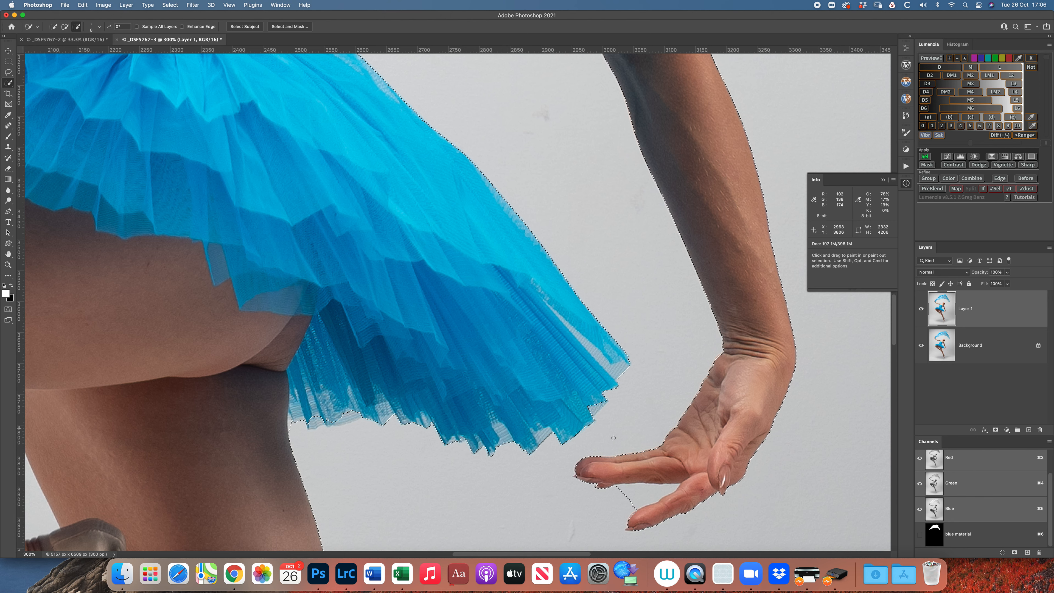
pyautogui.moveTo(608, 434); pyautogui.dragTo(599, 405)
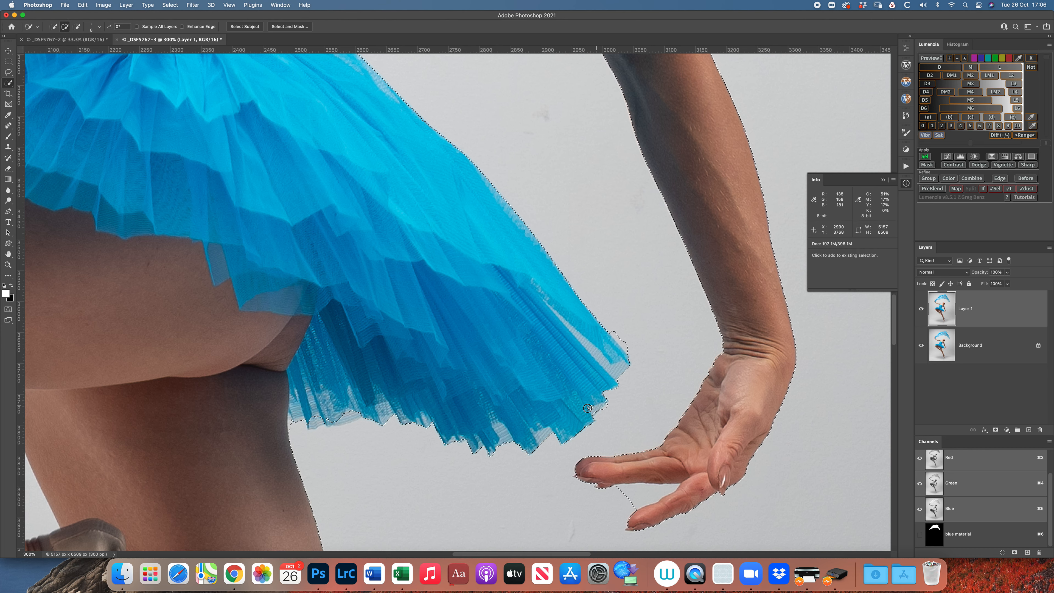
pyautogui.moveTo(602, 413); pyautogui.dragTo(610, 406)
pyautogui.moveTo(630, 348); pyautogui.dragTo(617, 332)
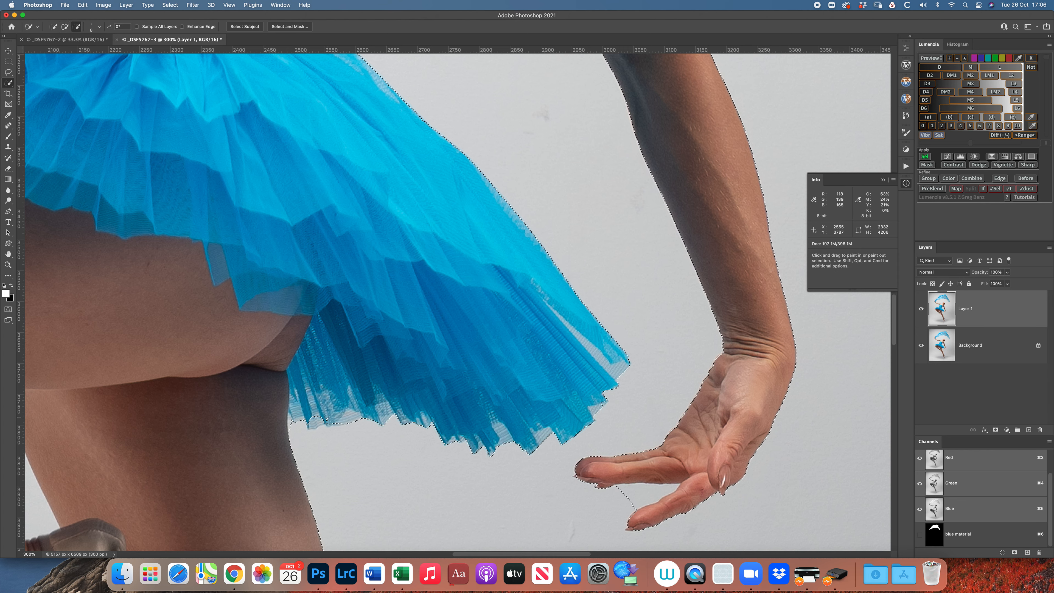
# Refine the selection of the tutu's hem beside the standing thigh, reducing the Quick Selection brush size
pyautogui.moveTo(327, 420)
pyautogui.mouseDown()
pyautogui.moveTo(312, 423)
pyautogui.moveTo(326, 423)
pyautogui.mouseUp()
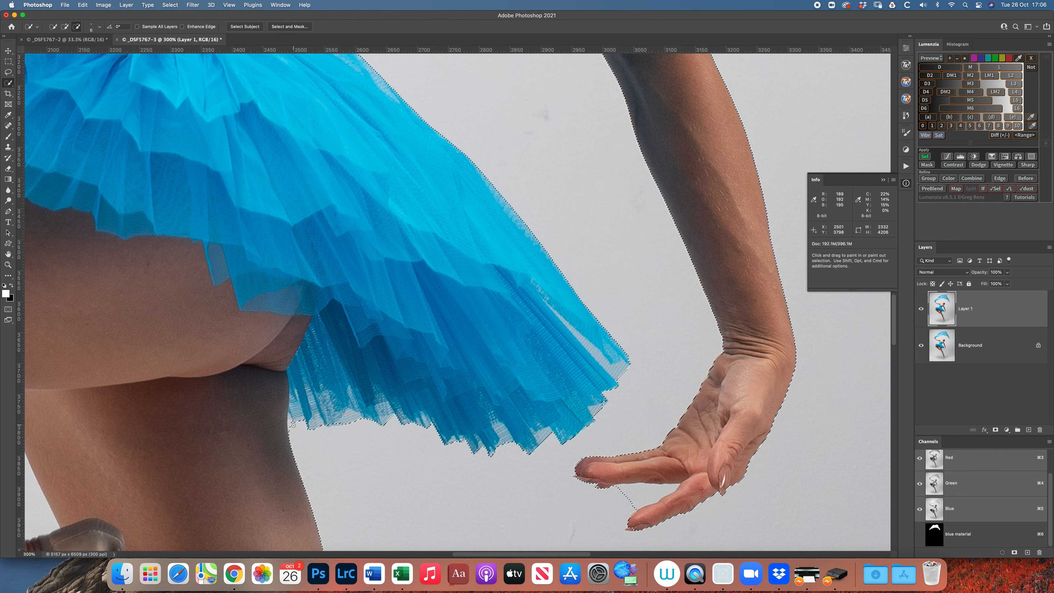
pyautogui.press('[')
pyautogui.press('[')
pyautogui.click(289, 421)
pyautogui.hscroll(-5, 293, 432)
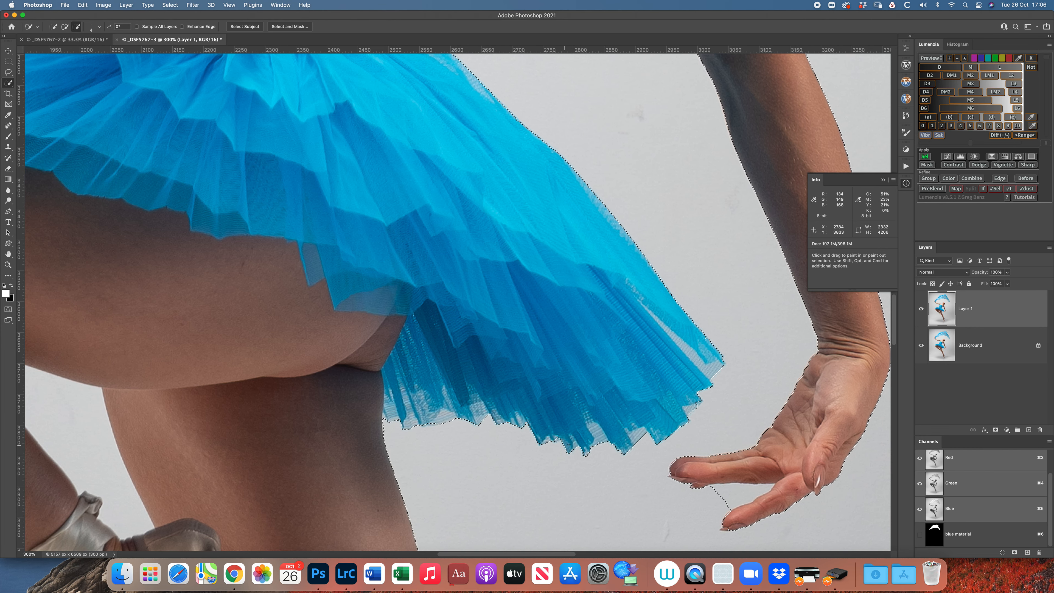
# Remove the background gap between the lowered hand's fingers from the selection and tidy the edge along the fingers
pyautogui.moveTo(757, 490); pyautogui.dragTo(714, 497)
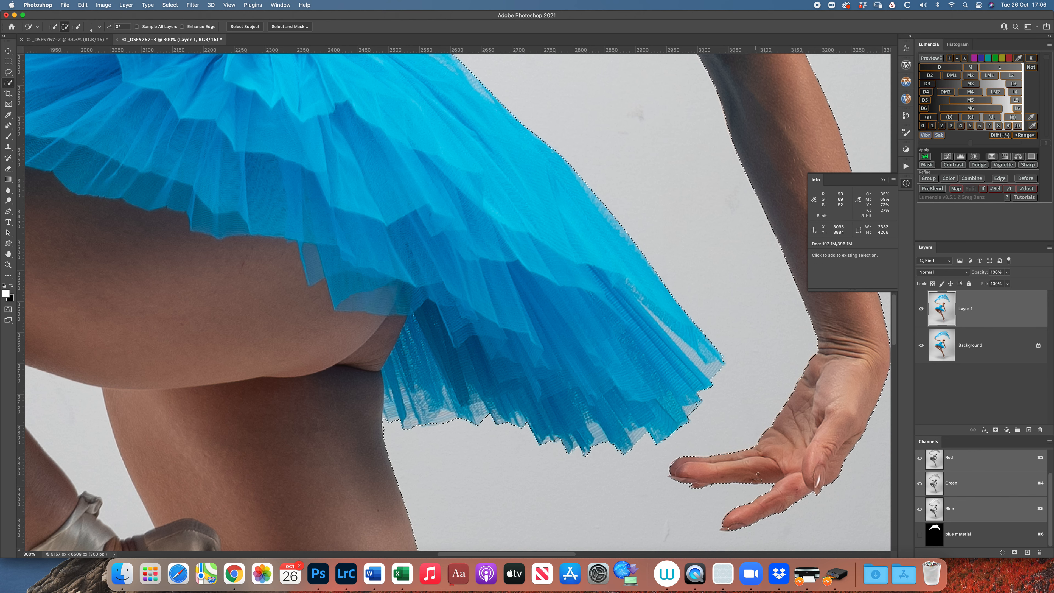
pyautogui.moveTo(762, 479); pyautogui.dragTo(755, 480)
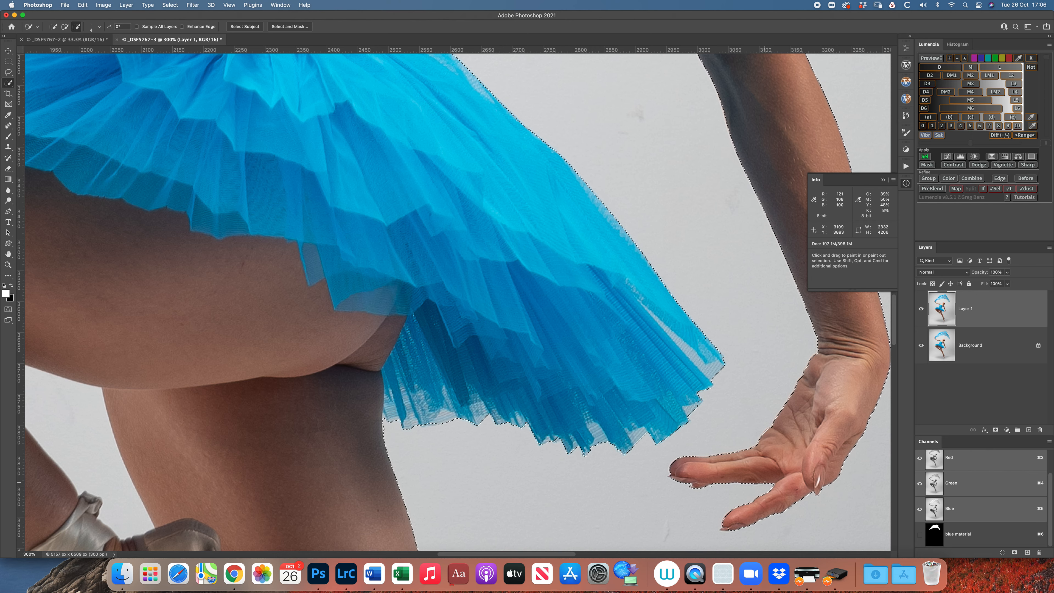
pyautogui.scroll(1, 766, 483)
pyautogui.hscroll(1, 765, 483)
# Enlarge the Quick Selection brush and subtract the triangular background gap between the bent leg and the standing leg
pyautogui.scroll(-10, 765, 483)
pyautogui.hscroll(-5, 766, 483)
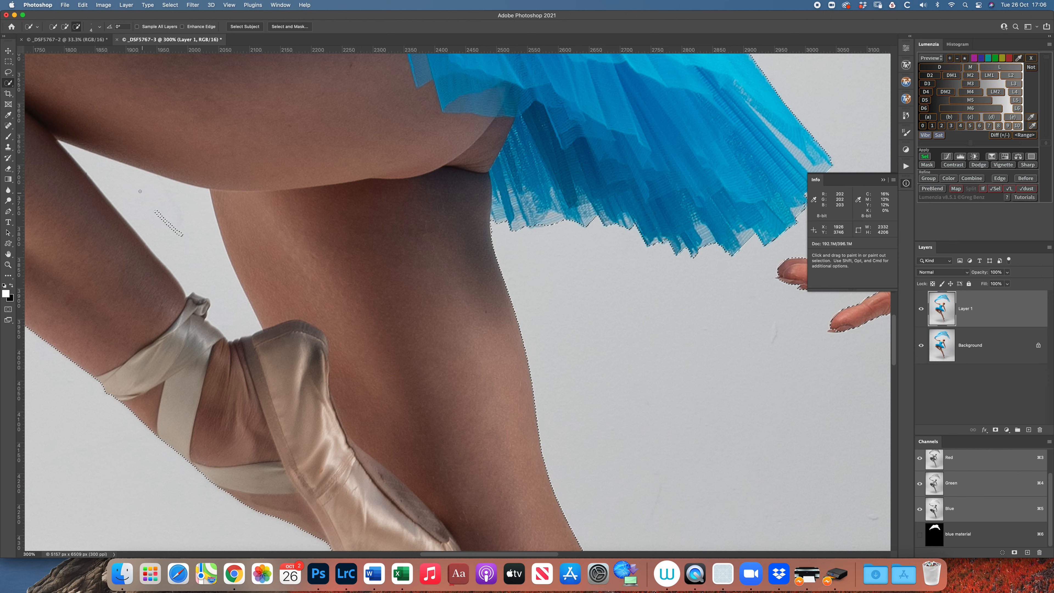
pyautogui.press(']')
pyautogui.press(']')
pyautogui.press(']')
pyautogui.press(']')
pyautogui.press(']')
pyautogui.hscroll(2, 94, 204)
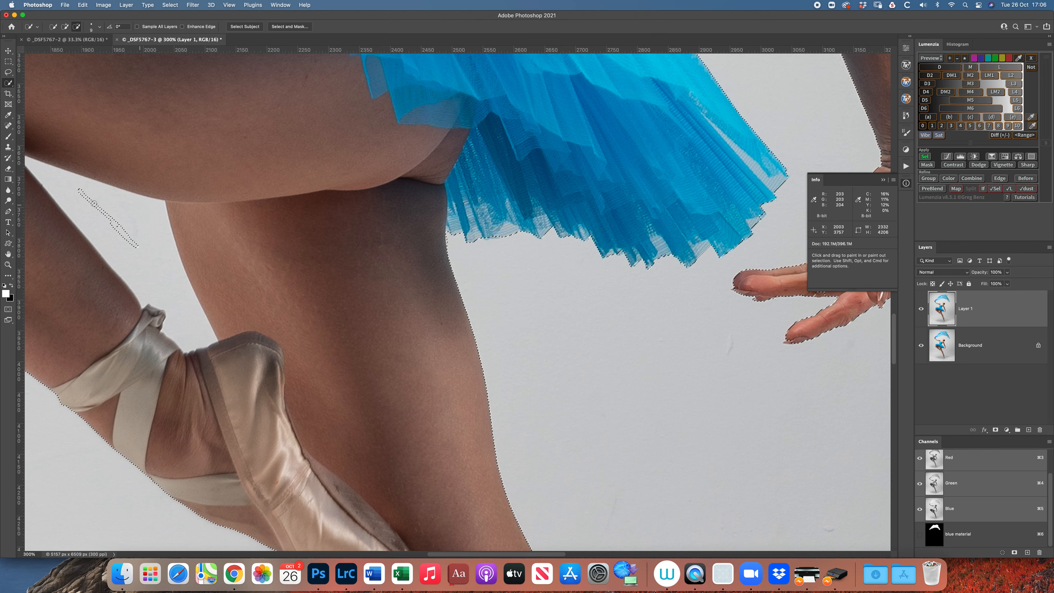
pyautogui.moveTo(71, 193); pyautogui.dragTo(131, 235)
pyautogui.hscroll(-4, 133, 235)
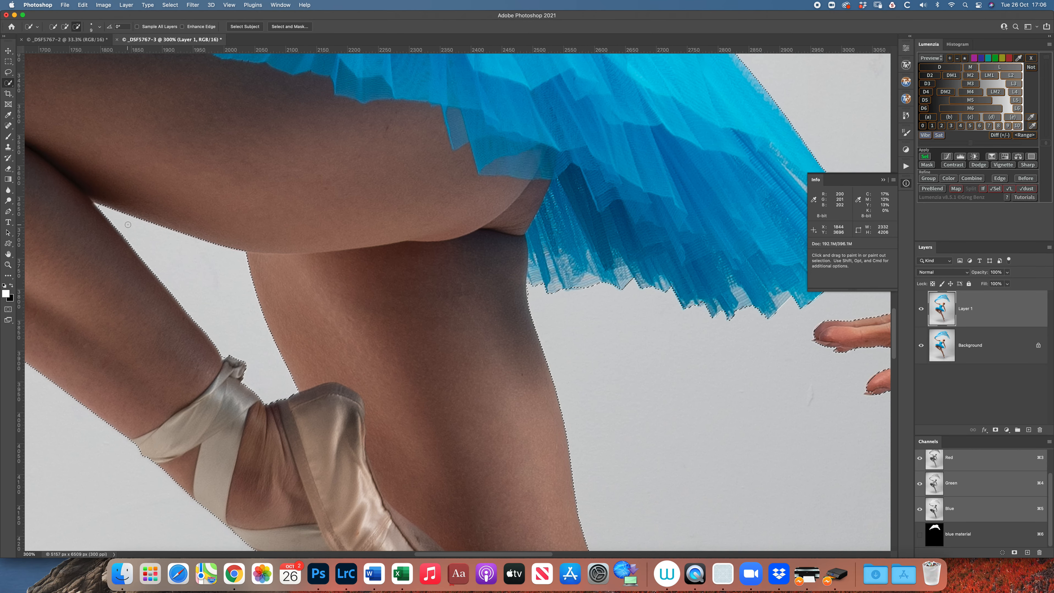
# Shrink the Quick Selection brush and subtract the narrow background corner where the bent calf meets the thigh
pyautogui.press('[')
pyautogui.press('[')
pyautogui.press('[')
pyautogui.moveTo(128, 224); pyautogui.dragTo(95, 204)
pyautogui.hscroll(-1, 99, 206)
pyautogui.moveTo(102, 206); pyautogui.dragTo(111, 219)
# Refine the selection edge around the ankle ribbons and ribbon knot of the standing foot's pointe shoe
pyautogui.scroll(-10, 112, 229)
pyautogui.hscroll(4, 113, 229)
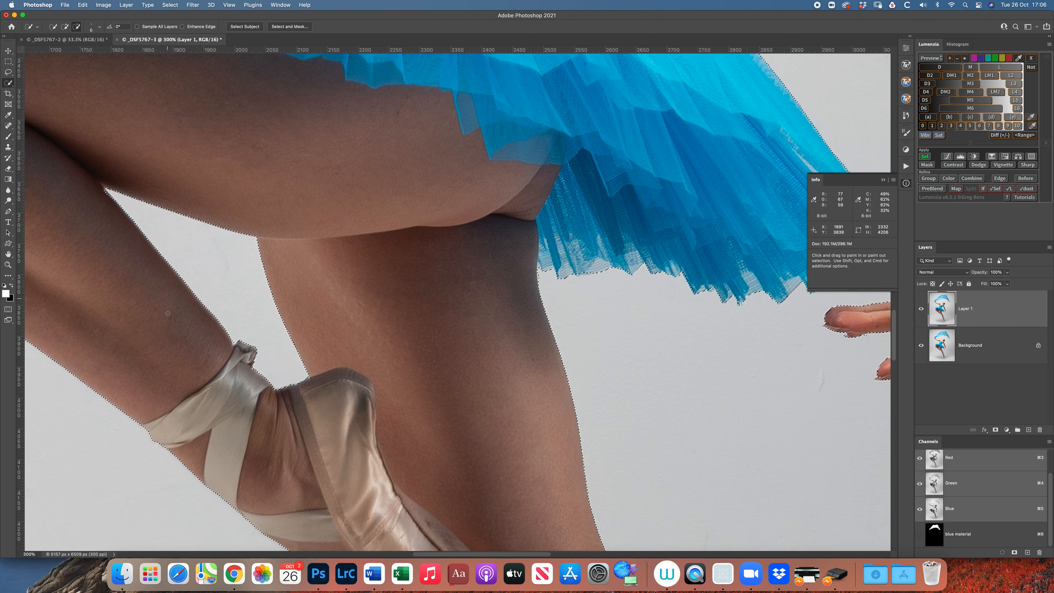
pyautogui.scroll(-3, 168, 313)
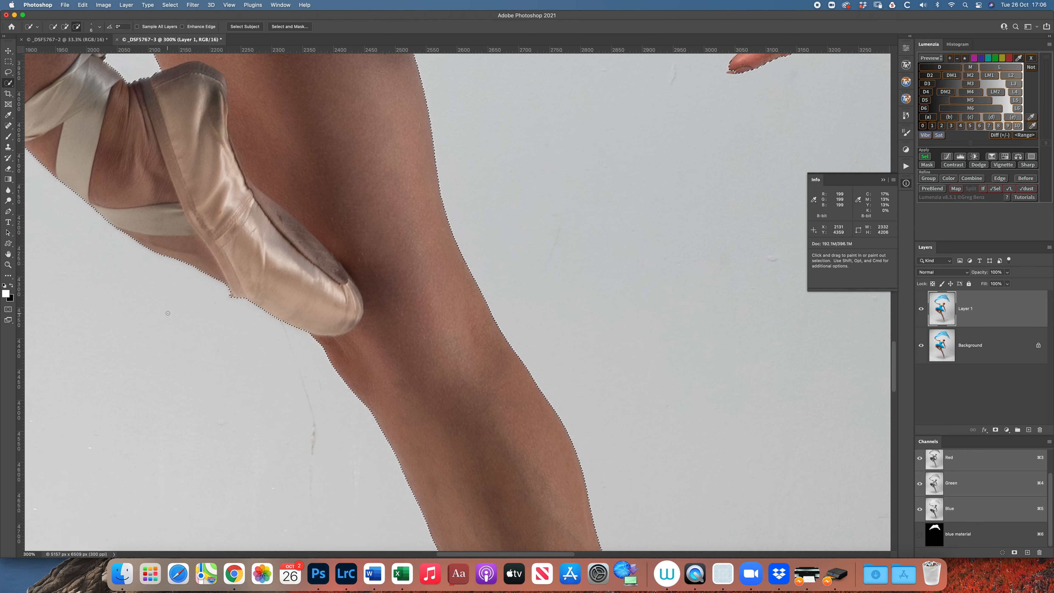
pyautogui.scroll(-6, 168, 313)
pyautogui.hscroll(4, 168, 313)
pyautogui.scroll(-3, 167, 312)
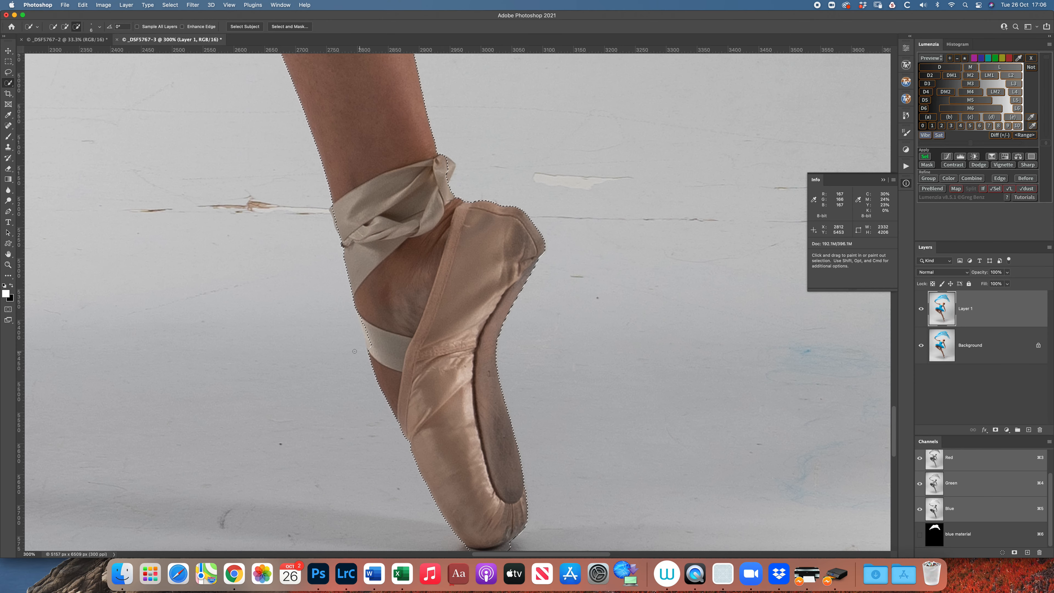
pyautogui.moveTo(360, 315); pyautogui.dragTo(360, 315)
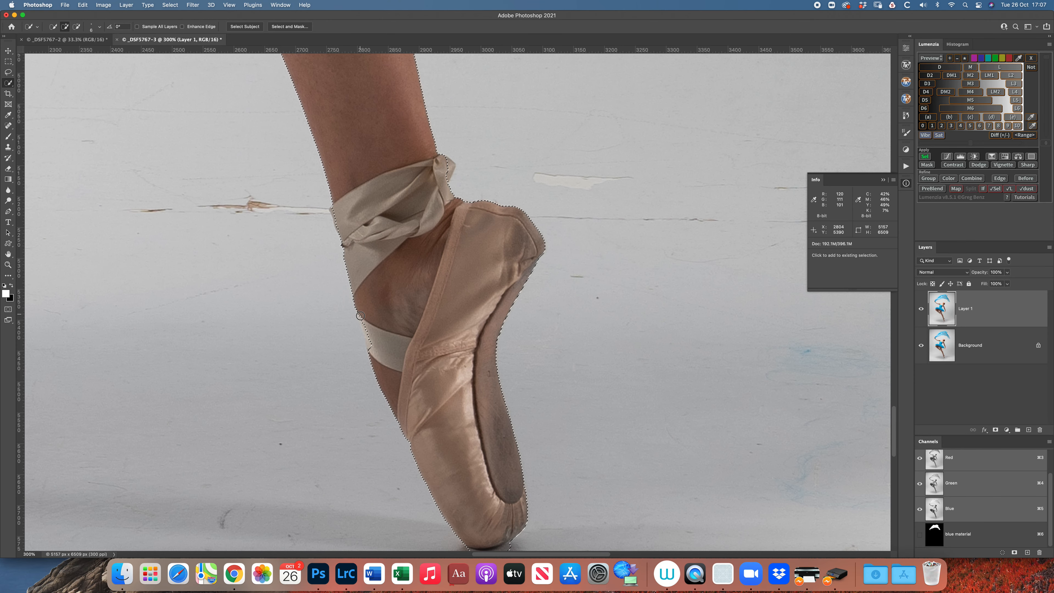
pyautogui.press('alt')
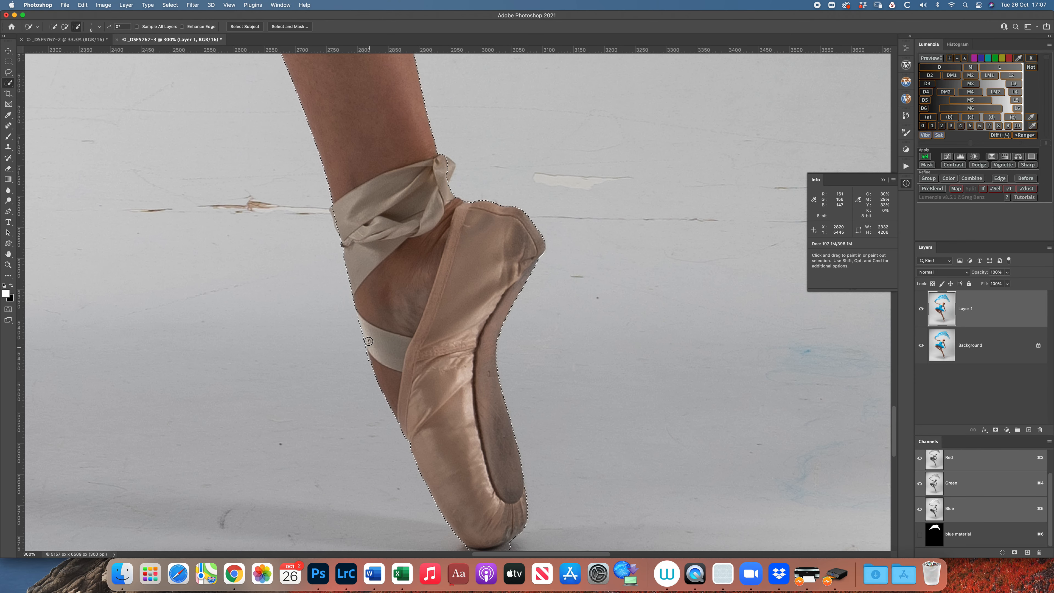
pyautogui.moveTo(369, 328); pyautogui.dragTo(372, 344)
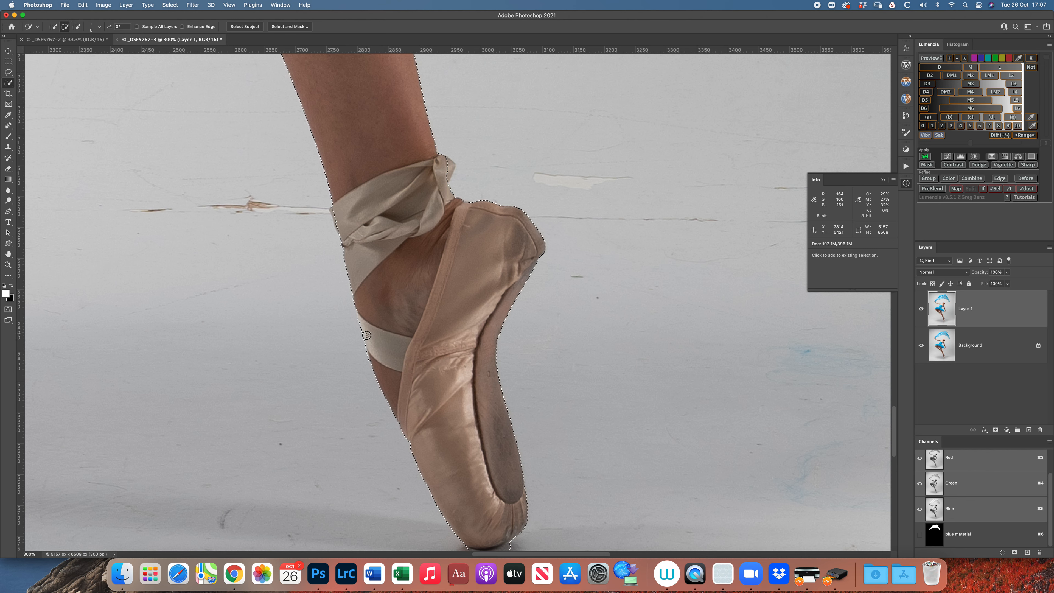
pyautogui.press('alt')
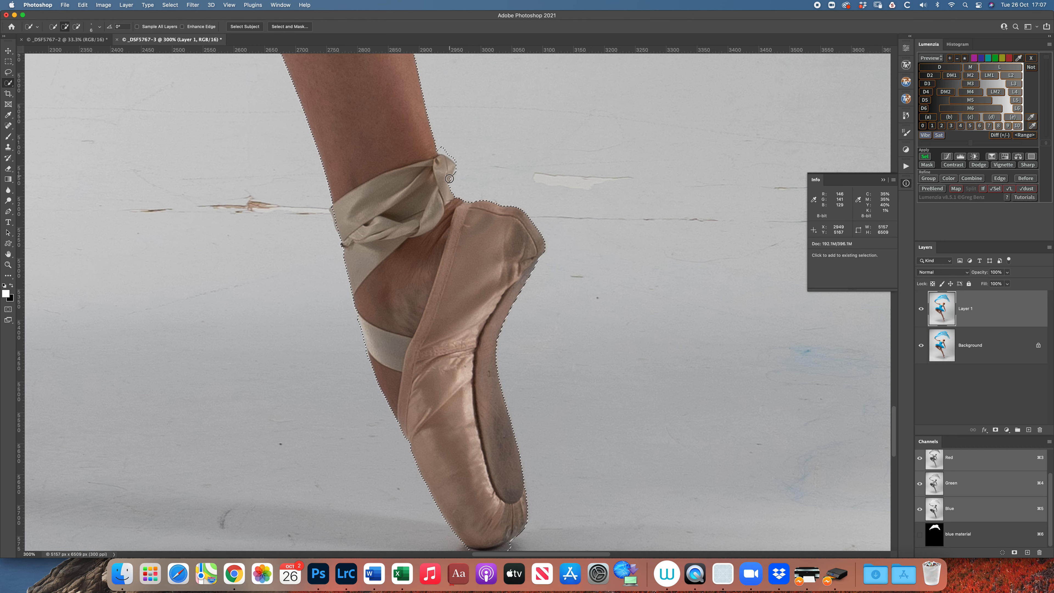
pyautogui.moveTo(449, 179); pyautogui.dragTo(443, 187)
# Subtract the floor shadow beneath the toe of the standing pointe shoe from the selection
pyautogui.scroll(-3, 511, 503)
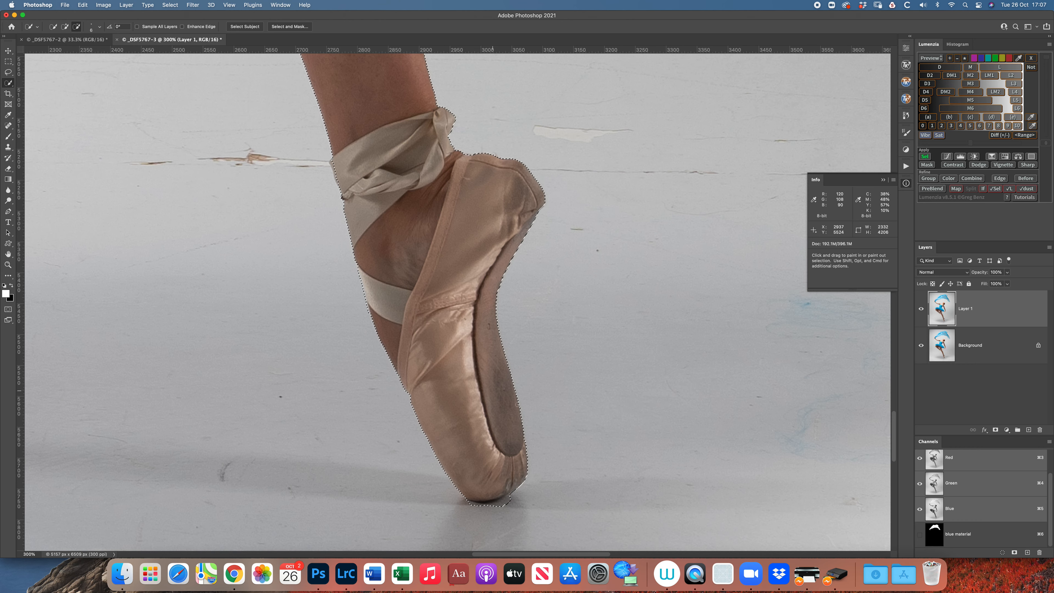
pyautogui.moveTo(512, 502); pyautogui.dragTo(502, 504)
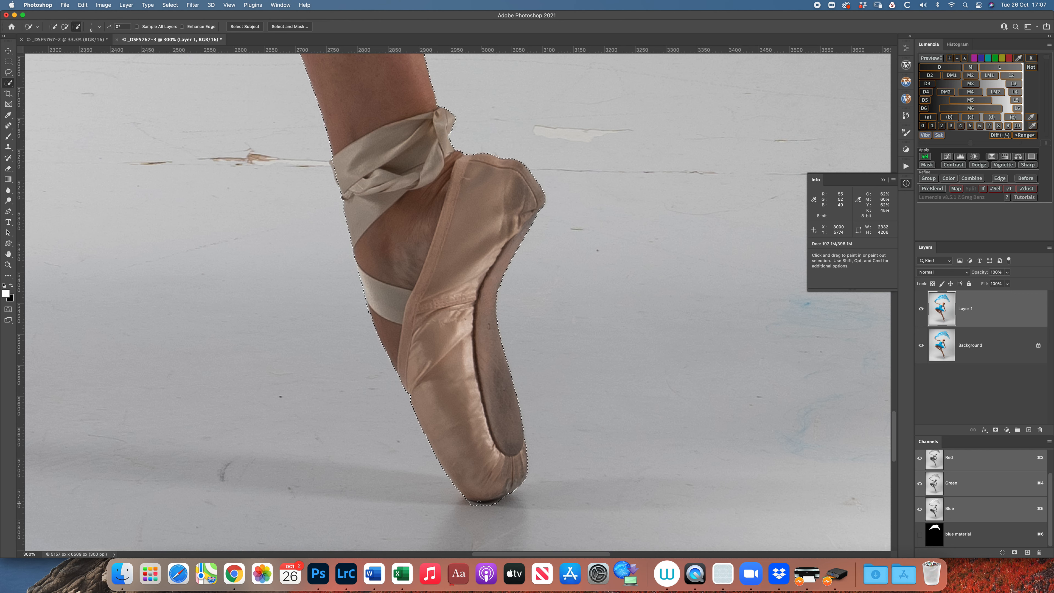
pyautogui.moveTo(468, 503); pyautogui.dragTo(477, 505)
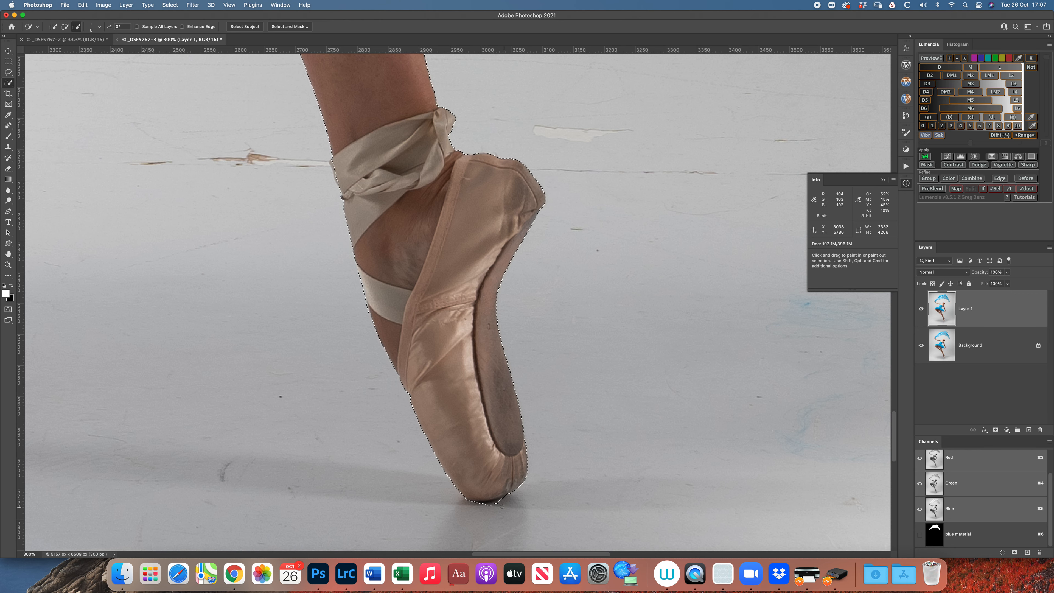
# Reduce the Quick Selection brush size and refine the edge where the standing ankle's upper ribbon meets the wall crack
pyautogui.scroll(1, 445, 460)
pyautogui.scroll(10, 445, 460)
pyautogui.hscroll(-10, 445, 460)
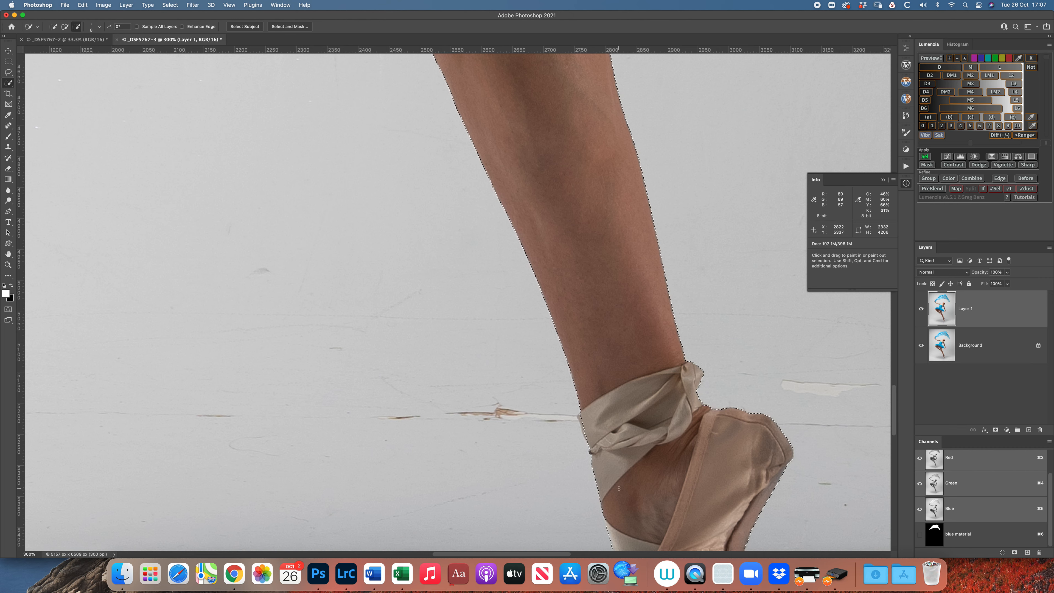
pyautogui.press('[')
pyautogui.press('[')
pyautogui.moveTo(584, 417); pyautogui.dragTo(582, 417)
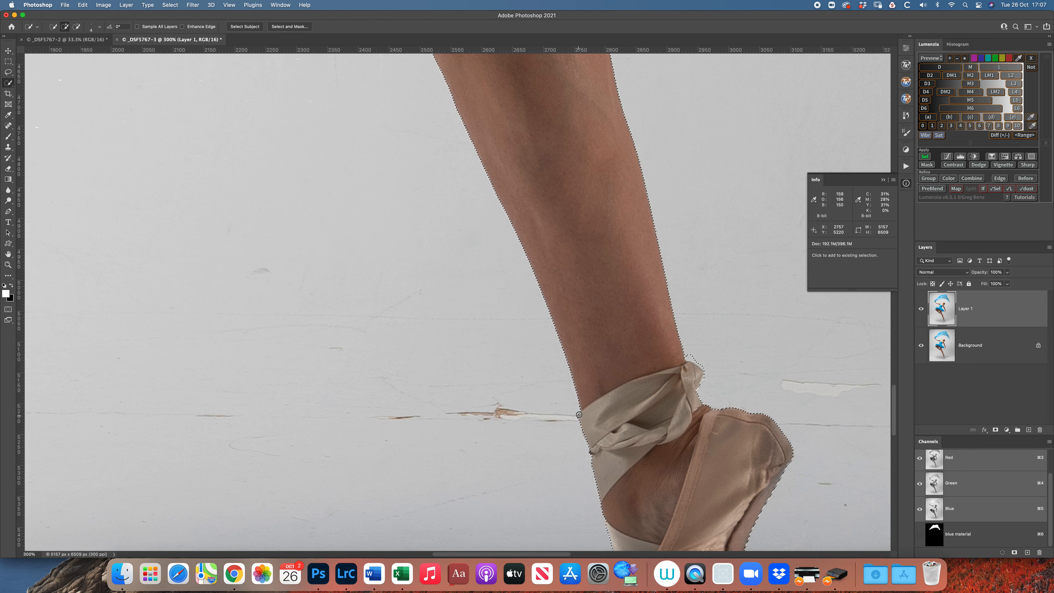
# Enlarge the Quick Selection brush and add the tutu's sheer outer edge above the bent knee to the selection
pyautogui.hscroll(-10, 454, 351)
pyautogui.scroll(10, 454, 352)
pyautogui.scroll(10, 454, 352)
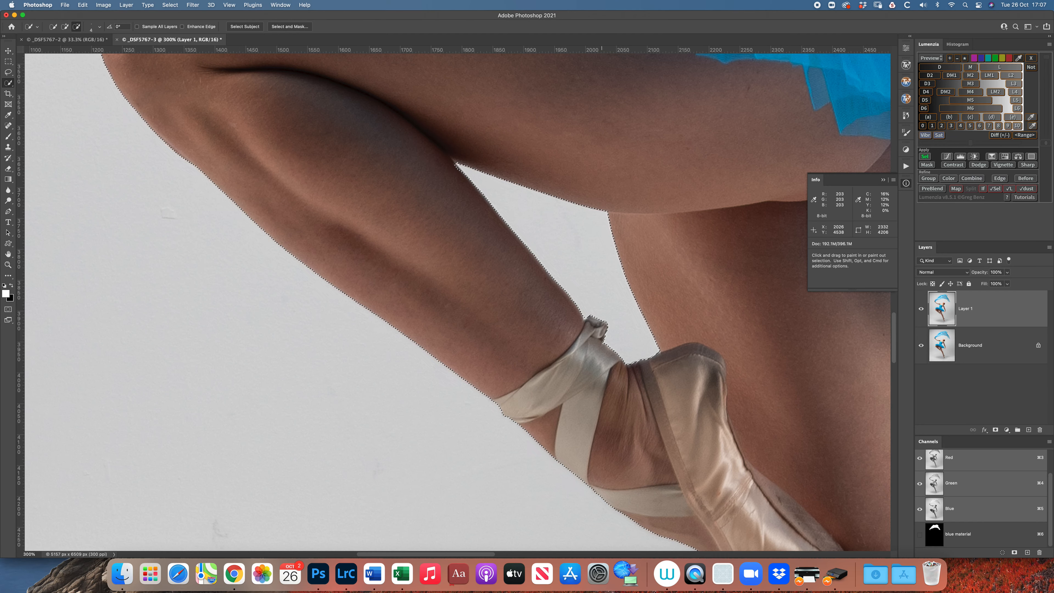
pyautogui.hscroll(-5, 454, 351)
pyautogui.scroll(3, 454, 352)
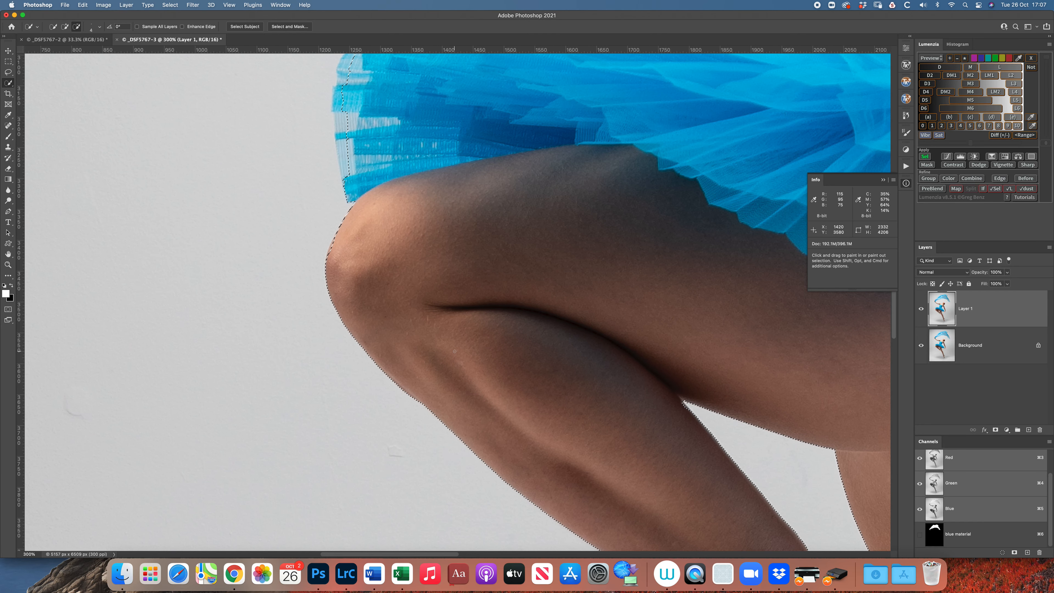
pyautogui.scroll(8, 454, 351)
pyautogui.hscroll(-2, 455, 352)
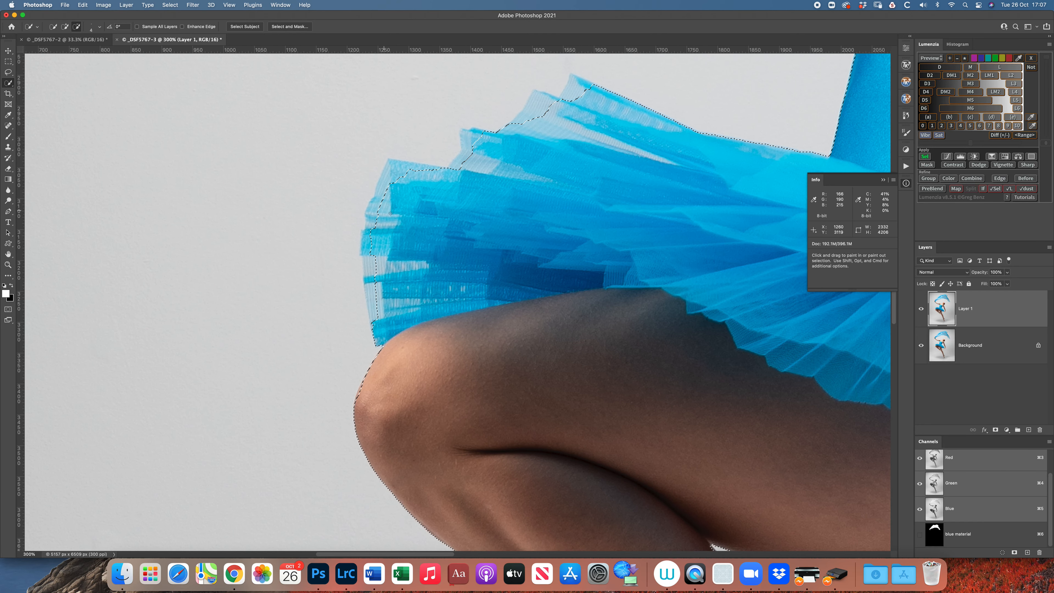
pyautogui.press(']')
pyautogui.press(']')
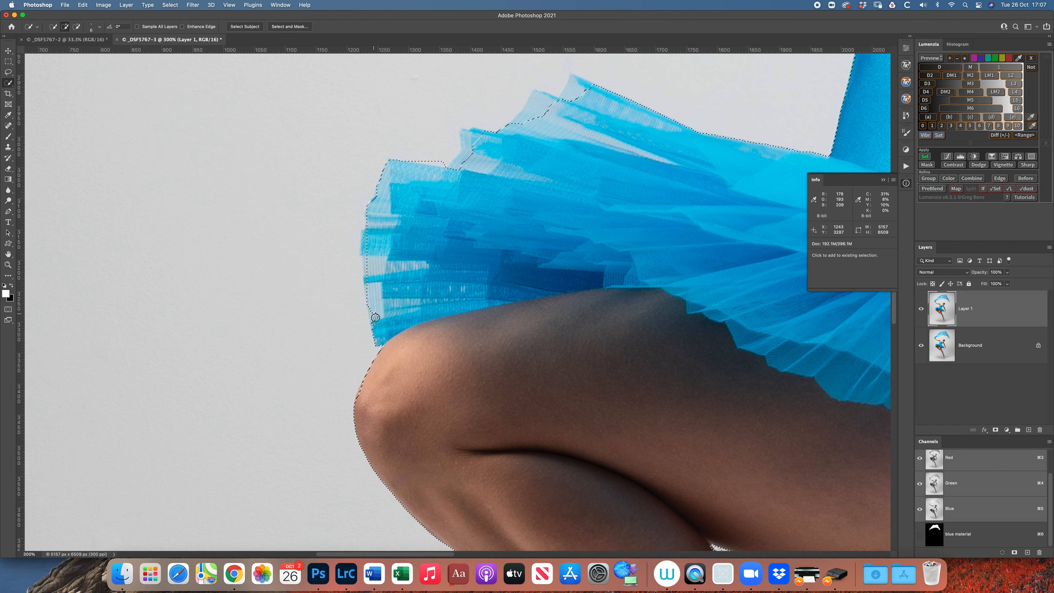
pyautogui.moveTo(372, 306)
pyautogui.mouseDown()
pyautogui.moveTo(383, 219)
pyautogui.moveTo(367, 239)
pyautogui.mouseUp()
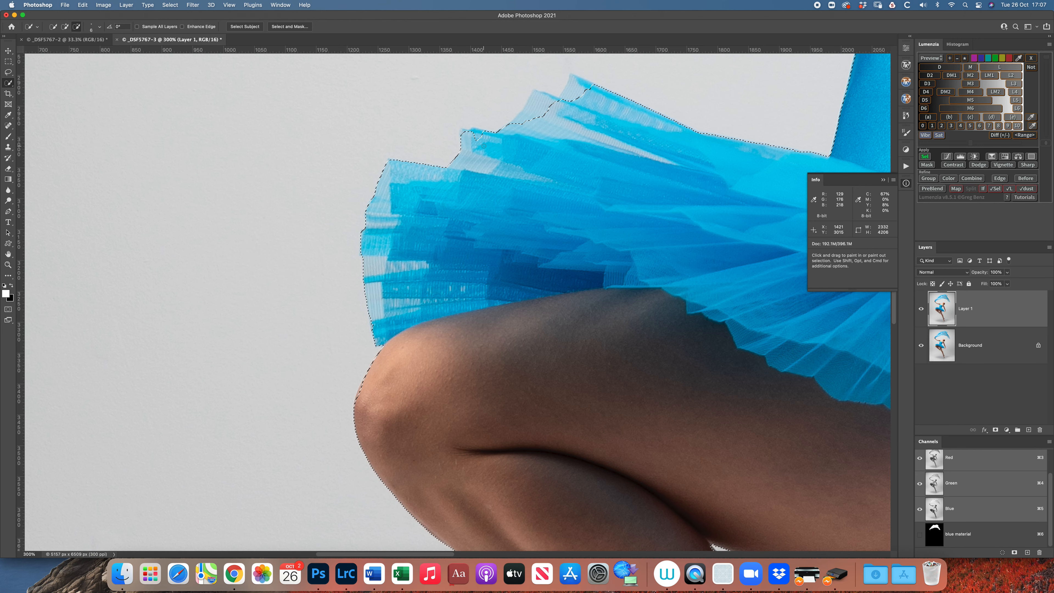
# Extend the selection over the sheer pointed tips along the tutu's upper edge, trimming any background spill
pyautogui.scroll(3, 477, 188)
pyautogui.moveTo(477, 188); pyautogui.dragTo(518, 181)
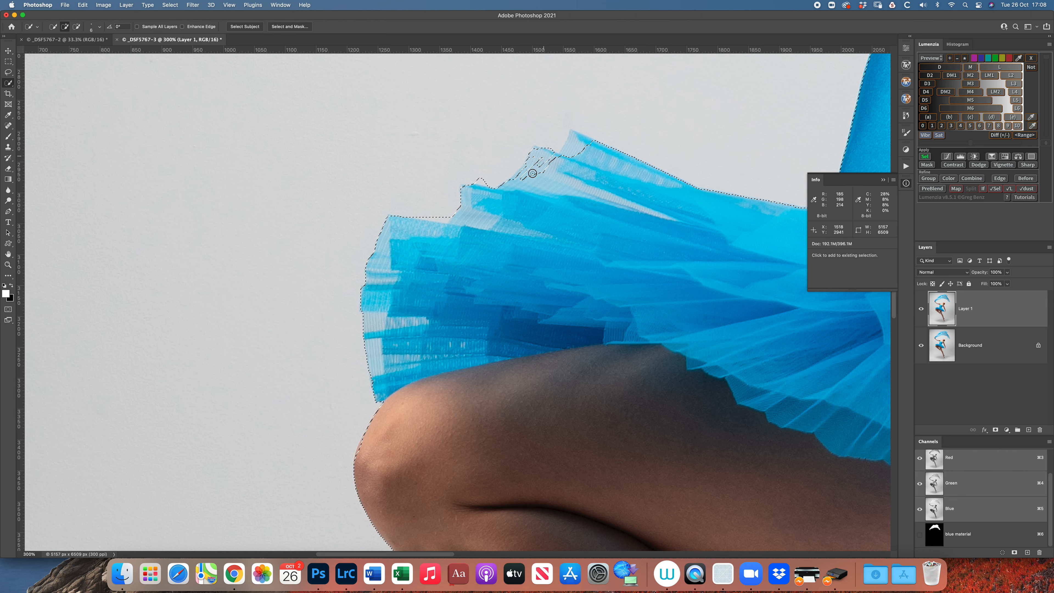
pyautogui.moveTo(540, 173)
pyautogui.mouseDown()
pyautogui.moveTo(521, 188)
pyautogui.moveTo(526, 175)
pyautogui.mouseUp()
pyautogui.press('alt')
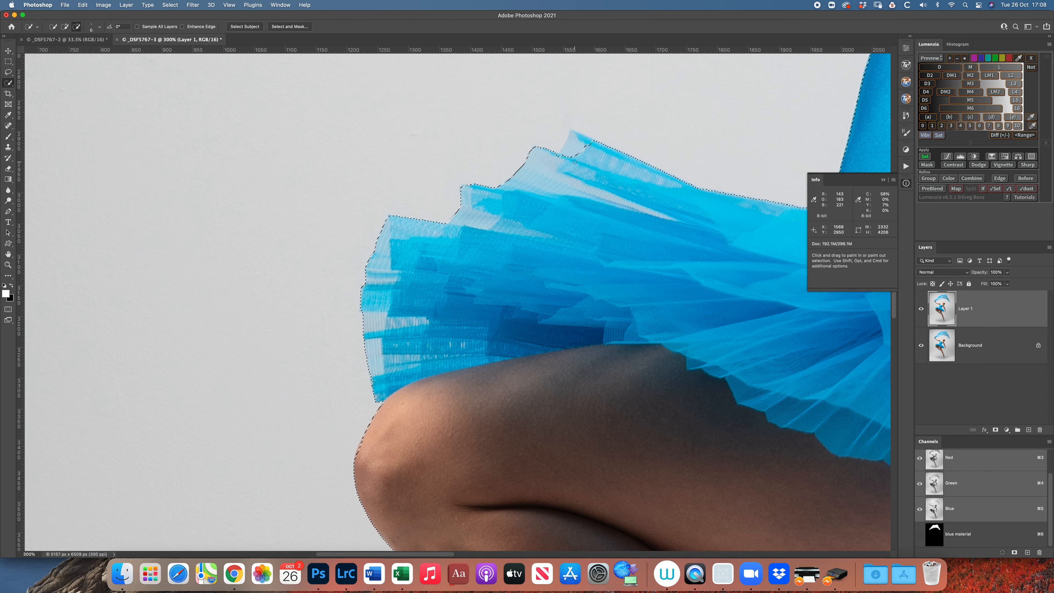
pyautogui.moveTo(586, 153); pyautogui.dragTo(568, 131)
pyautogui.hscroll(10, 589, 175)
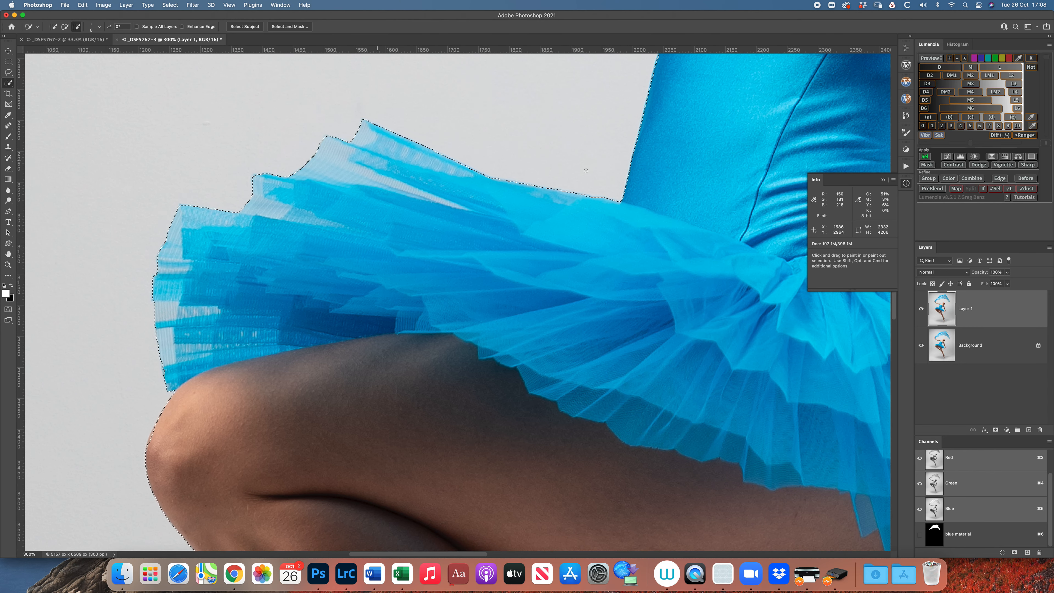
pyautogui.press('alt')
# Save the finished dancer selection as a new channel named with the dancer's first name
pyautogui.scroll(10, 586, 171)
pyautogui.hscroll(-10, 586, 171)
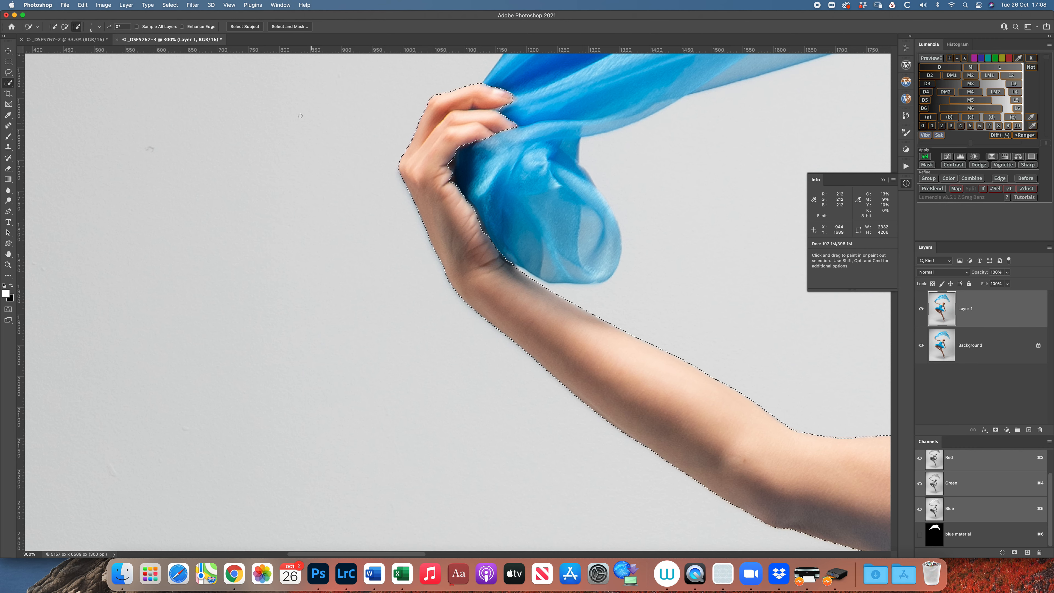
pyautogui.click(170, 5)
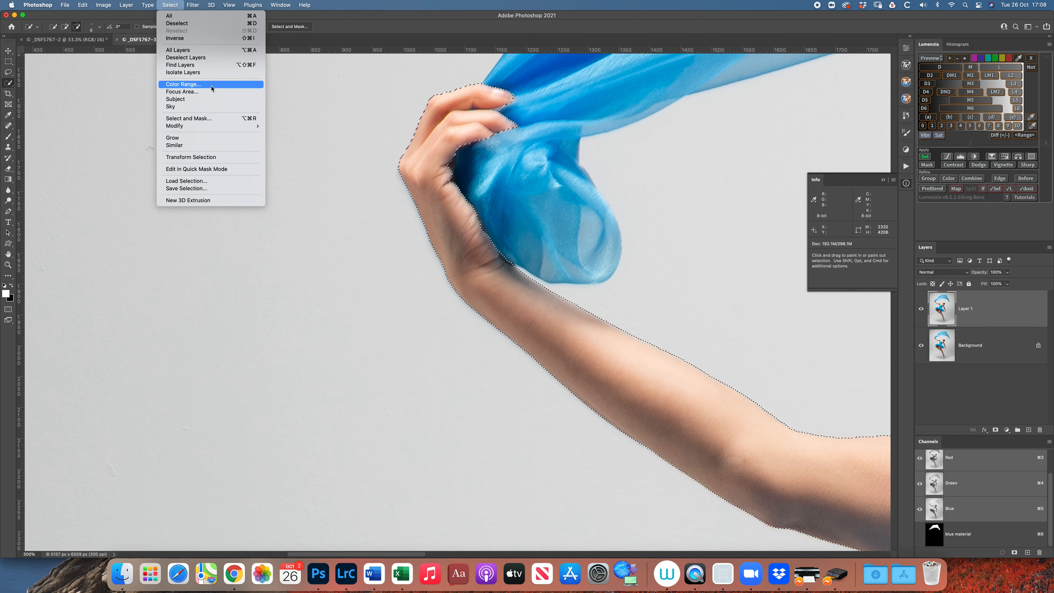
pyautogui.click(210, 189)
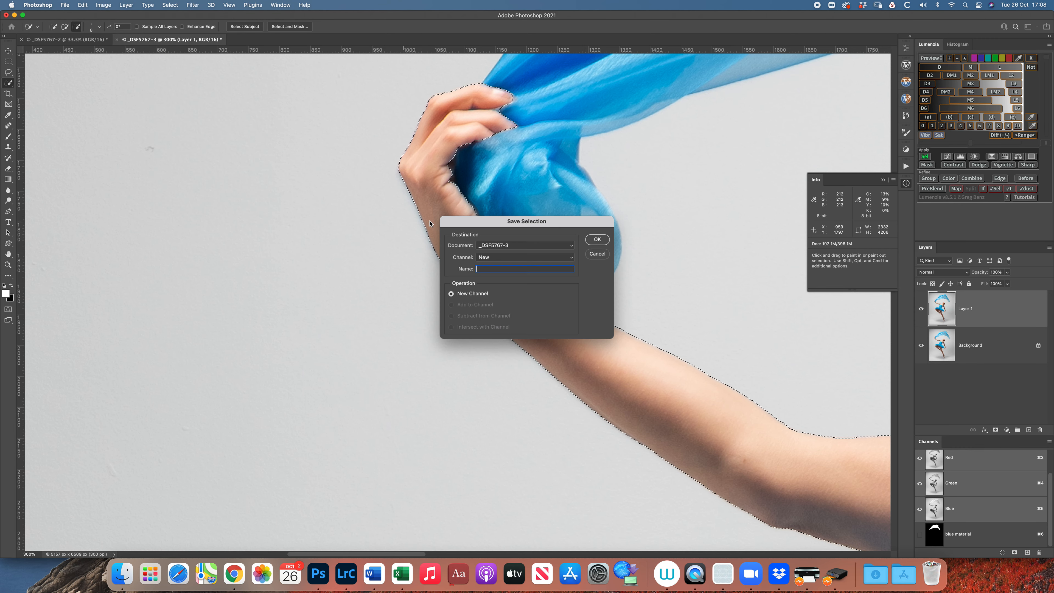
pyautogui.write('Ayla')
pyautogui.click(604, 240)
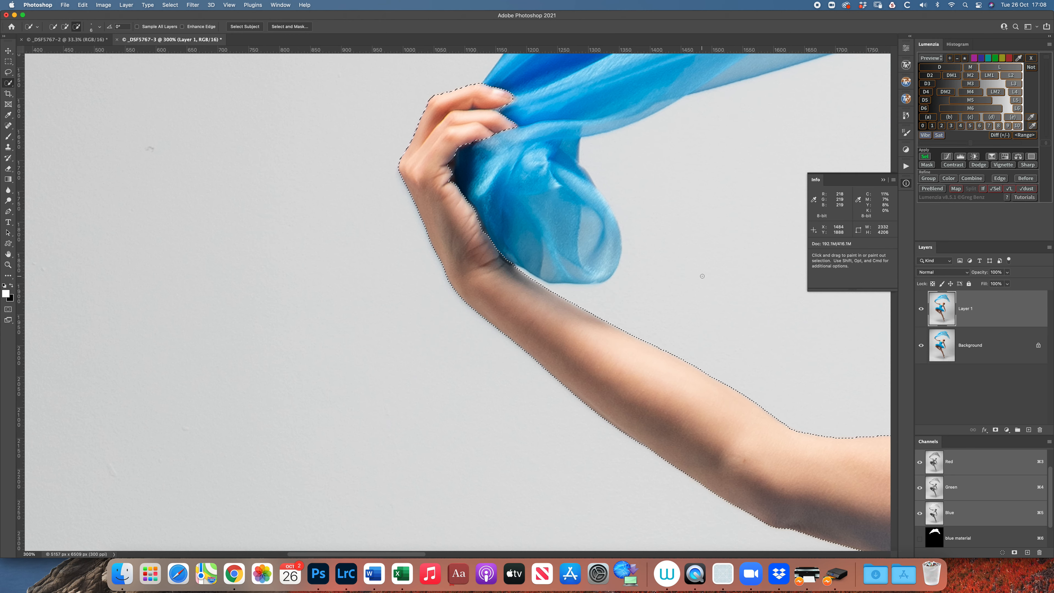
# Deselect the dancer and fit the whole image on screen
pyautogui.hscroll(5, 618, 341)
pyautogui.hscroll(8, 618, 341)
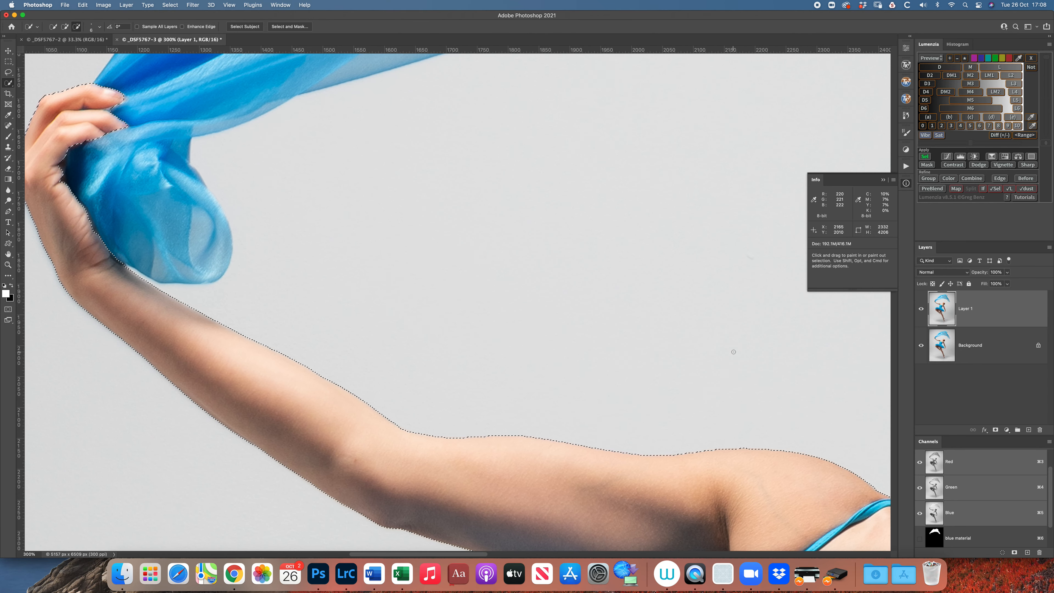
pyautogui.press('super+d')
pyautogui.press('super+0')
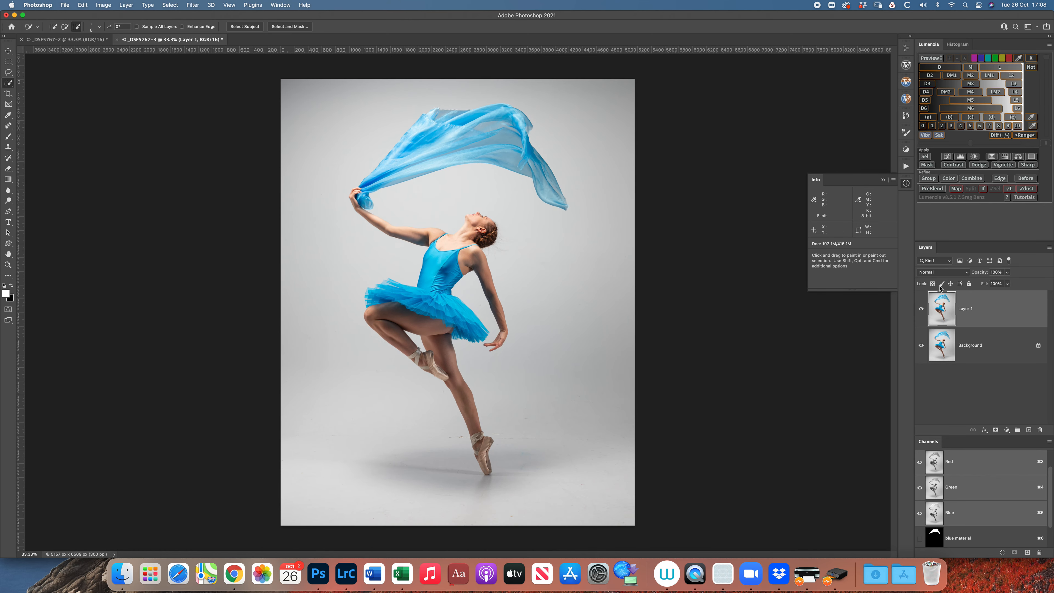
# Add a Levels adjustment layer above Layer 1 and clip it to that layer
pyautogui.click(1007, 430)
pyautogui.click(1017, 480)
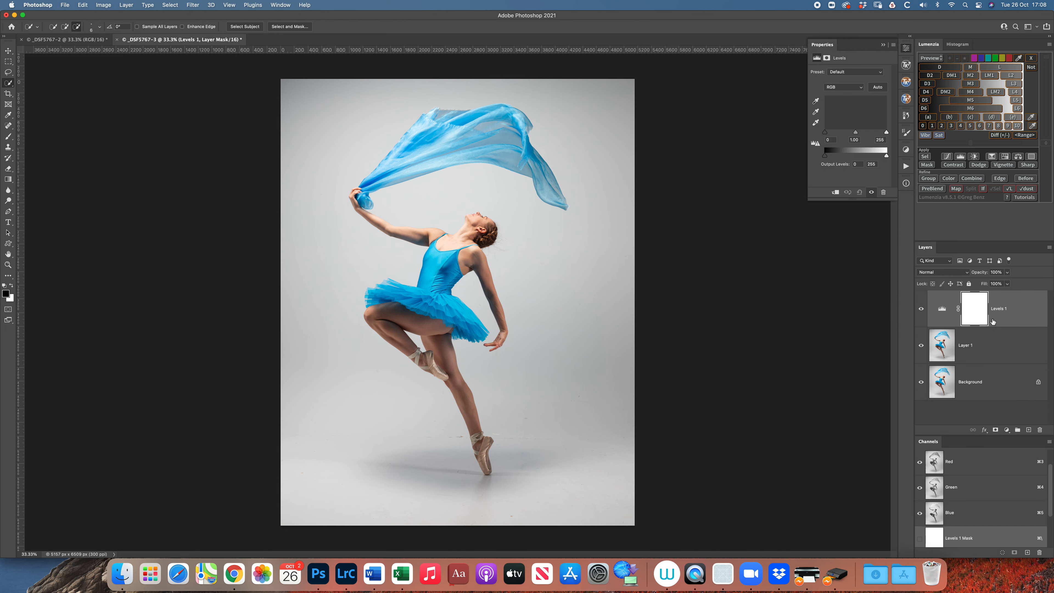
pyautogui.rightClick(1016, 311)
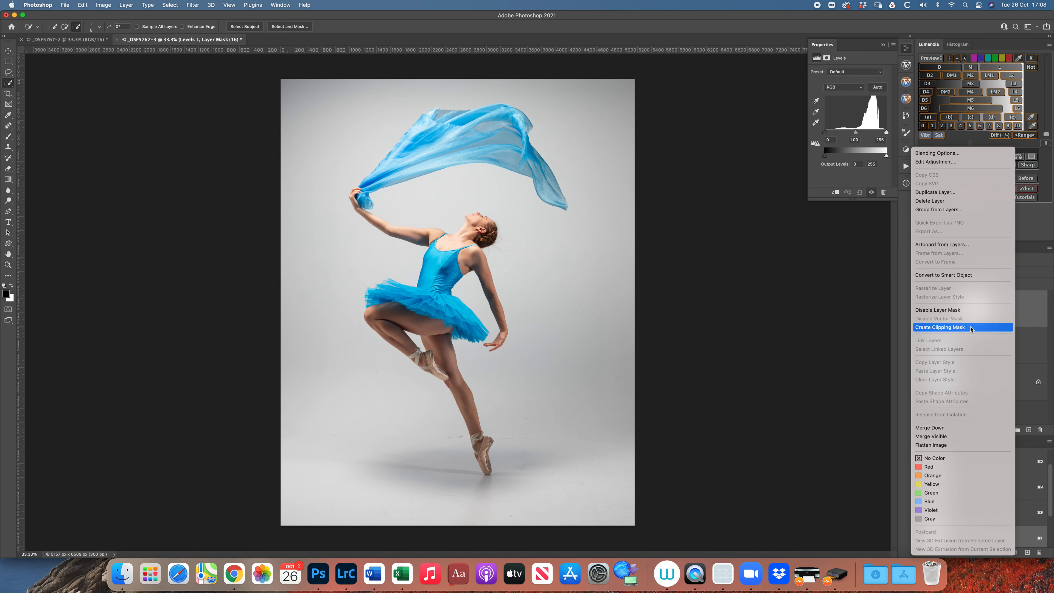
pyautogui.click(951, 327)
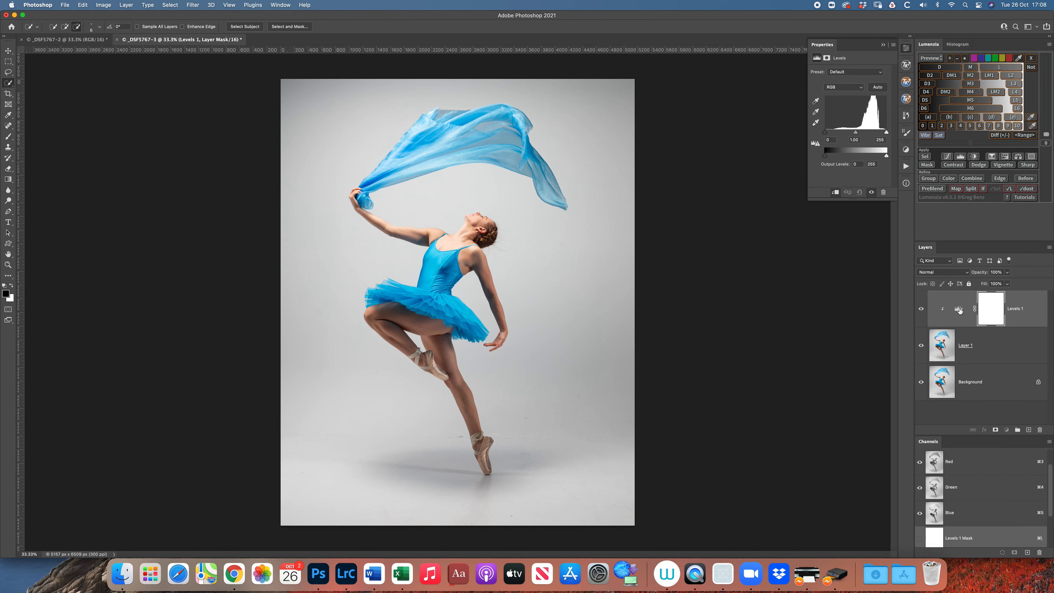
# Darken the image by setting the Levels adjustment's midtone input to 0.45
pyautogui.click(960, 310)
pyautogui.moveTo(855, 134); pyautogui.dragTo(871, 135)
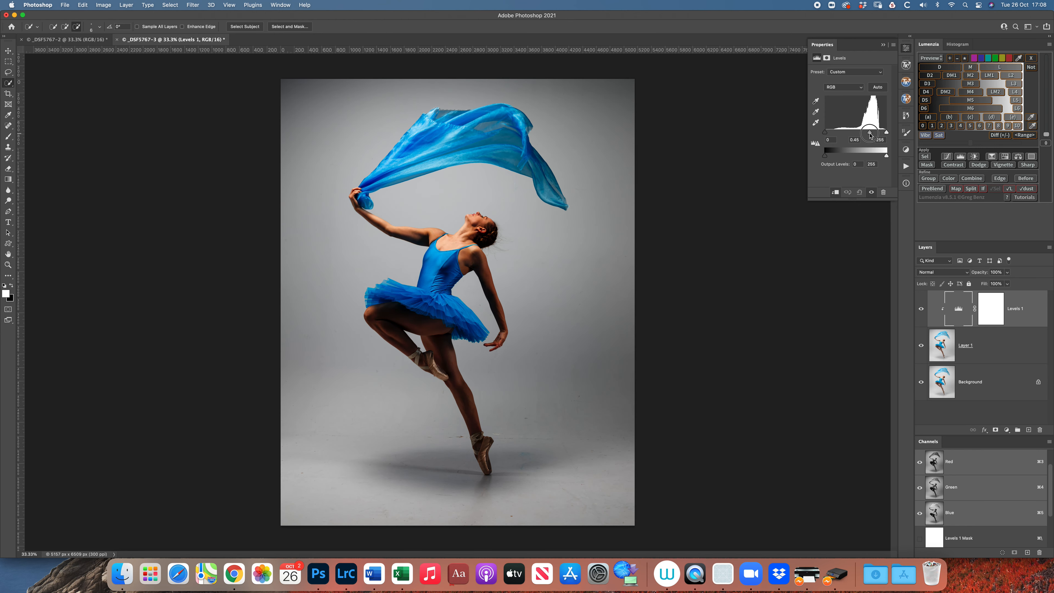
# Dodge the studio backdrop on Layer 1 to white with a 1400 px brush, Highlights range and 20% exposure
pyautogui.click(884, 46)
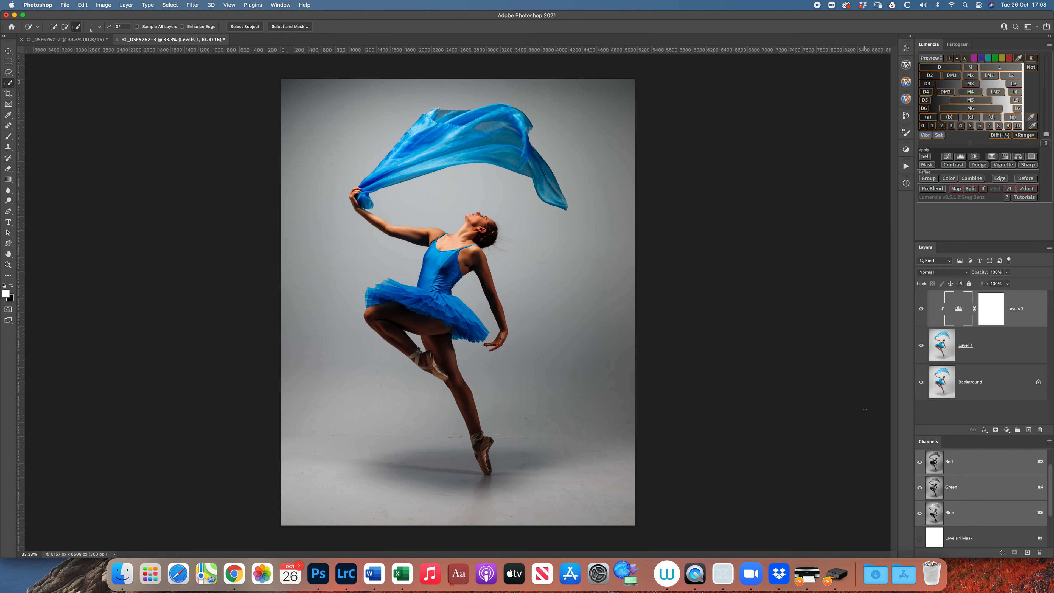
pyautogui.click(945, 348)
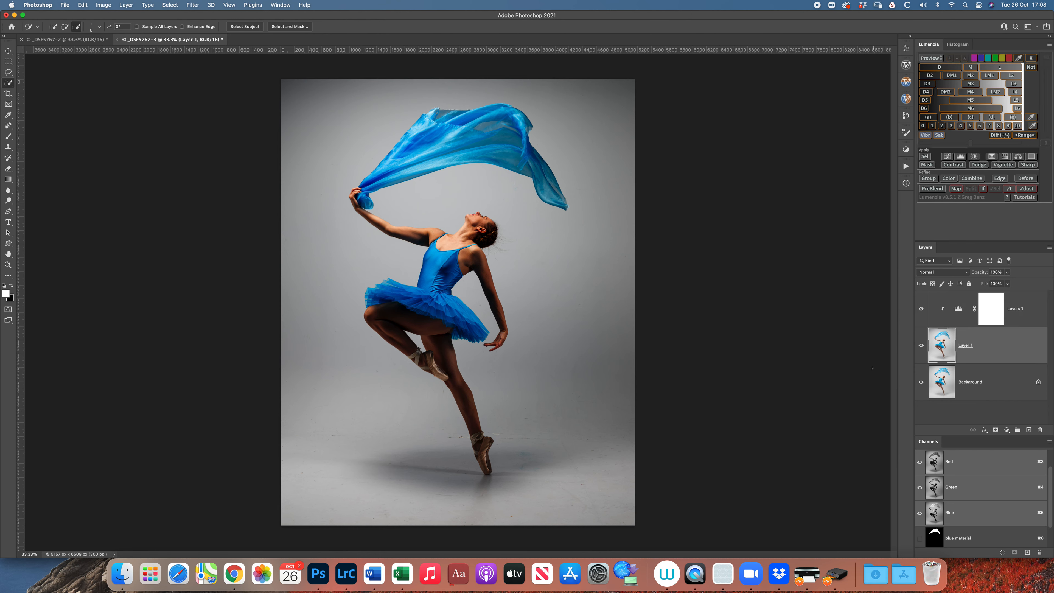
pyautogui.click(9, 201)
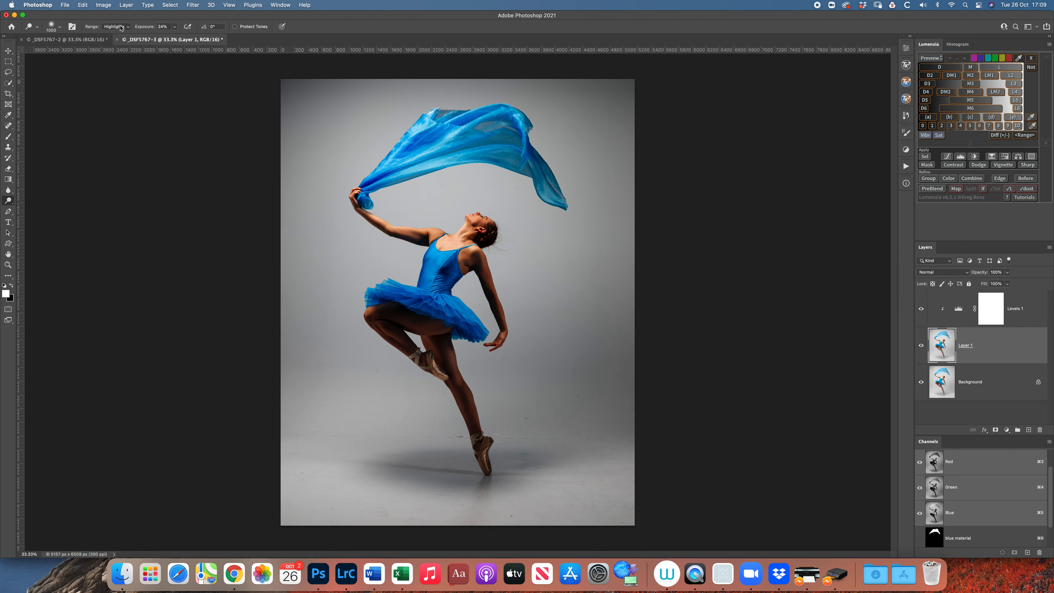
pyautogui.press('2')
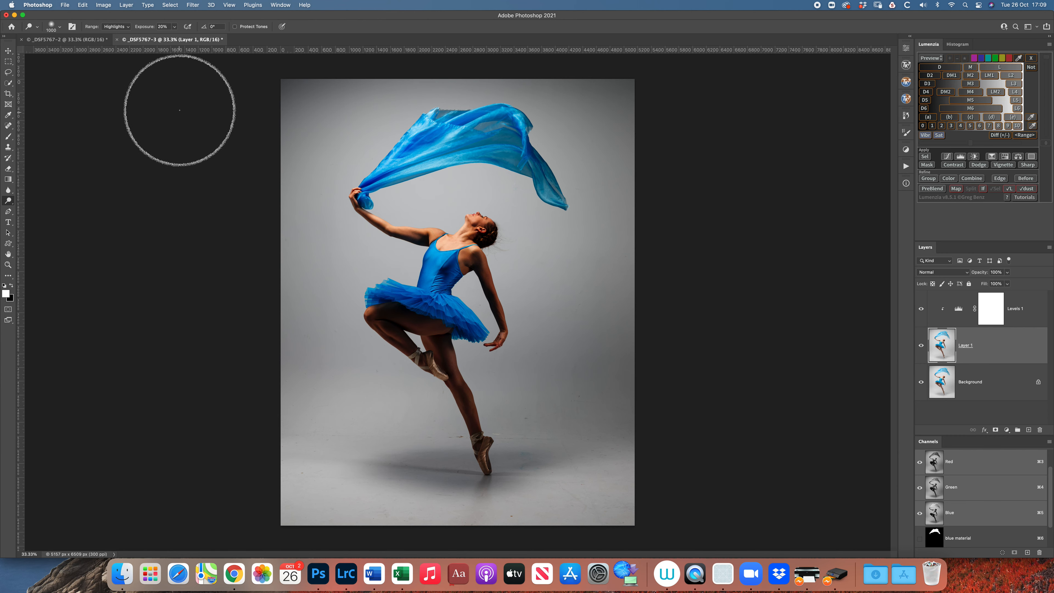
pyautogui.press(']')
pyautogui.press(']')
pyautogui.press(']')
pyautogui.press(']')
pyautogui.moveTo(270, 130)
pyautogui.mouseDown()
pyautogui.moveTo(252, 135)
pyautogui.moveTo(261, 90)
pyautogui.moveTo(296, 66)
pyautogui.moveTo(190, 84)
pyautogui.moveTo(495, 113)
pyautogui.moveTo(695, 99)
pyautogui.moveTo(624, 158)
pyautogui.moveTo(347, 245)
pyautogui.moveTo(543, 165)
pyautogui.moveTo(417, 129)
pyautogui.moveTo(245, 231)
pyautogui.moveTo(335, 237)
pyautogui.moveTo(350, 348)
pyautogui.moveTo(419, 443)
pyautogui.moveTo(486, 362)
pyautogui.moveTo(295, 396)
pyautogui.moveTo(275, 282)
pyautogui.moveTo(377, 470)
pyautogui.moveTo(580, 507)
pyautogui.moveTo(602, 497)
pyautogui.moveTo(604, 405)
pyautogui.moveTo(526, 290)
pyautogui.moveTo(576, 275)
pyautogui.moveTo(494, 224)
pyautogui.moveTo(624, 212)
pyautogui.moveTo(598, 422)
pyautogui.moveTo(576, 478)
pyautogui.moveTo(640, 372)
pyautogui.moveTo(616, 152)
pyautogui.moveTo(459, 60)
pyautogui.moveTo(428, 106)
pyautogui.moveTo(396, 236)
pyautogui.moveTo(346, 284)
pyautogui.moveTo(459, 464)
pyautogui.mouseUp()
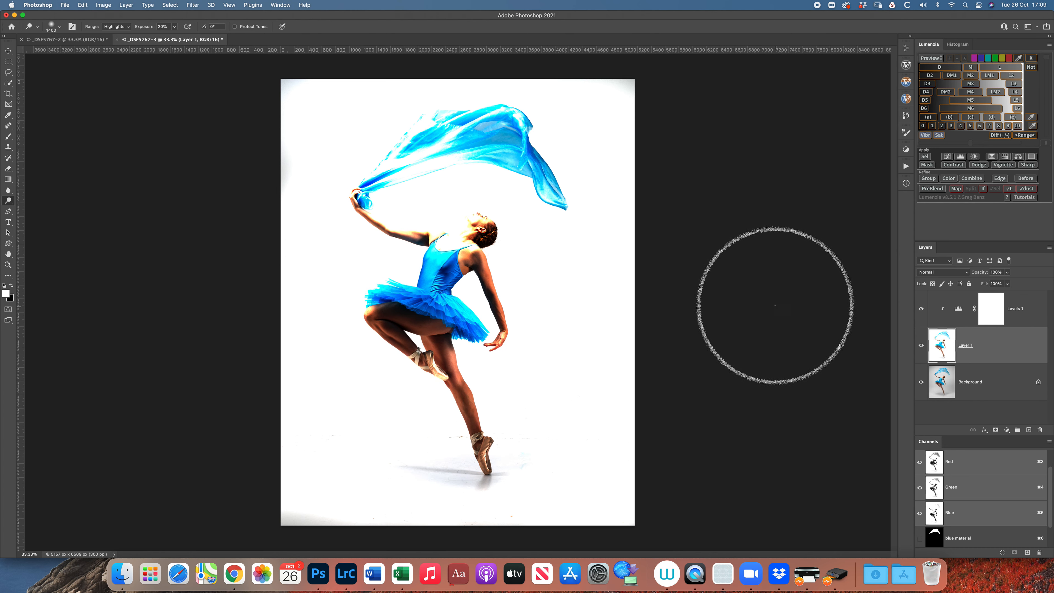
# Delete the Levels 1 adjustment layer and compare the dodged Layer 1 with the original by toggling its visibility
pyautogui.click(939, 306)
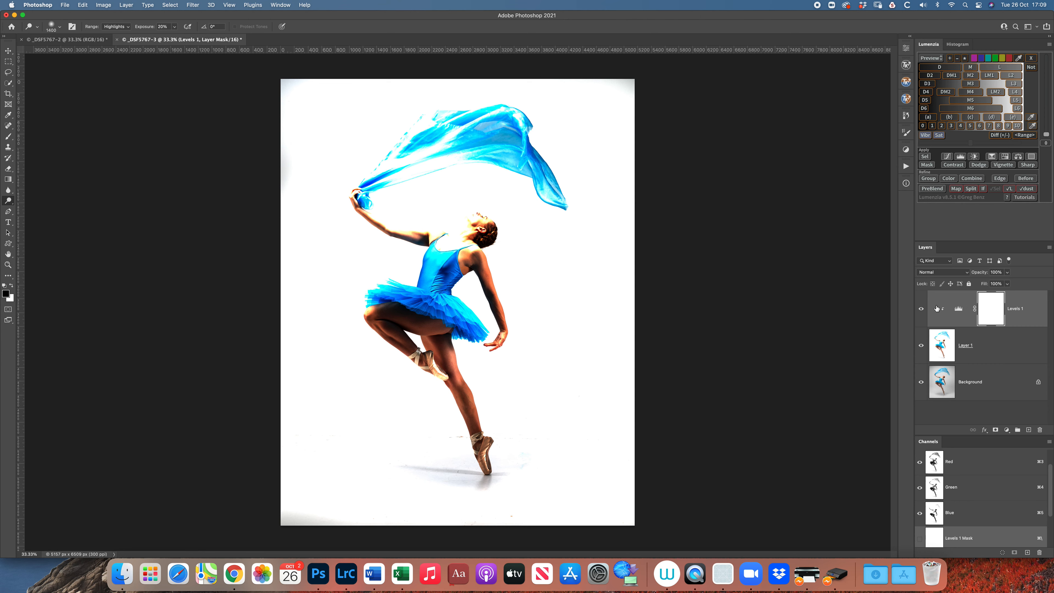
pyautogui.press('BackSpace')
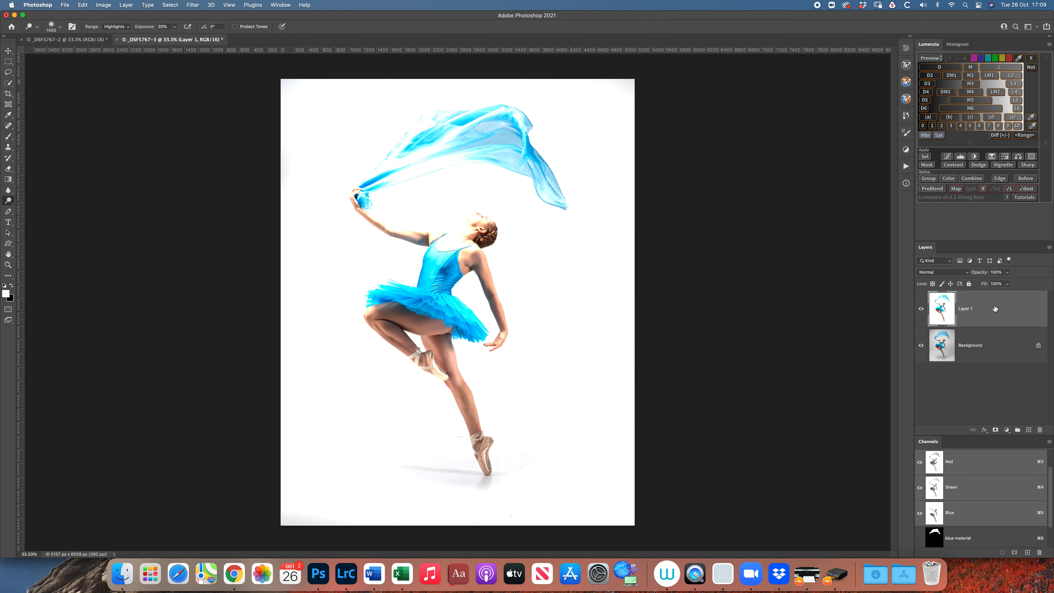
pyautogui.click(922, 310)
pyautogui.click(922, 310)
pyautogui.click(922, 310)
pyautogui.click(922, 310)
pyautogui.click(922, 309)
pyautogui.click(922, 310)
# Load the blue material channel plus the dancer channel as a combined selection and mask that area out of Layer 1
pyautogui.scroll(-1, 934, 533)
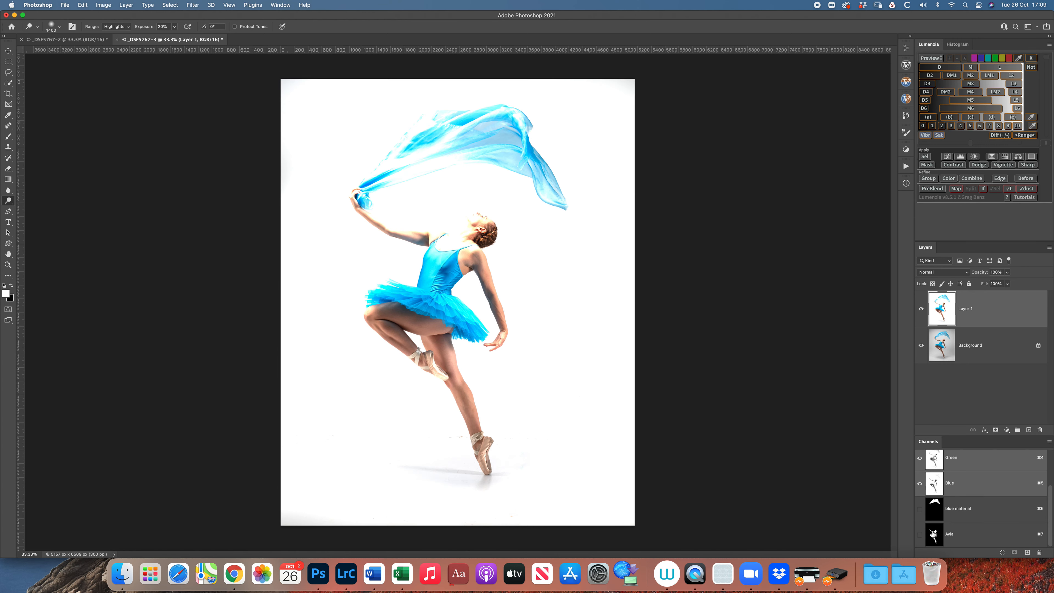
pyautogui.keyDown('super'); pyautogui.click(933, 512); pyautogui.keyUp('super')
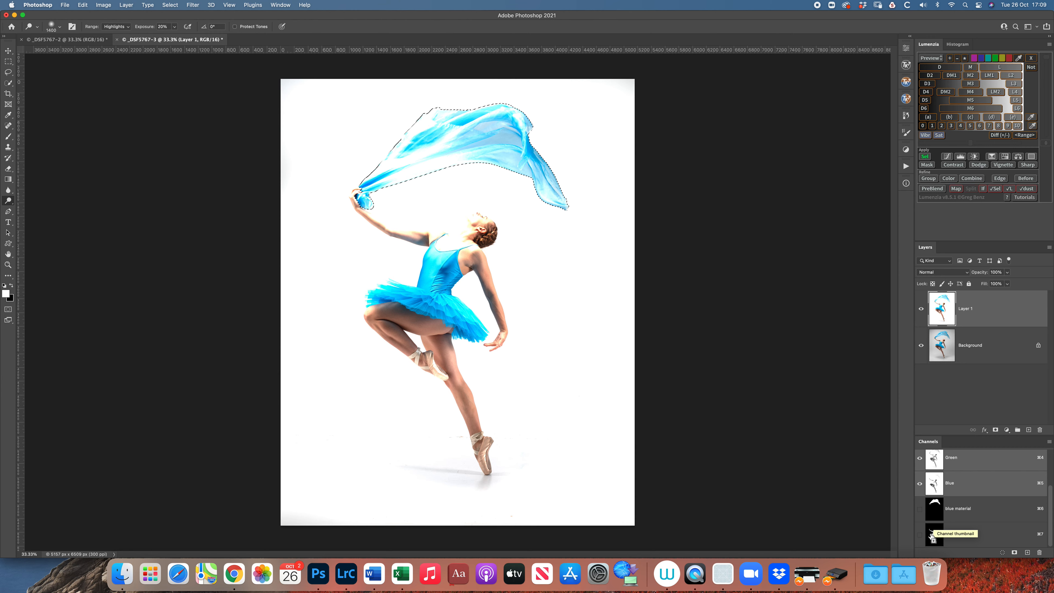
pyautogui.keyDown('shift'); pyautogui.keyDown('super'); pyautogui.click(933, 536); pyautogui.keyUp('super'); pyautogui.keyUp('shift')
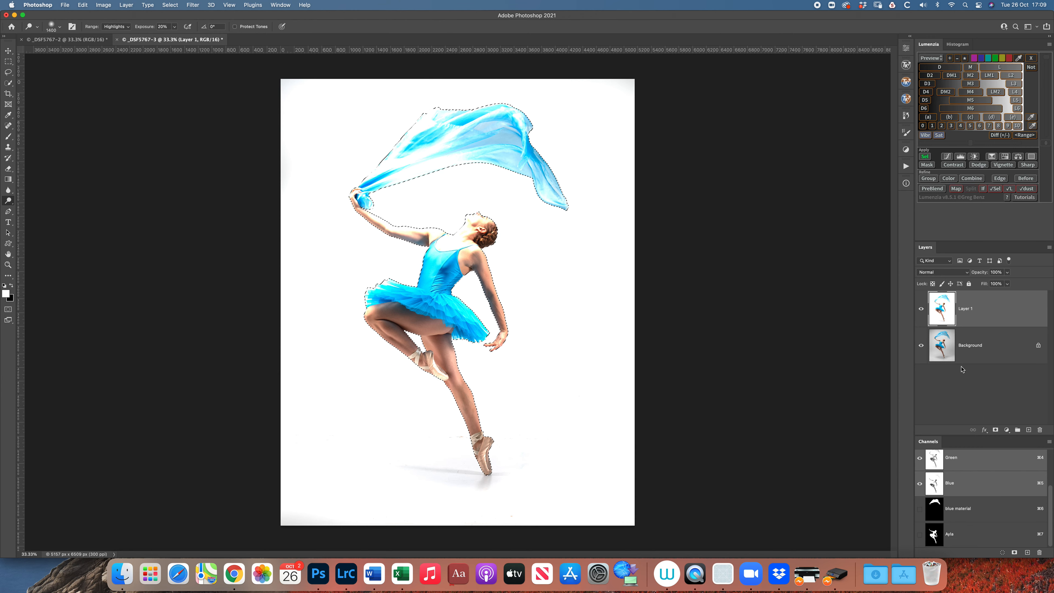
pyautogui.click(995, 431)
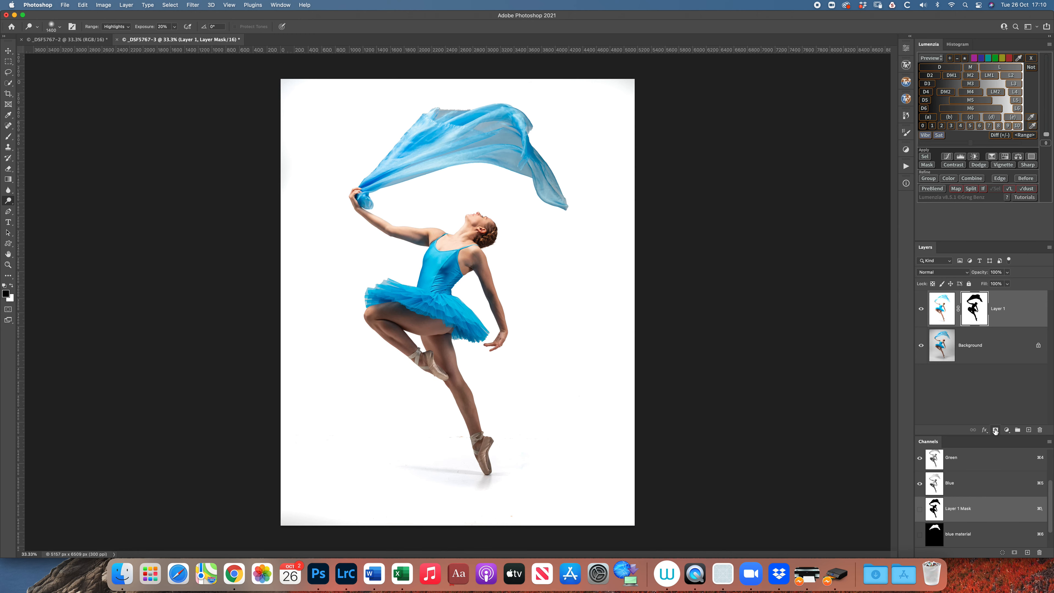
# Target Layer 1's image instead of its mask and check the masked backdrop brightening against the original photo
pyautogui.click(952, 312)
pyautogui.click(921, 312)
pyautogui.click(921, 311)
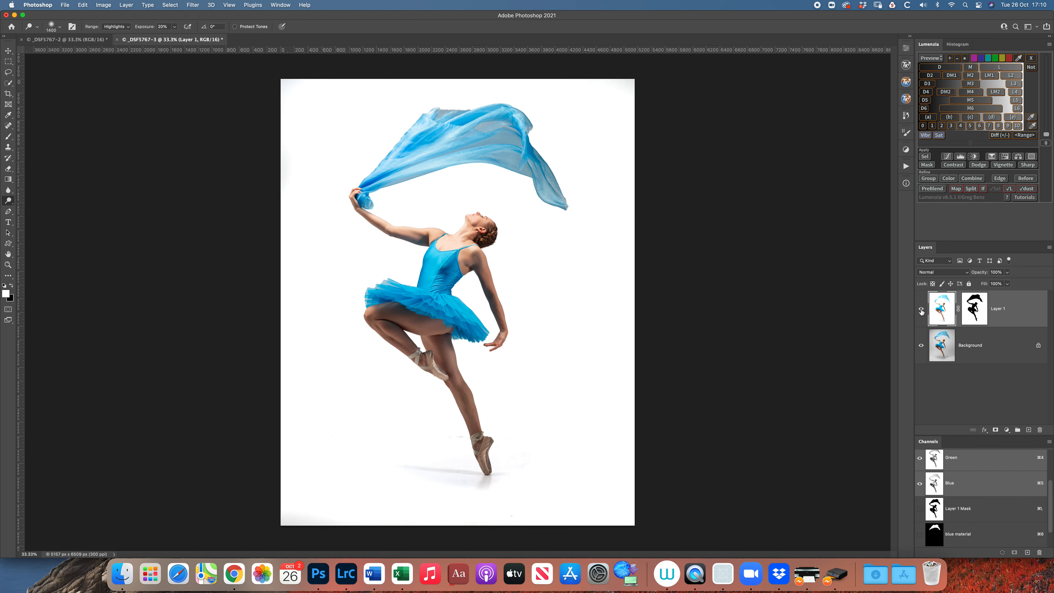
pyautogui.click(921, 311)
pyautogui.click(921, 312)
# Show the Info panel and reduce the Dodge brush size to 100 px for reading the backdrop's colour values
pyautogui.click(282, 5)
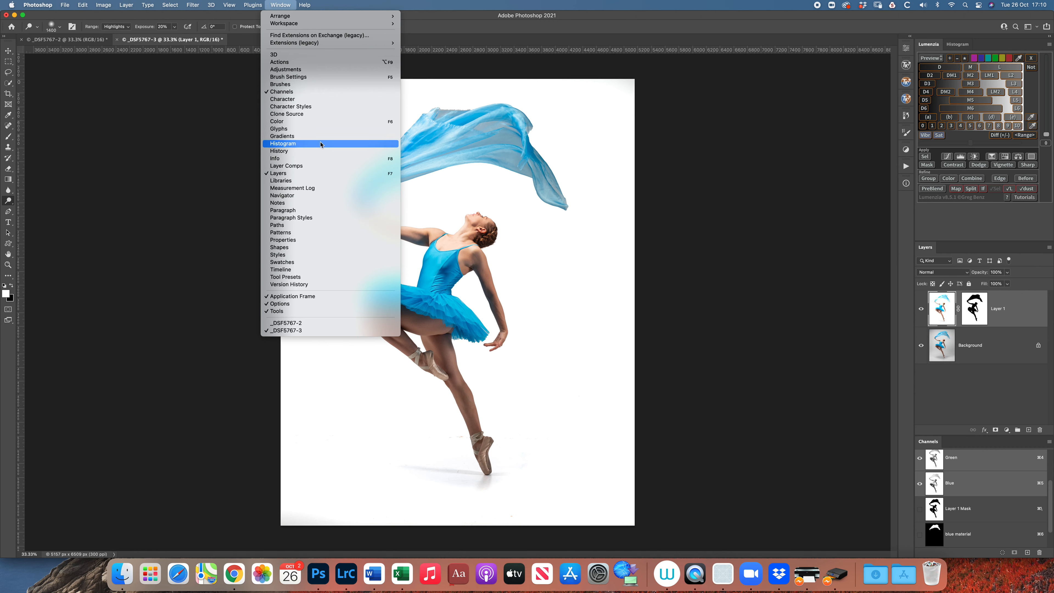
pyautogui.click(318, 159)
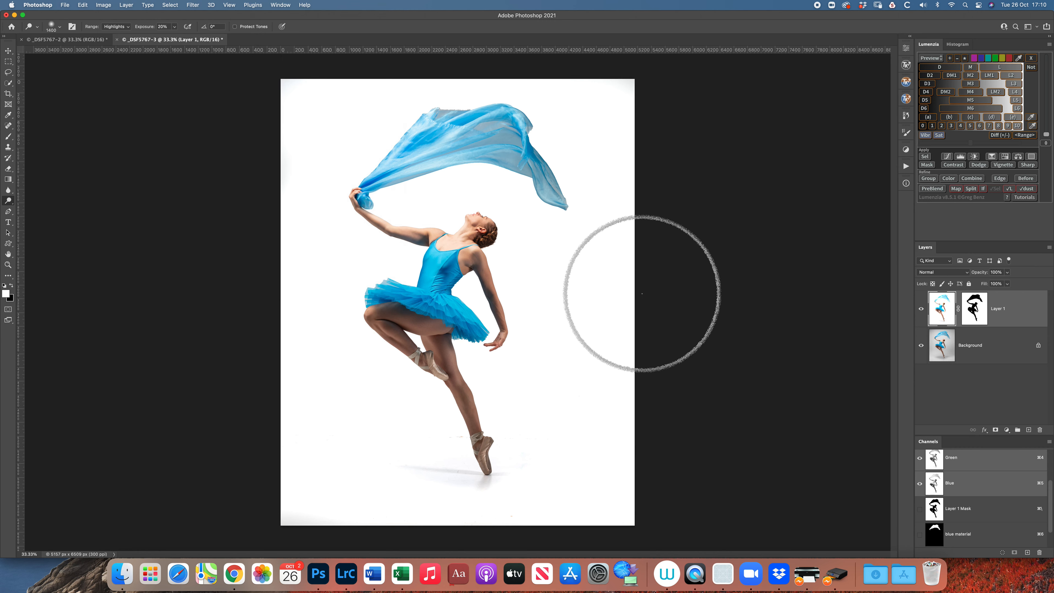
pyautogui.press('[')
pyautogui.press('[')
pyautogui.press('[')
pyautogui.press('[')
pyautogui.press('[')
pyautogui.press('[')
pyautogui.press('[')
pyautogui.press('[')
pyautogui.press('[')
pyautogui.press('[')
pyautogui.press('[')
pyautogui.press('[')
pyautogui.press('[')
pyautogui.press('[')
pyautogui.press('[')
pyautogui.press('[')
pyautogui.press('[')
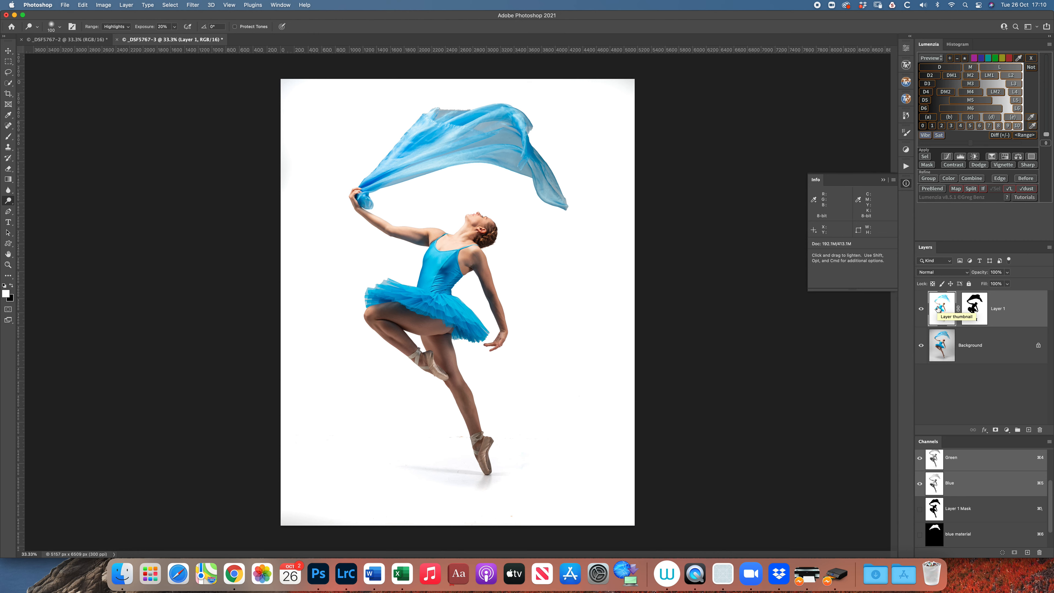
# Switch to the Move tool and lower Layer 1's opacity to 80%, 50% and finally 40%, comparing with the original
pyautogui.press('v')
pyautogui.press('8')
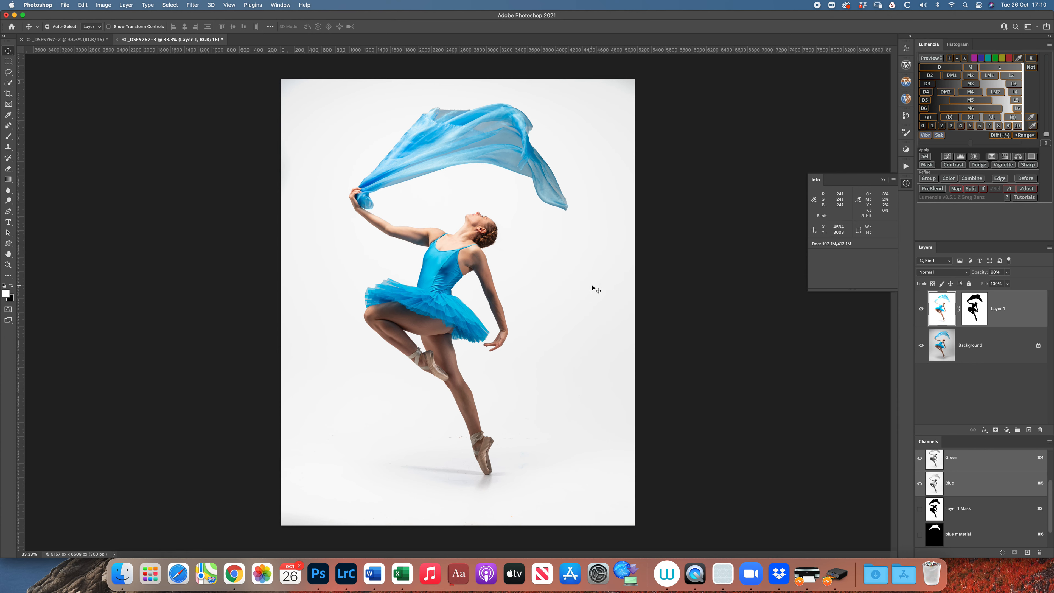
pyautogui.press('5')
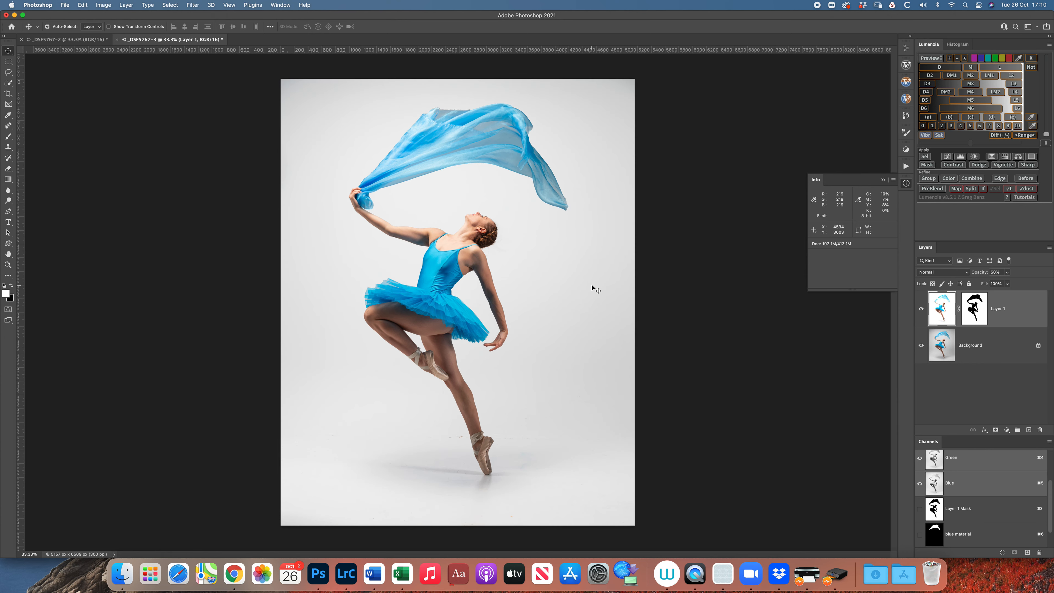
pyautogui.click(921, 308)
pyautogui.click(922, 309)
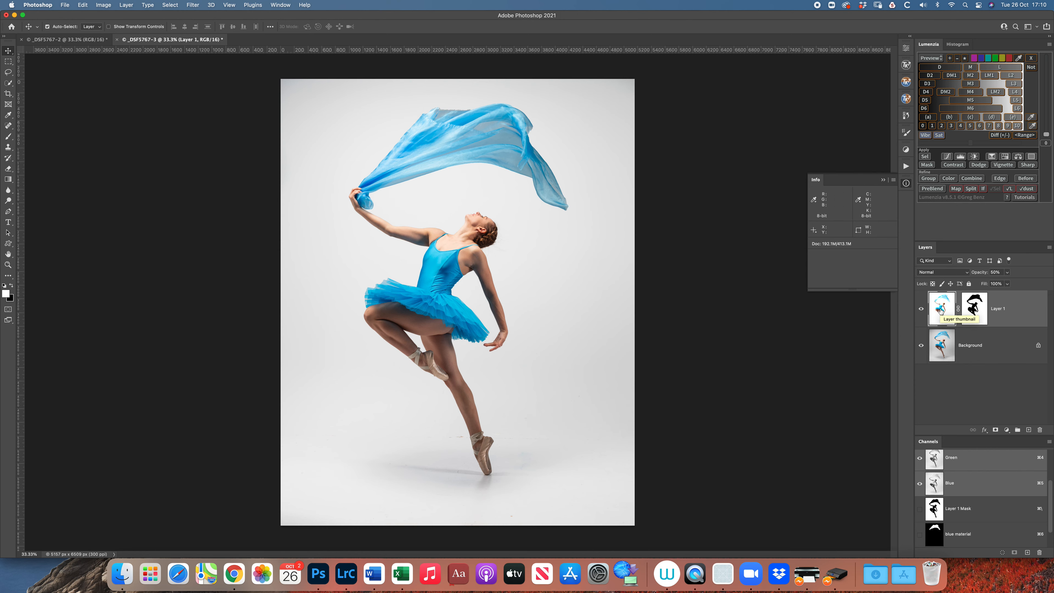
pyautogui.press('4')
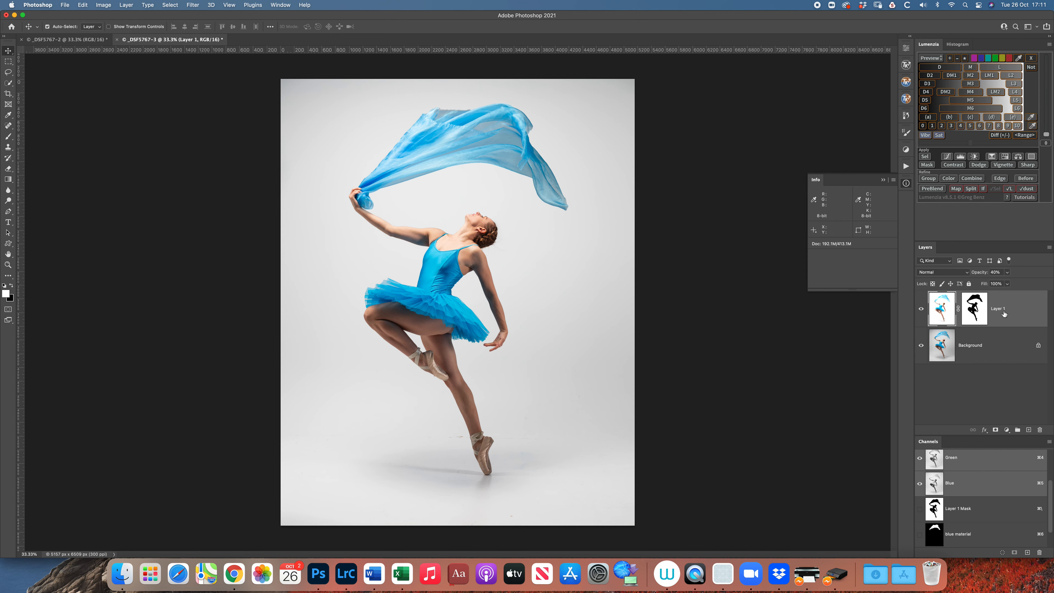
# Toggle Layer 1's visibility repeatedly to judge the backdrop brightening at 40% opacity
pyautogui.click(922, 311)
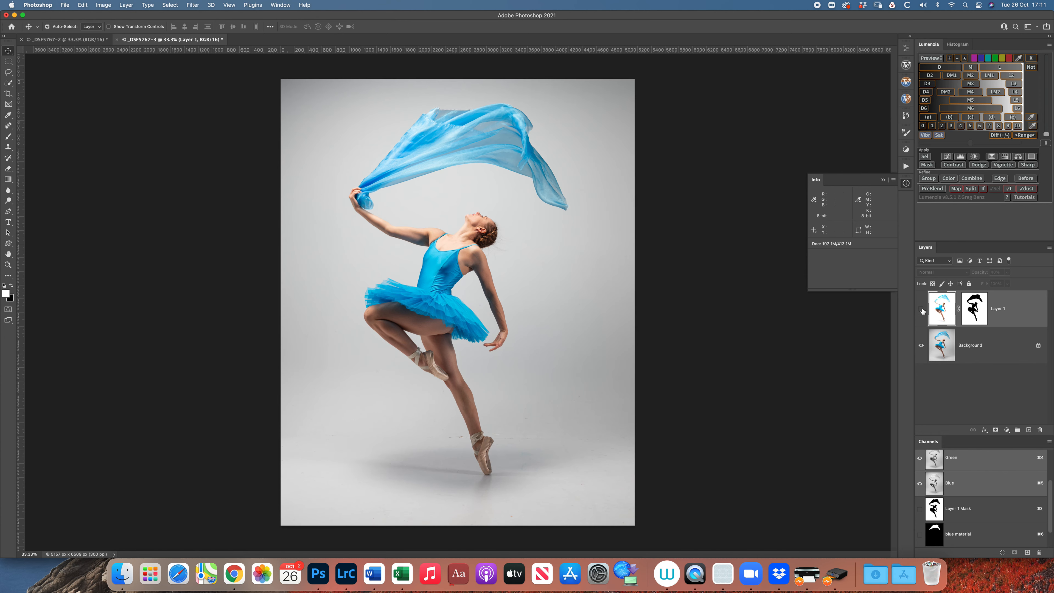
pyautogui.click(921, 310)
pyautogui.click(922, 311)
pyautogui.click(922, 310)
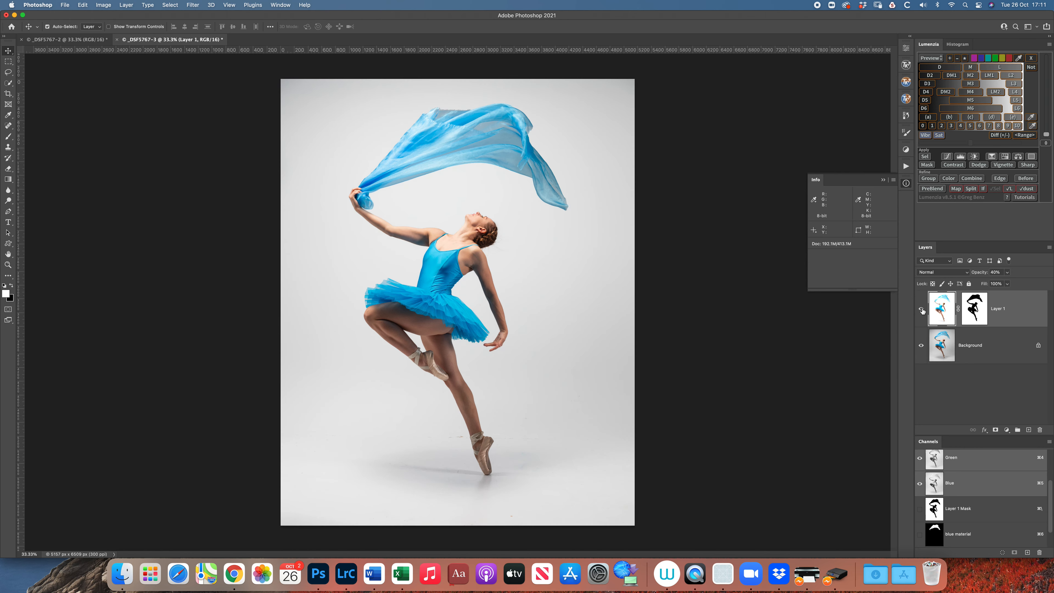
pyautogui.click(922, 310)
# Examine the mask edges at 200% around the tutu, hair, raised arm, hand and flying blue fabric
pyautogui.press('super+plus')
pyautogui.press('super+plus')
pyautogui.press('super+plus')
pyautogui.press('super+plus')
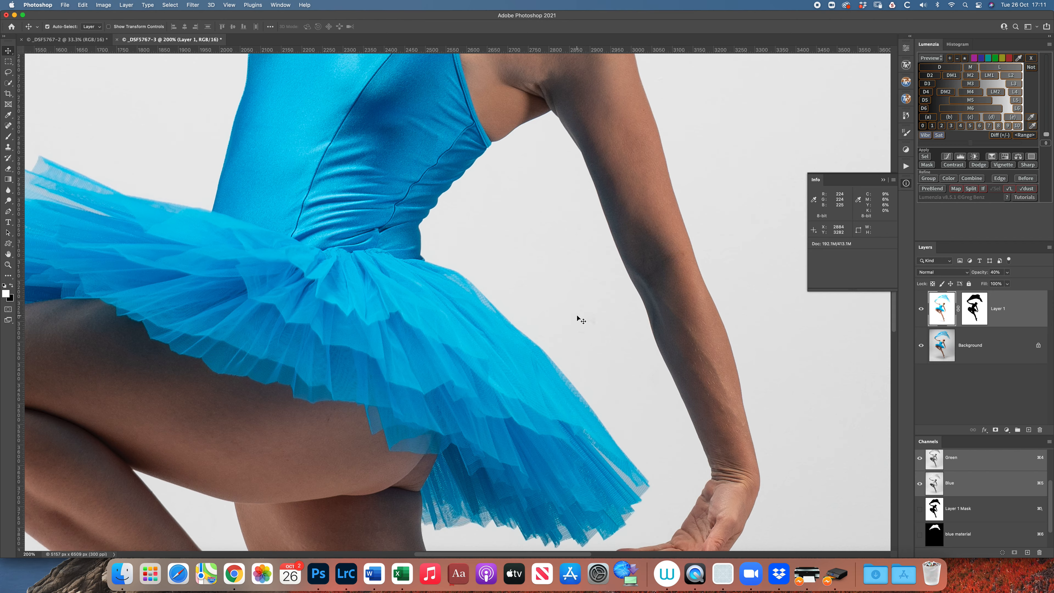
pyautogui.scroll(15, 577, 319)
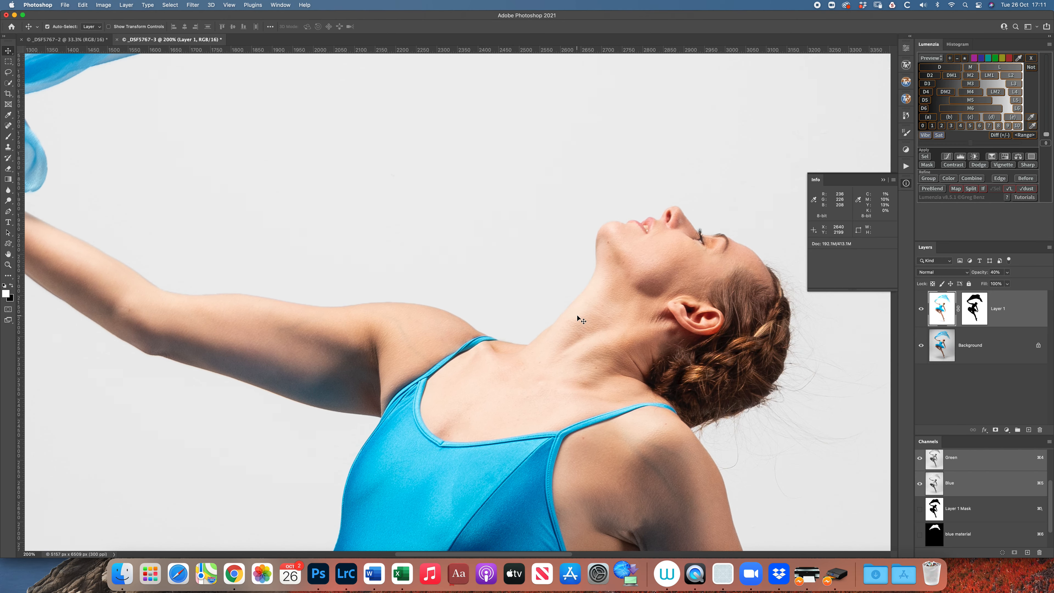
pyautogui.hscroll(-12, 577, 319)
pyautogui.scroll(8, 578, 319)
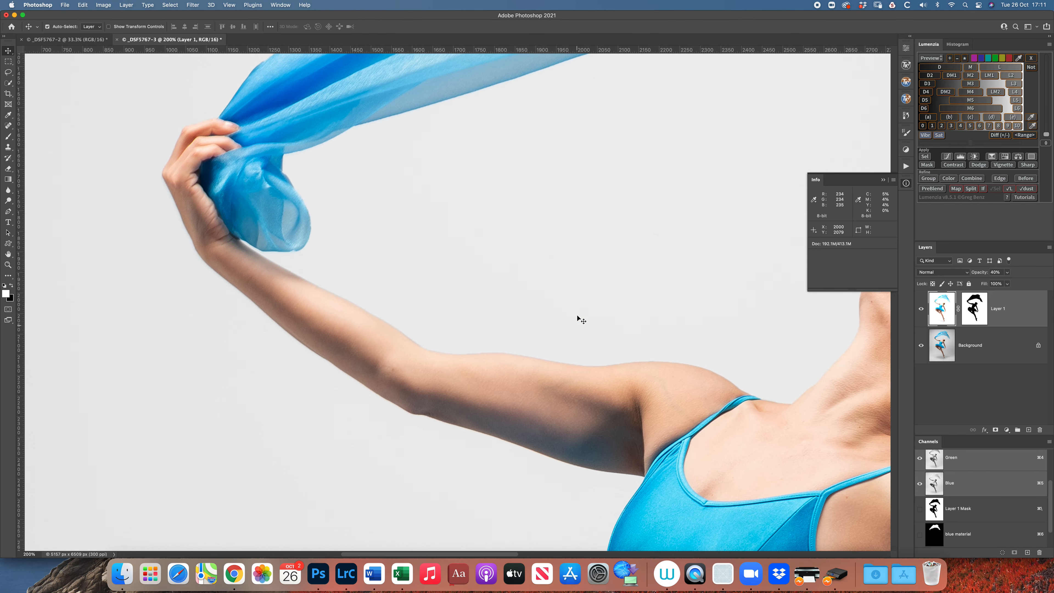
pyautogui.hscroll(6, 577, 319)
pyautogui.hscroll(10, 577, 319)
pyautogui.scroll(5, 578, 319)
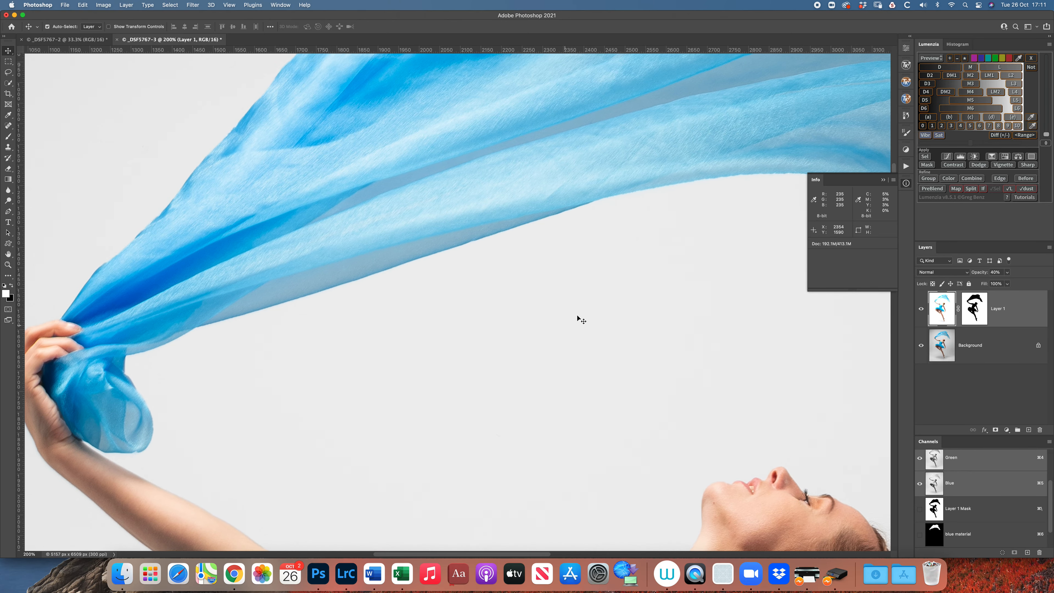
pyautogui.hscroll(-5, 578, 315)
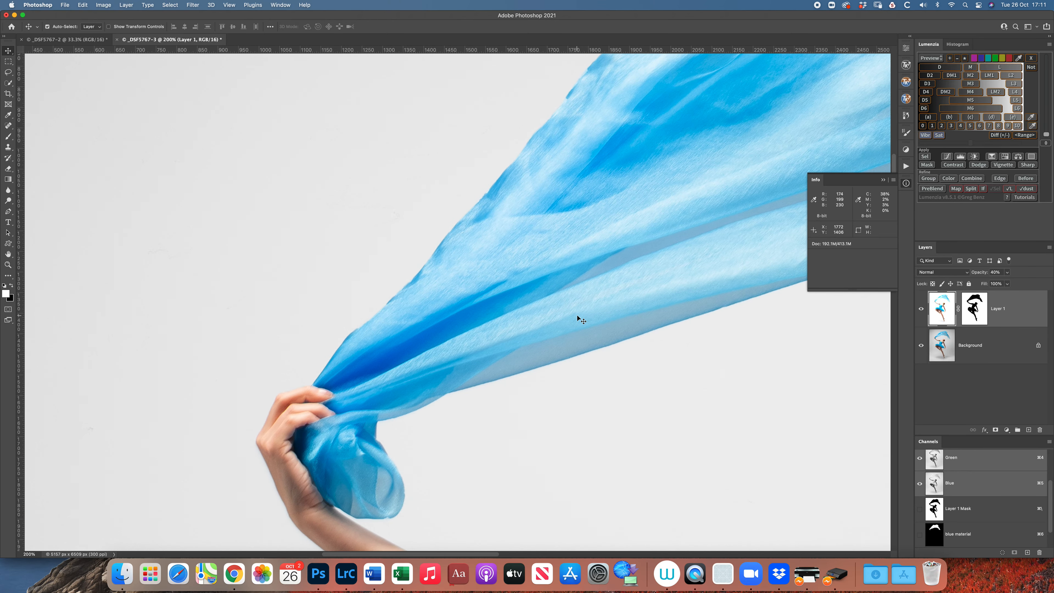
pyautogui.hscroll(15, 578, 316)
pyautogui.scroll(5, 578, 316)
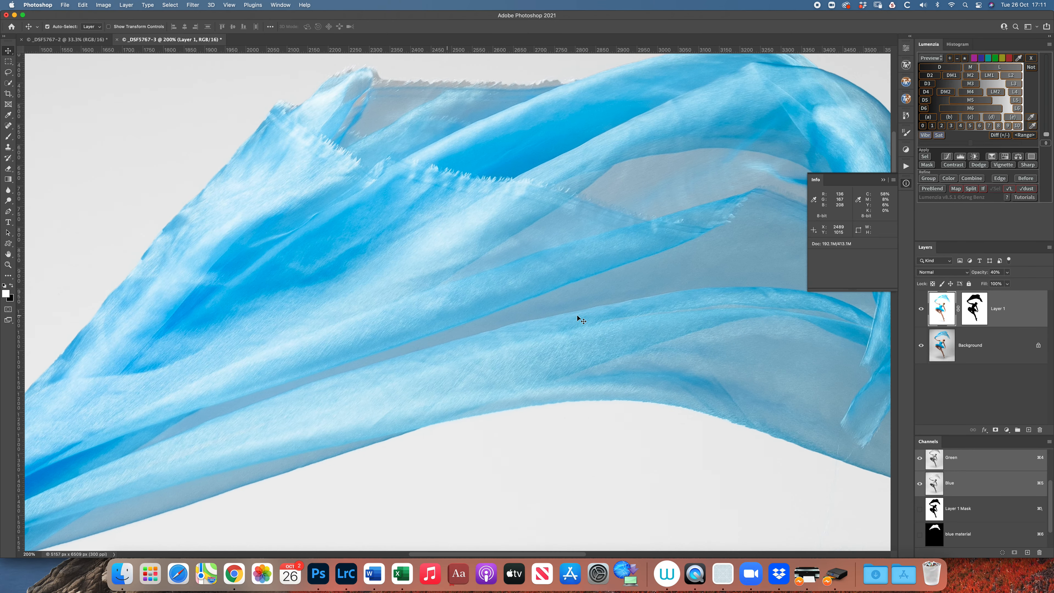
pyautogui.scroll(6, 577, 314)
pyautogui.hscroll(-2, 578, 314)
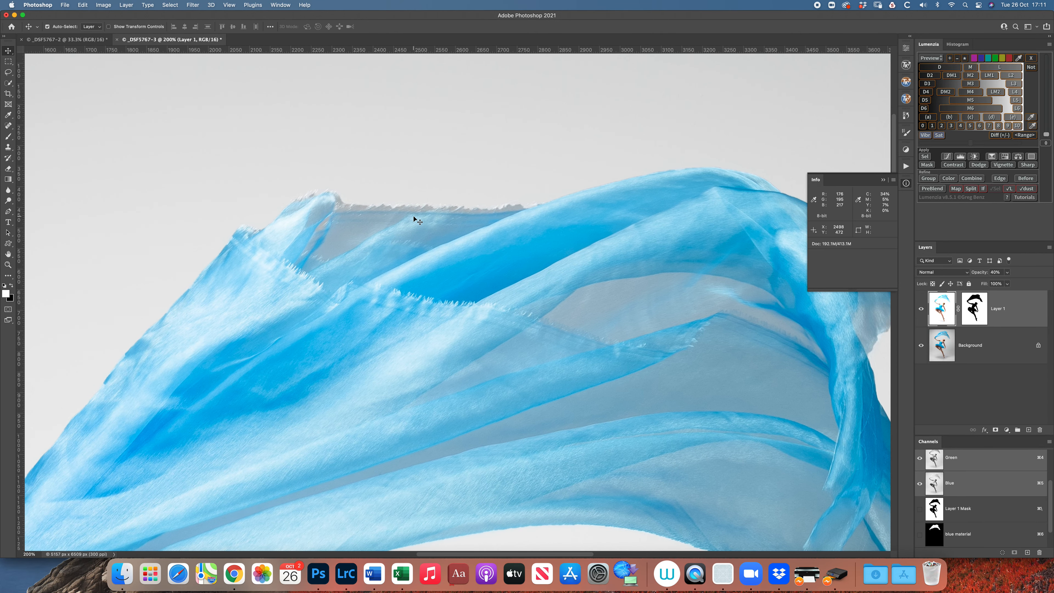
# Compare the fabric's frayed upper edge with and without Layer 1, and inspect the fabric's trailing end
pyautogui.click(920, 308)
pyautogui.click(920, 309)
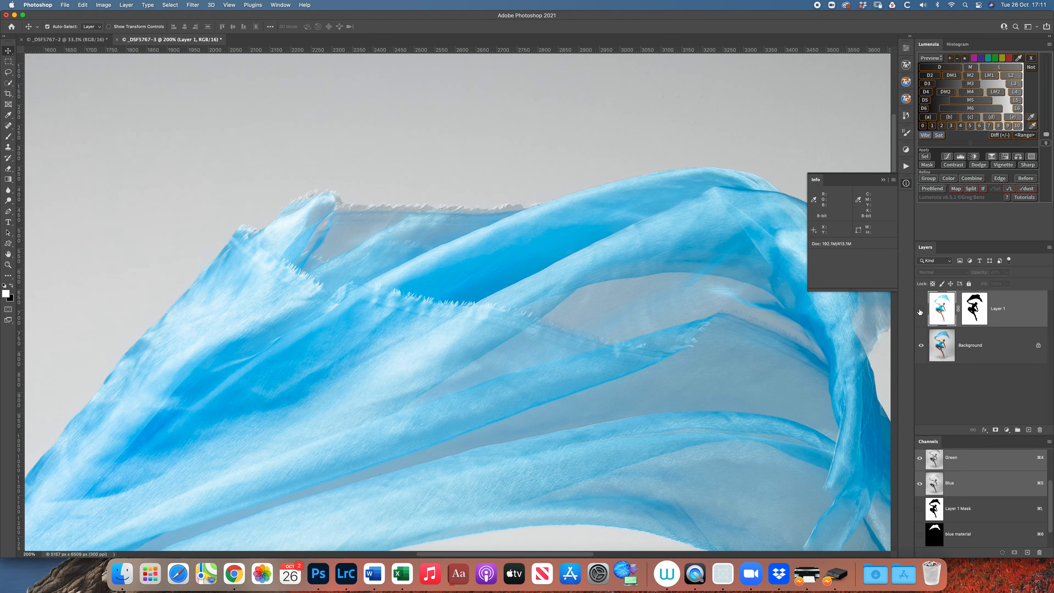
pyautogui.click(920, 309)
pyautogui.click(921, 309)
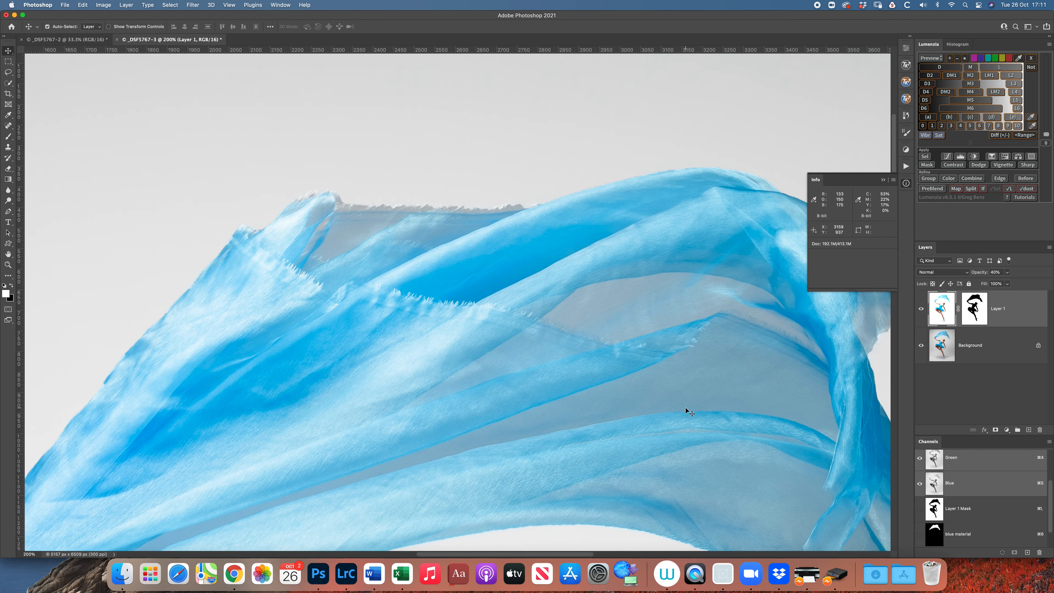
pyautogui.scroll(-5, 686, 408)
pyautogui.hscroll(9, 686, 408)
pyautogui.scroll(-15, 686, 407)
pyautogui.hscroll(9, 686, 407)
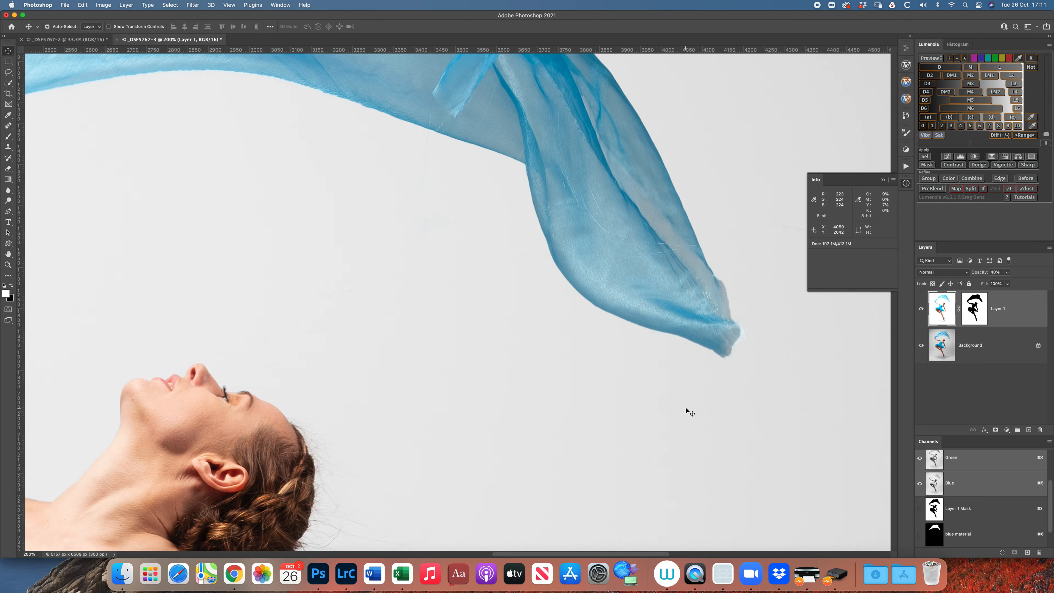
# View the whole image at 25% and compare it with and without the brightened backdrop layer
pyautogui.press('super+0')
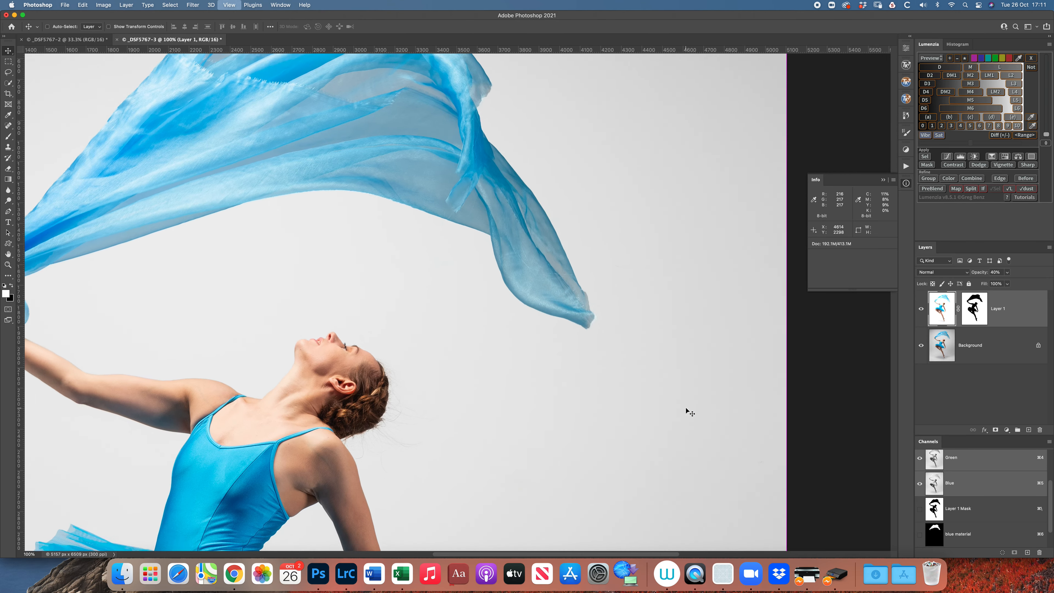
pyautogui.press('super+minus')
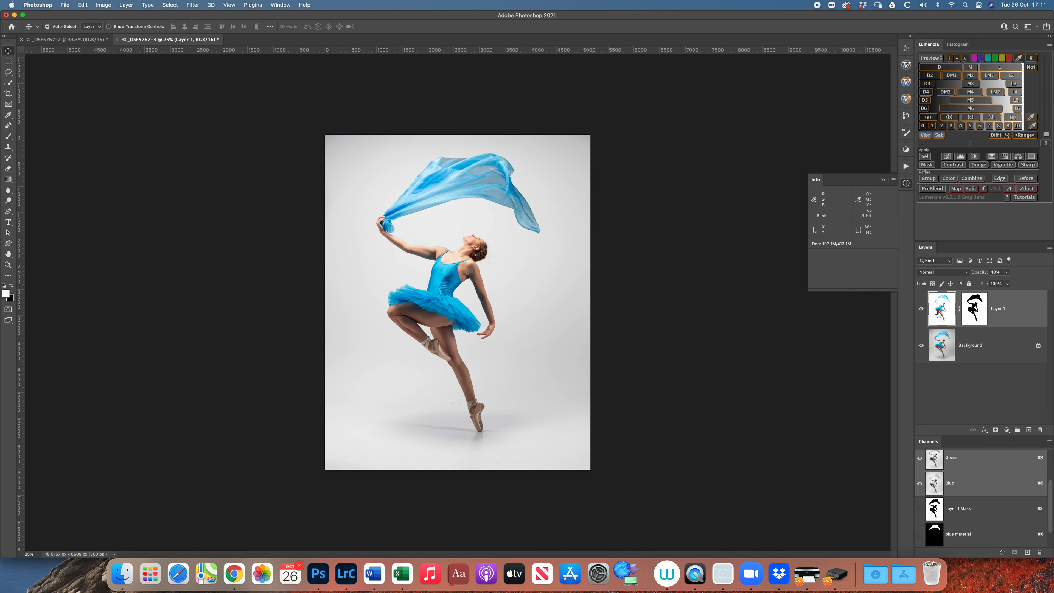
pyautogui.click(921, 309)
pyautogui.click(921, 309)
pyautogui.click(921, 310)
pyautogui.click(921, 310)
# Set Layer 1's opacity to 20% and compare the subtler backdrop brightening with the original
pyautogui.press('2')
pyautogui.press('4')
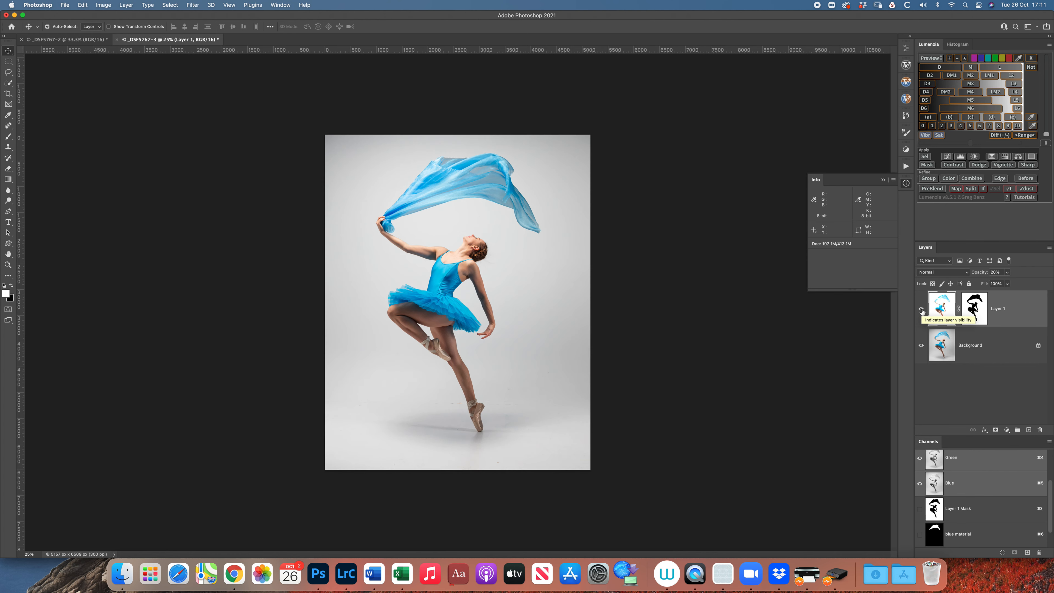
pyautogui.click(923, 309)
pyautogui.click(923, 309)
pyautogui.click(923, 310)
pyautogui.click(923, 310)
pyautogui.click(922, 310)
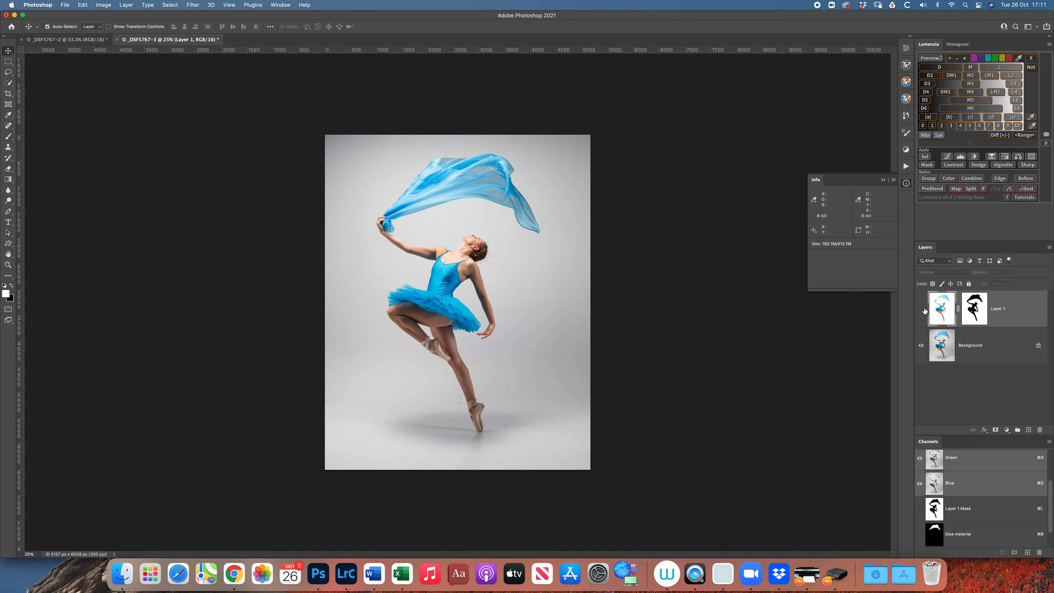
# Compare the backdrop brightening with and without Layer 1
pyautogui.click(922, 309)
pyautogui.click(922, 309)
pyautogui.click(923, 309)
pyautogui.click(922, 310)
pyautogui.click(922, 310)
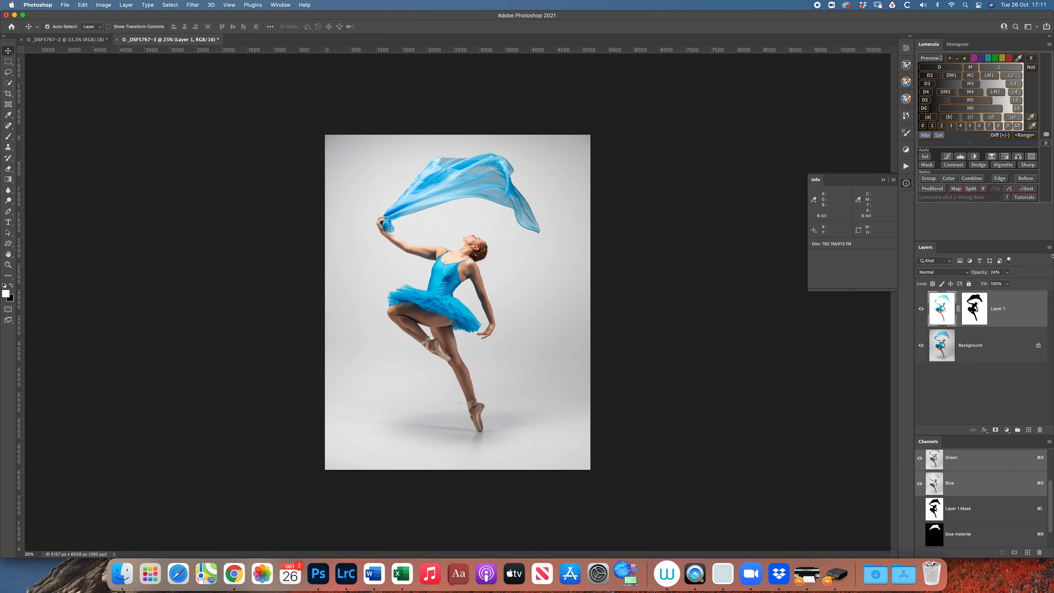
pyautogui.click(1050, 248)
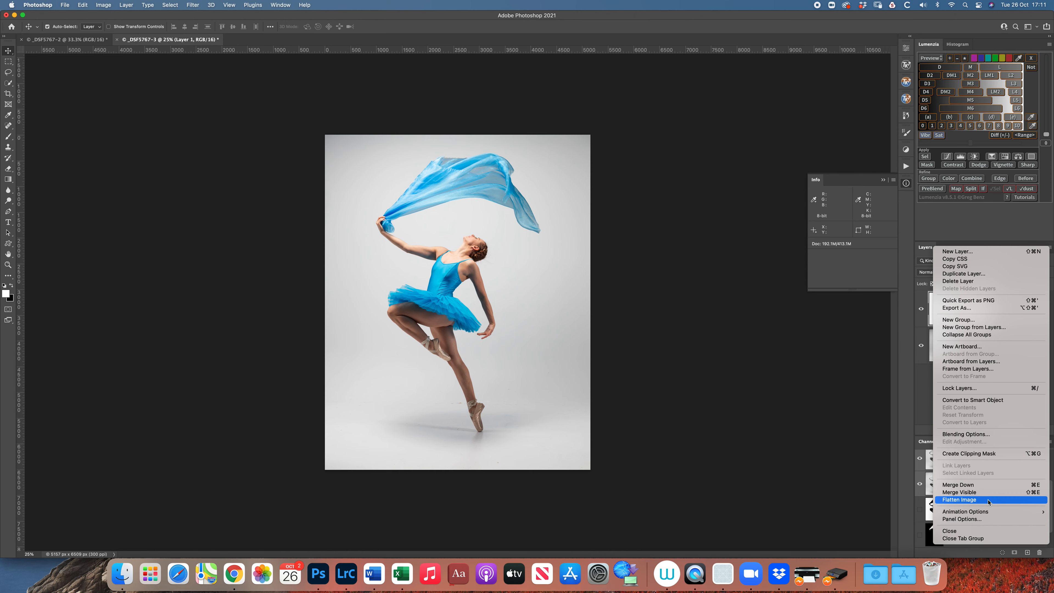
pyautogui.click(809, 399)
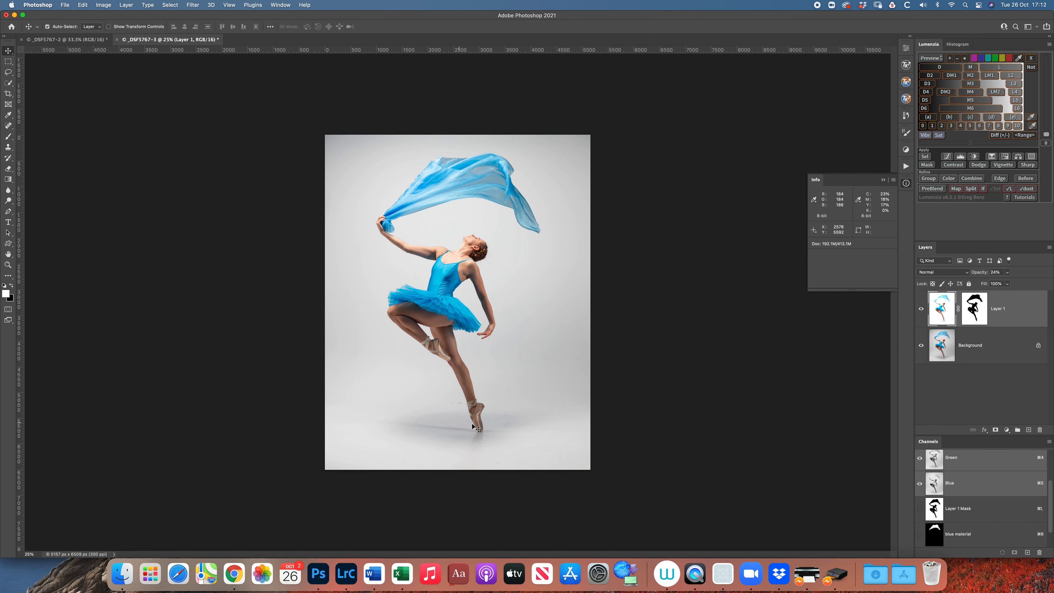
# Activate the Dodge tool with its Highlights range and enlarge the brush to 1100 px
pyautogui.click(8, 191)
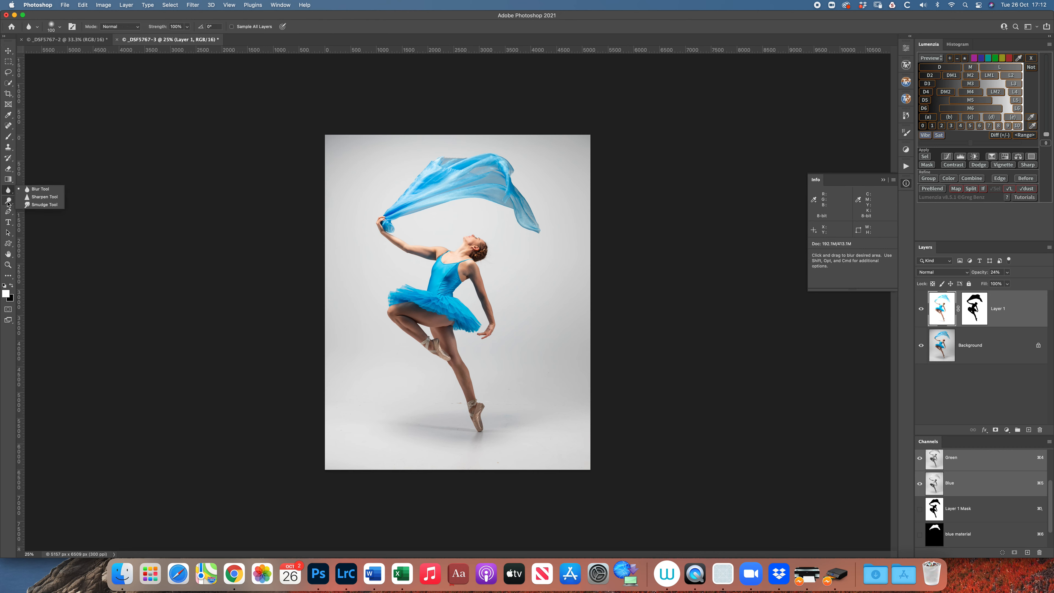
pyautogui.click(8, 203)
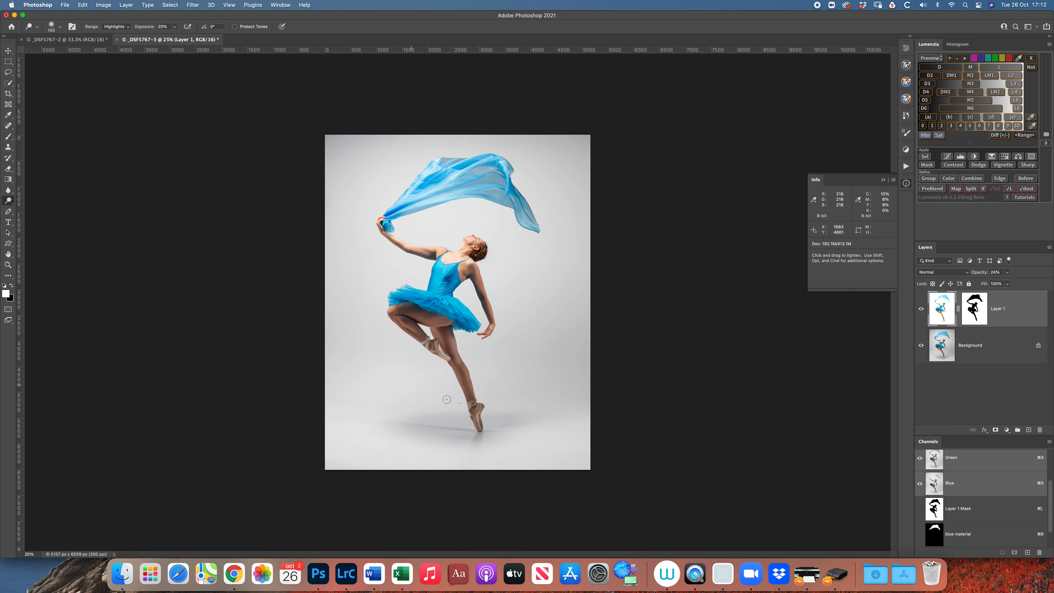
pyautogui.press(']')
pyautogui.press(']')
pyautogui.press(']')
pyautogui.press(']')
pyautogui.press(']')
pyautogui.press(']')
pyautogui.press(']')
pyautogui.press(']')
pyautogui.press(']')
pyautogui.press(']')
pyautogui.press(']')
pyautogui.press(']')
pyautogui.press(']')
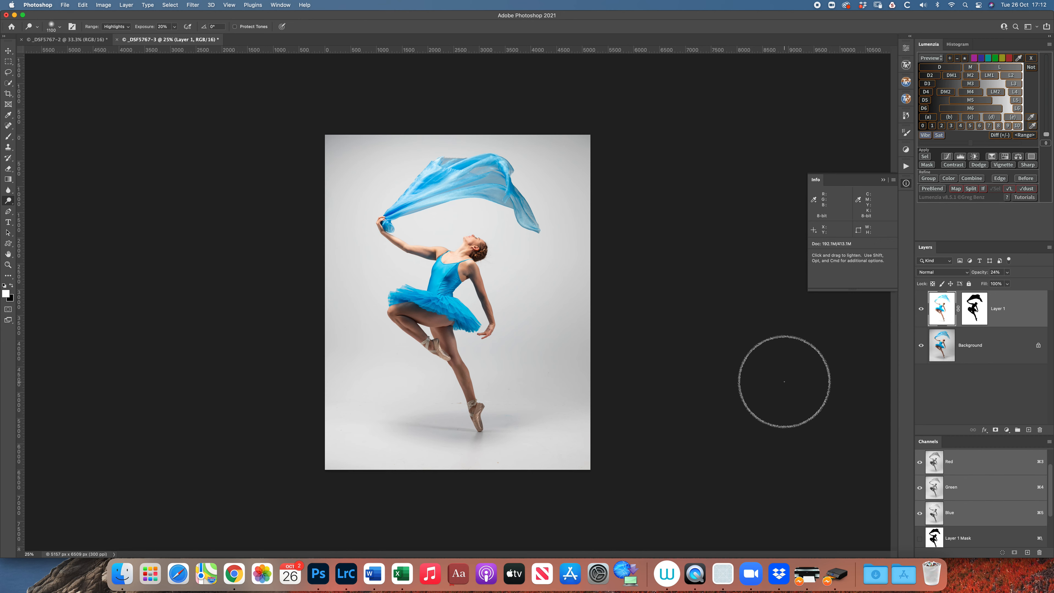
# Compare the image with and without Layer 1, and inspect the layer's mask on its own
pyautogui.click(921, 310)
pyautogui.click(921, 310)
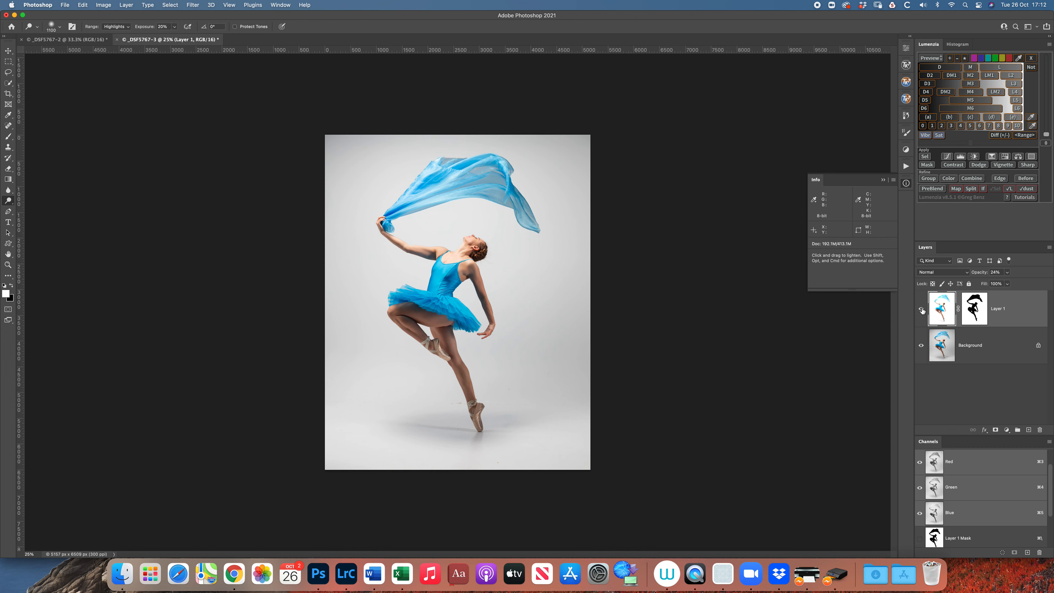
pyautogui.keyDown('alt'); pyautogui.click(978, 315); pyautogui.keyUp('alt')
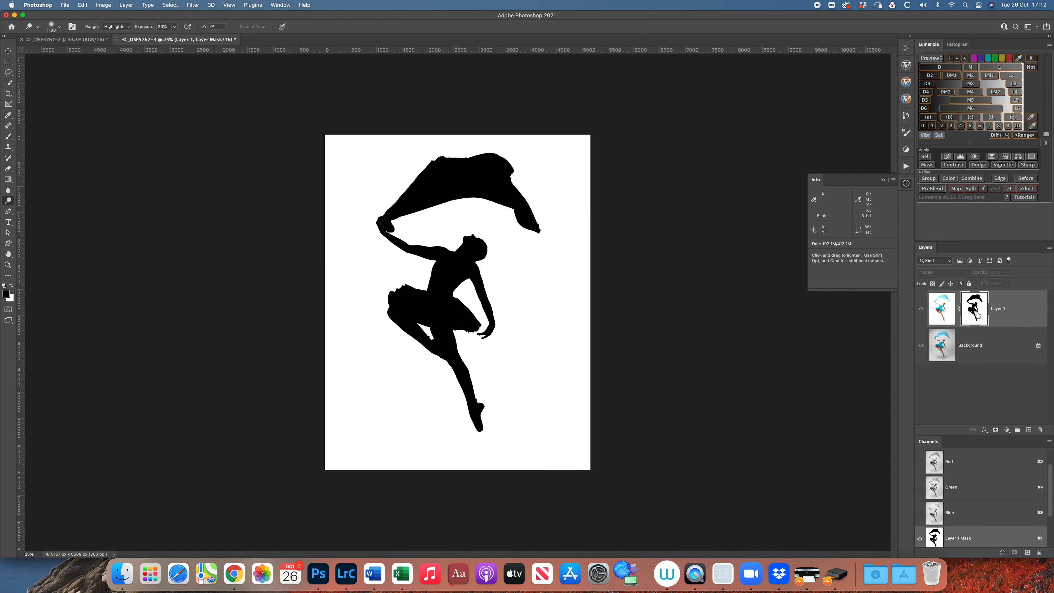
pyautogui.keyDown('alt'); pyautogui.click(978, 315); pyautogui.keyUp('alt')
pyautogui.click(946, 316)
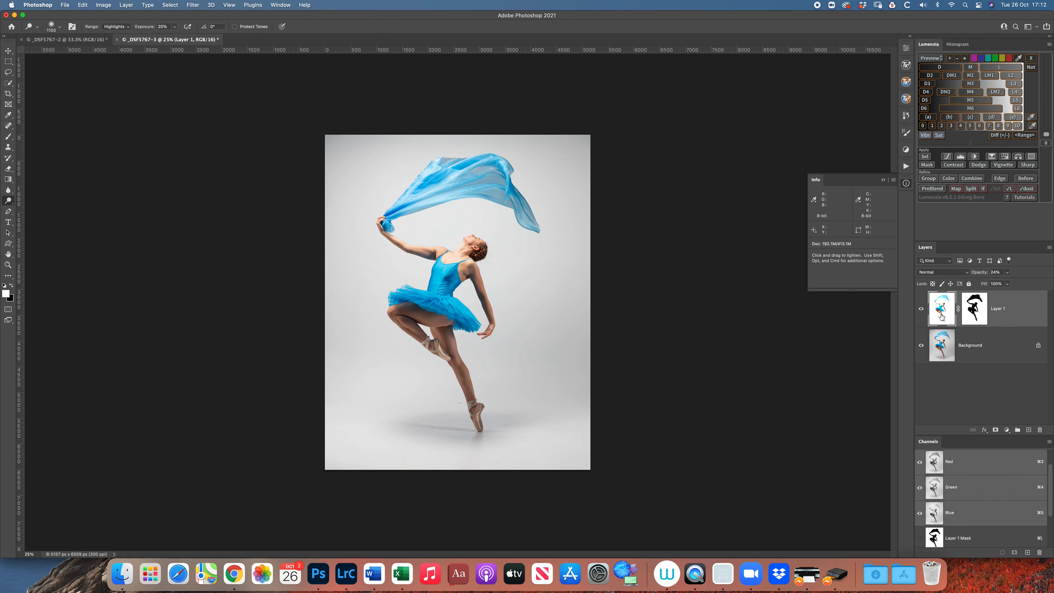
pyautogui.click(925, 312)
pyautogui.click(925, 311)
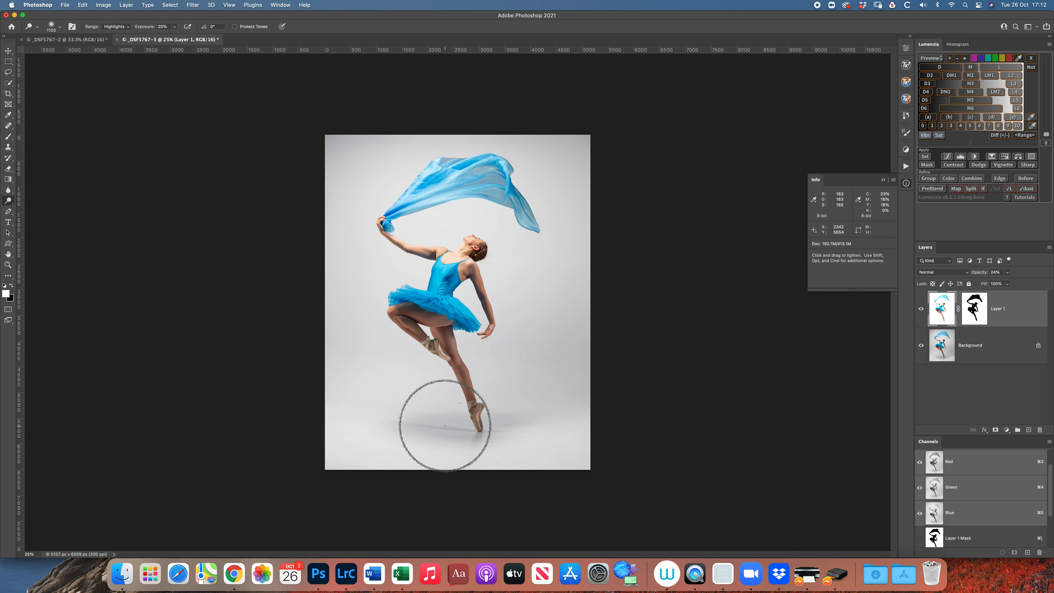
# Set the Dodge tool's range to Midtones and resize its brush over the floor shadow by the dancer's foot
pyautogui.press('[')
pyautogui.press('[')
pyautogui.press('[')
pyautogui.press('[')
pyautogui.press('[')
pyautogui.press('[')
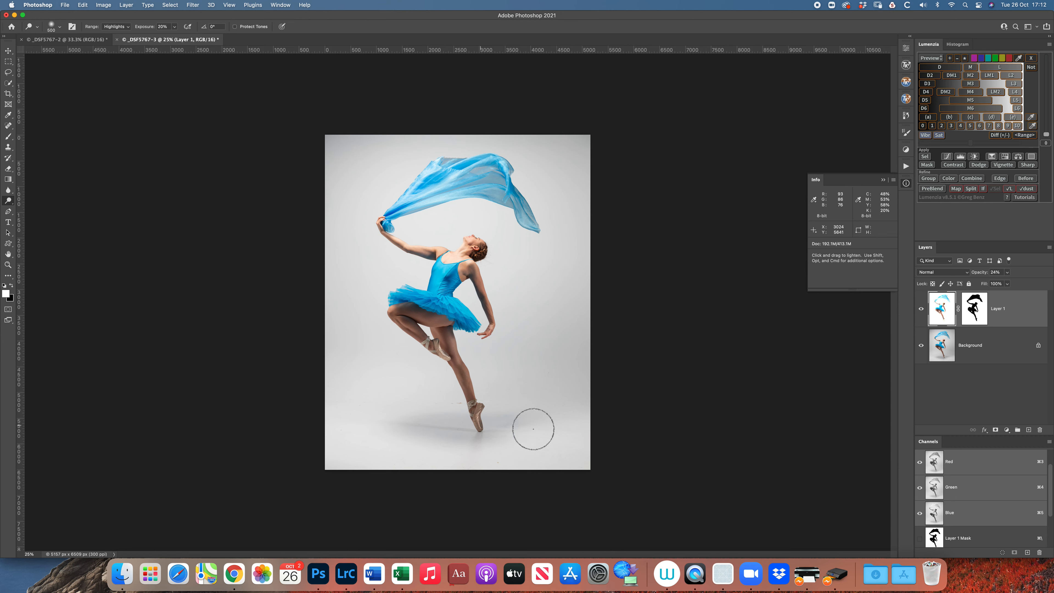
pyautogui.click(124, 29)
pyautogui.click(115, 19)
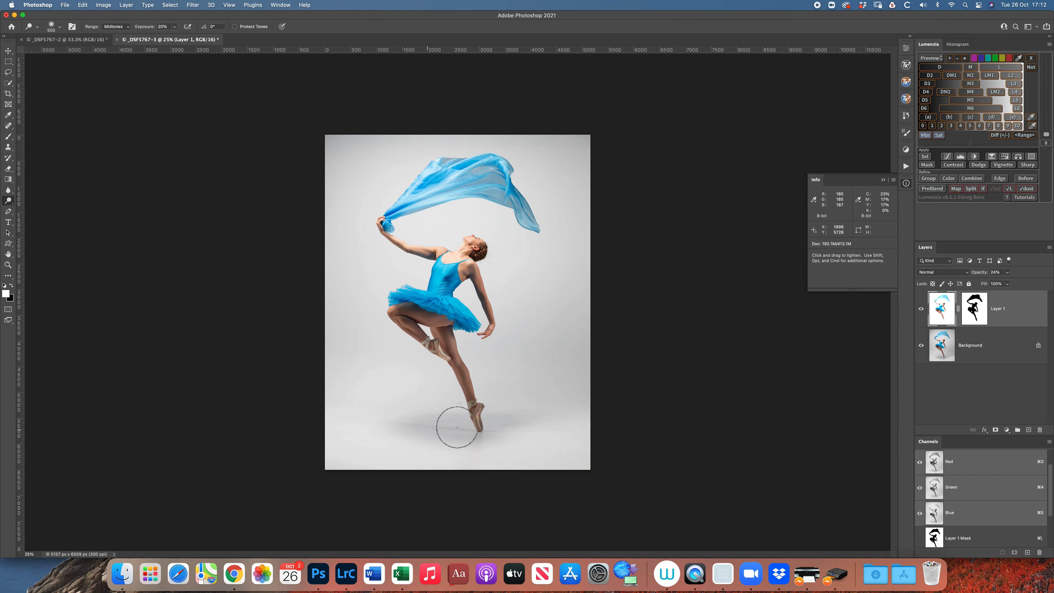
pyautogui.press(']')
pyautogui.press(']')
pyautogui.press(']')
pyautogui.press(']')
# Compare the backdrop with and without Layer 1, and set the layer's opacity to 18%
pyautogui.click(922, 310)
pyautogui.click(922, 310)
pyautogui.click(921, 310)
pyautogui.click(921, 310)
pyautogui.click(921, 309)
pyautogui.click(921, 309)
pyautogui.press('v')
pyautogui.press('1')
pyautogui.press('8')
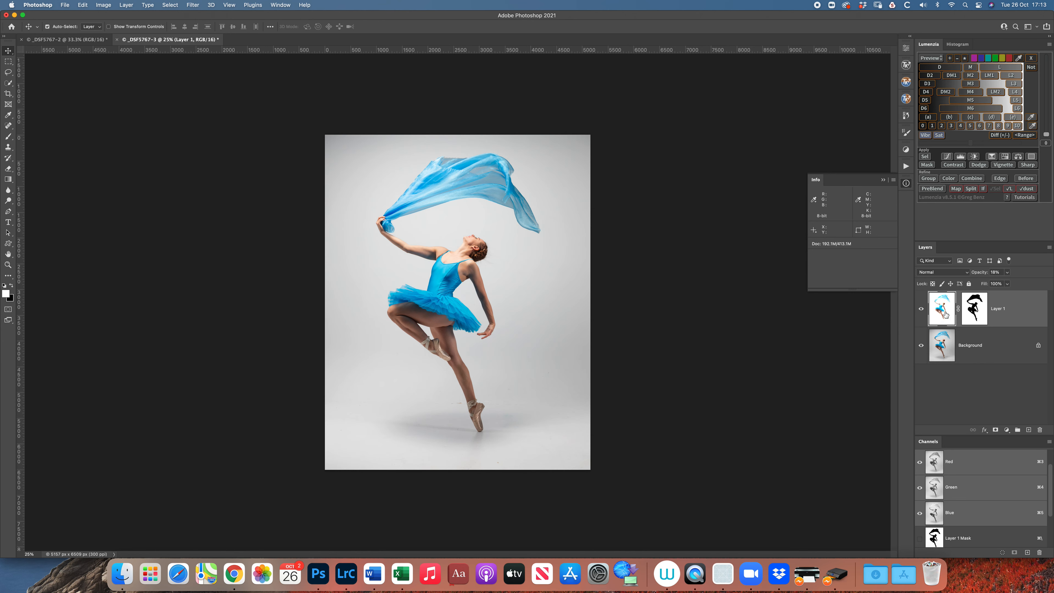
# Recheck the subtler backdrop brightening against the original and flatten the image
pyautogui.click(922, 309)
pyautogui.click(922, 310)
pyautogui.click(922, 310)
pyautogui.click(922, 309)
pyautogui.click(922, 310)
pyautogui.click(922, 310)
pyautogui.click(1049, 248)
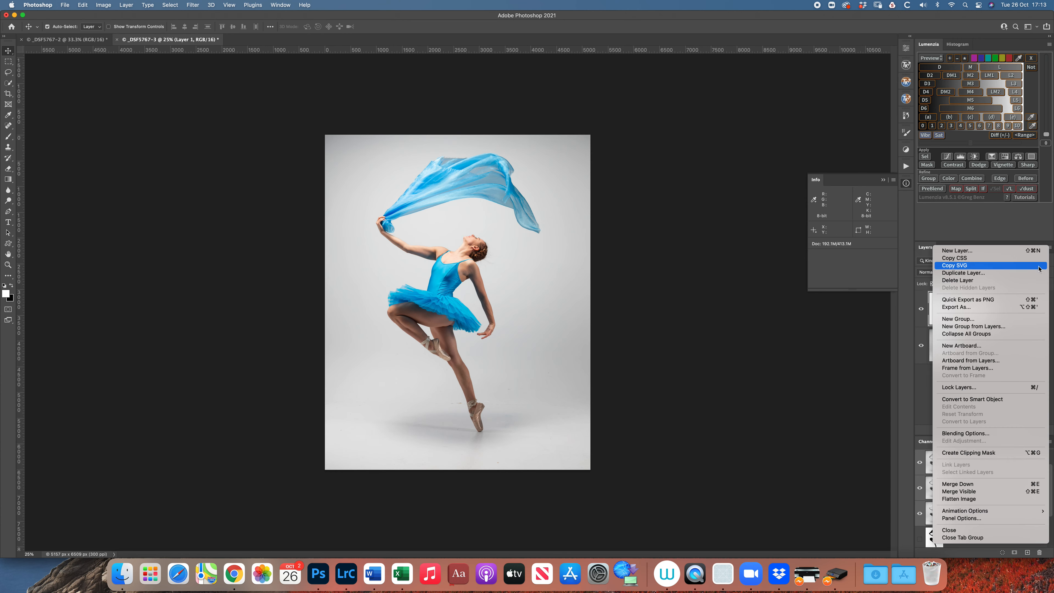
pyautogui.click(983, 500)
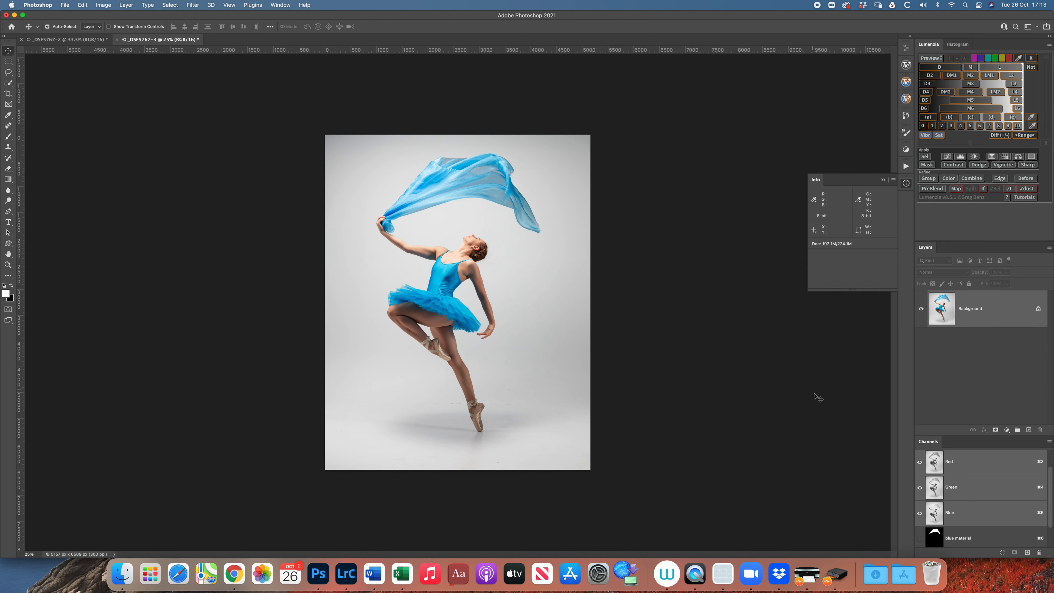
# Duplicate the Background layer and apply a Gaussian Blur with a 20-pixel radius to the copy
pyautogui.press('super+j')
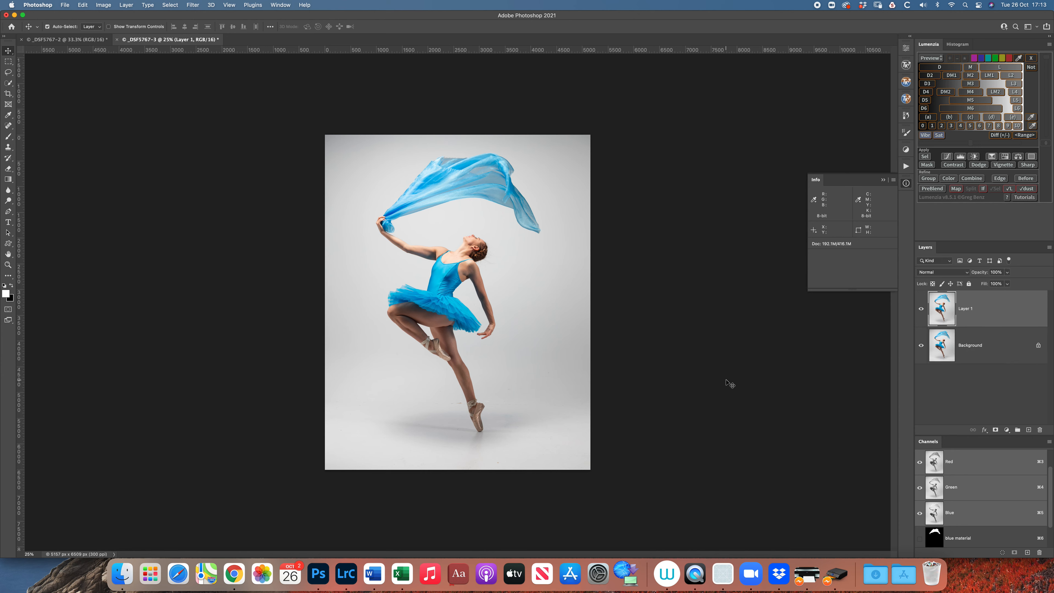
pyautogui.click(194, 5)
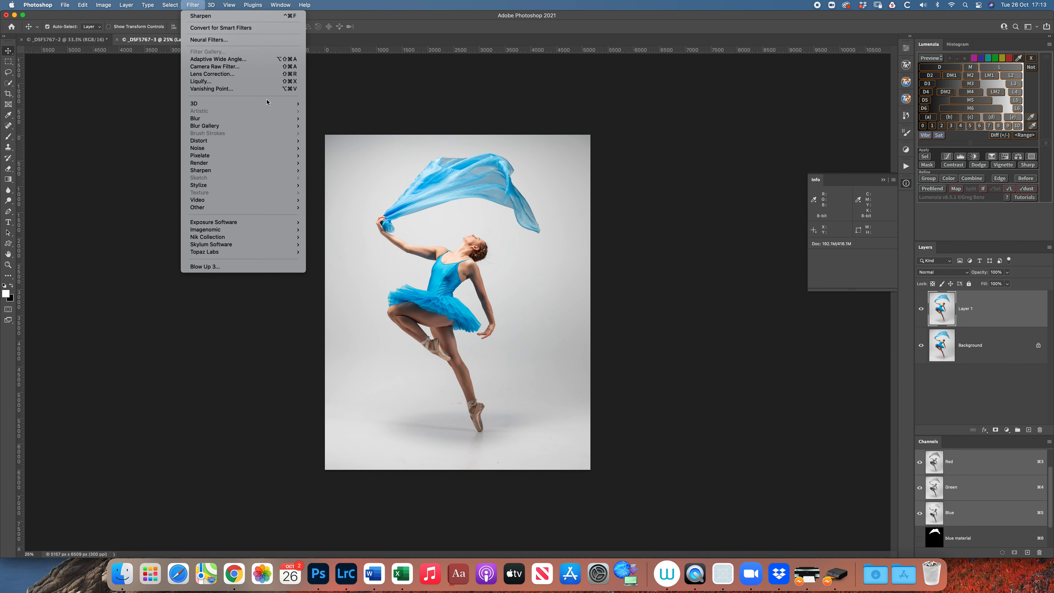
pyautogui.moveTo(274, 118)
pyautogui.click(354, 149)
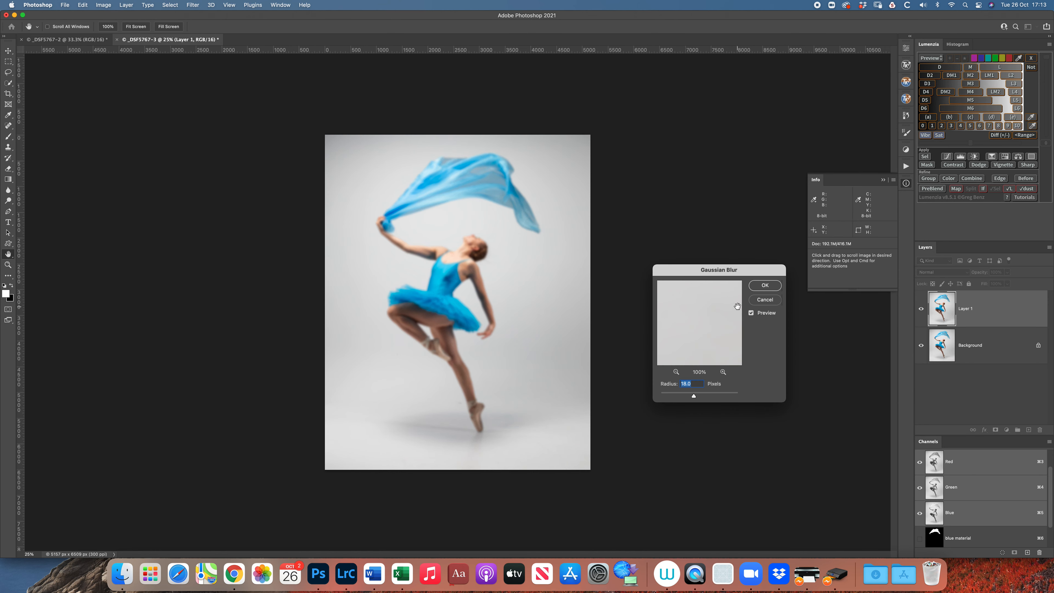
pyautogui.write('20')
pyautogui.click(765, 286)
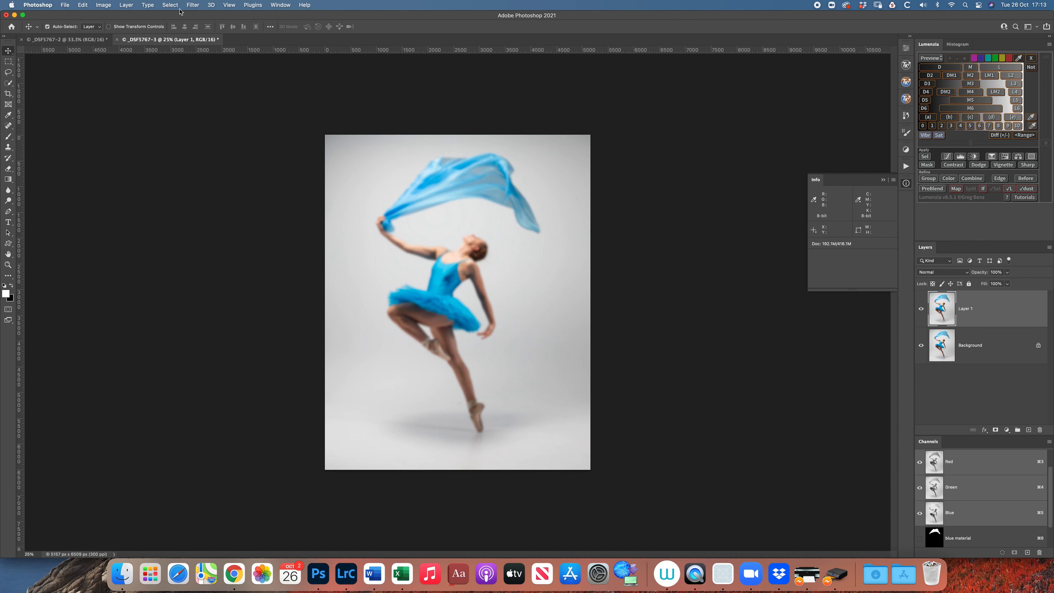
# Adjust the blurred layer's Hue/Saturation with saturation at 20 and a raised lightness
pyautogui.click(104, 4)
pyautogui.moveTo(136, 28)
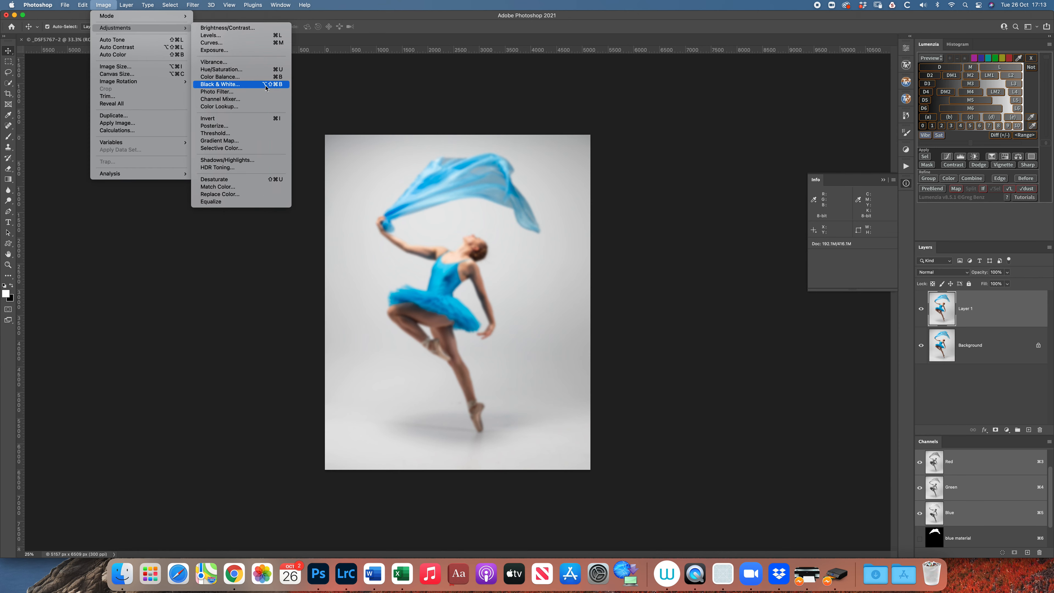
pyautogui.click(257, 69)
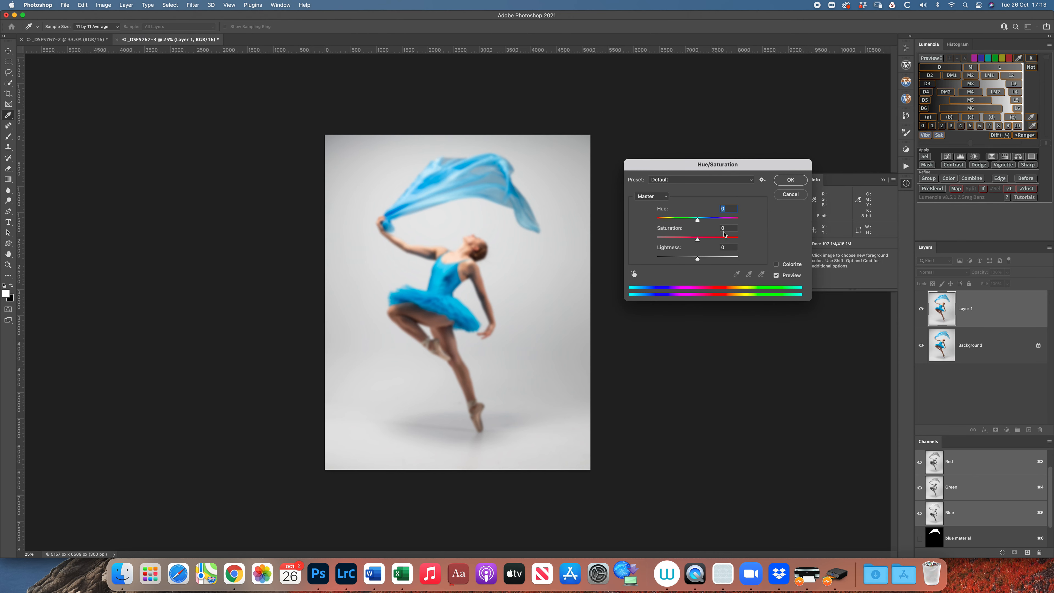
pyautogui.click(729, 229)
pyautogui.write('20')
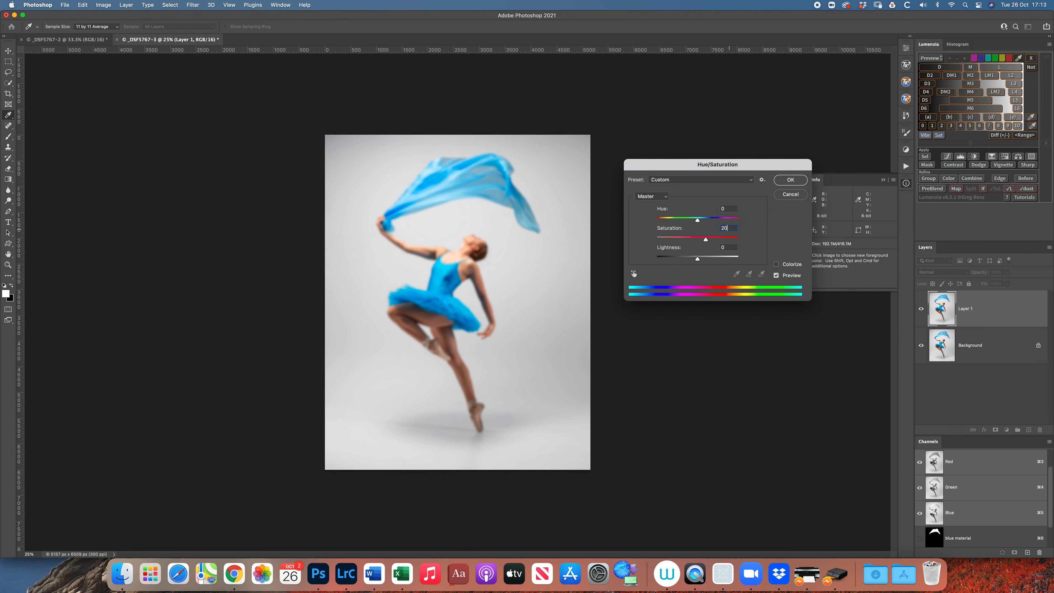
pyautogui.moveTo(698, 263); pyautogui.dragTo(711, 262)
pyautogui.press('Return')
# Set the blurred layer's blending mode to Soft Light, compare its effect, and set its opacity to 25%
pyautogui.click(942, 272)
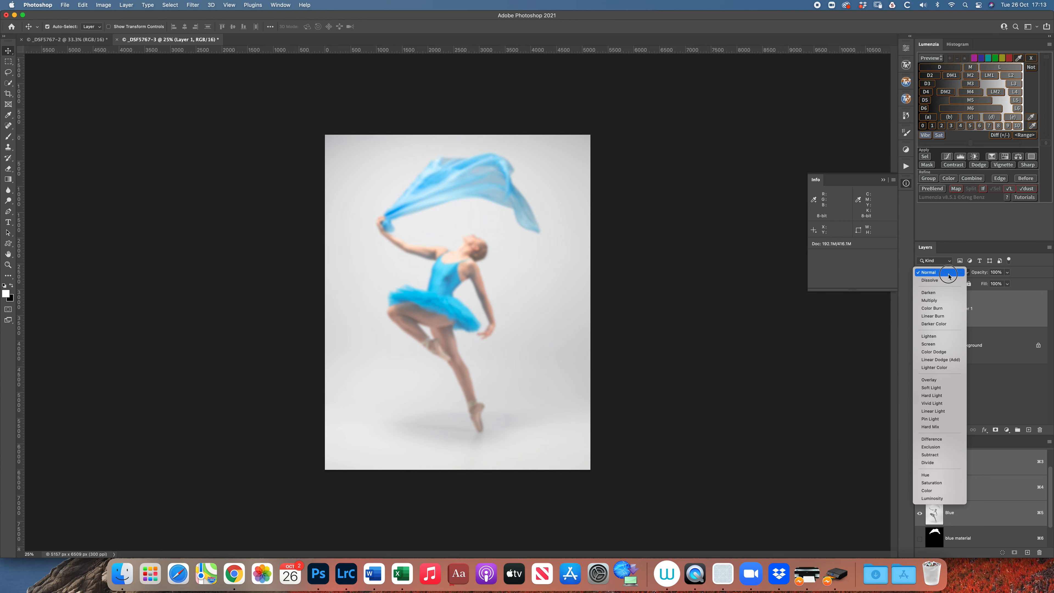
pyautogui.click(931, 387)
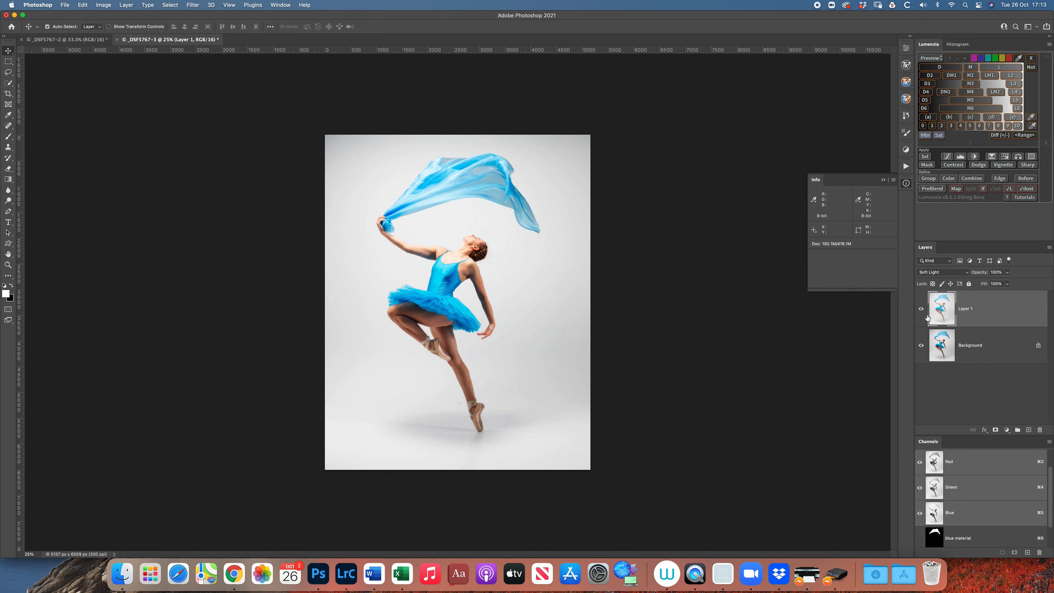
pyautogui.click(921, 310)
pyautogui.click(921, 310)
pyautogui.click(921, 309)
pyautogui.click(921, 309)
pyautogui.click(921, 310)
pyautogui.click(922, 309)
pyautogui.press('2')
pyautogui.press('5')
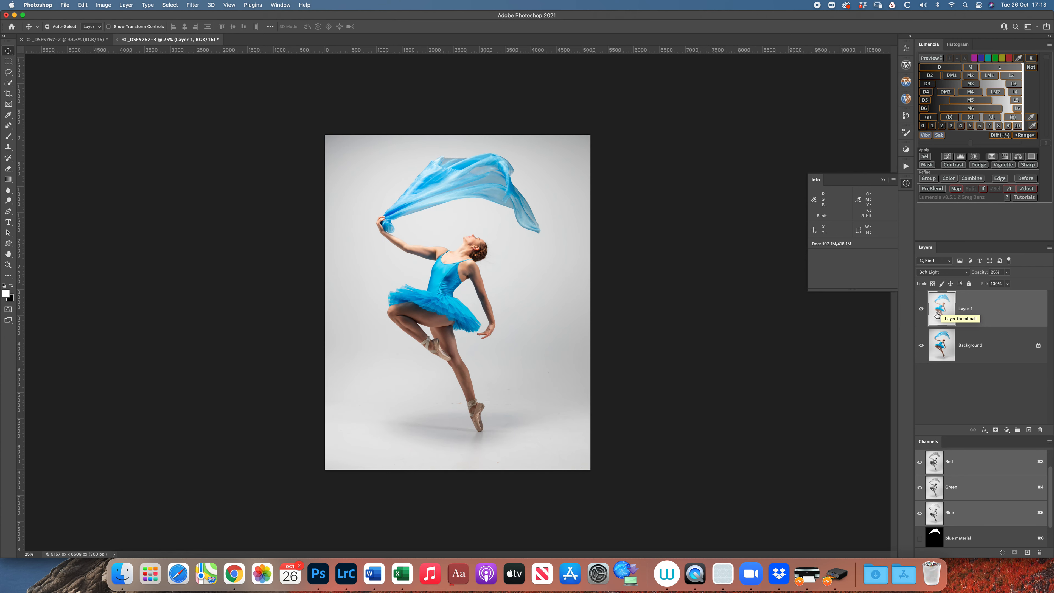
# Compare the dancer with and without the soft-light layer at 50% zoom, and flatten the image
pyautogui.click(921, 311)
pyautogui.click(921, 311)
pyautogui.press('super+plus')
pyautogui.press('super+plus')
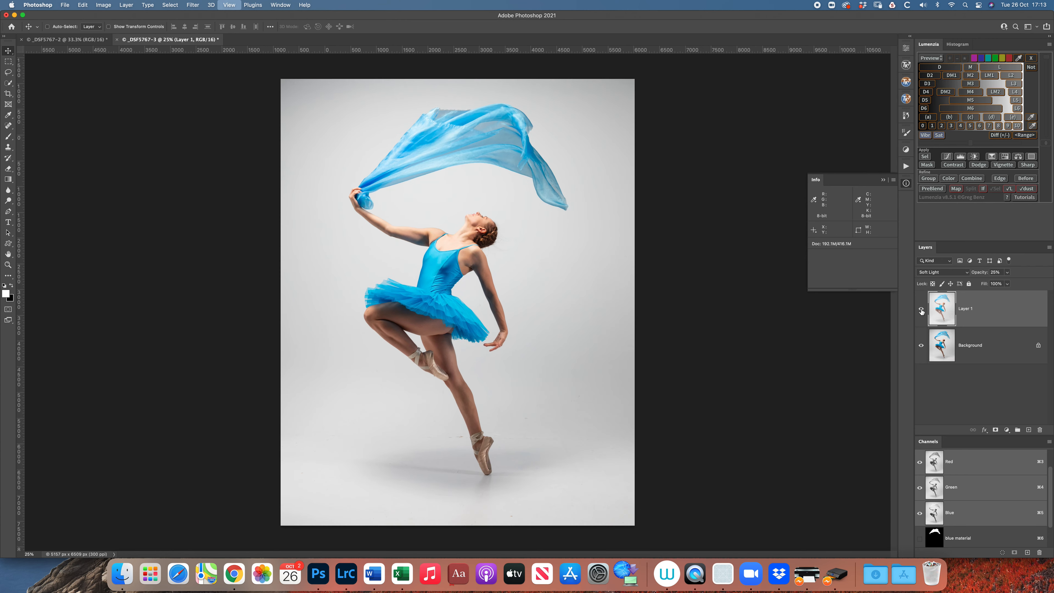
pyautogui.click(921, 310)
pyautogui.click(921, 311)
pyautogui.click(922, 311)
pyautogui.click(921, 311)
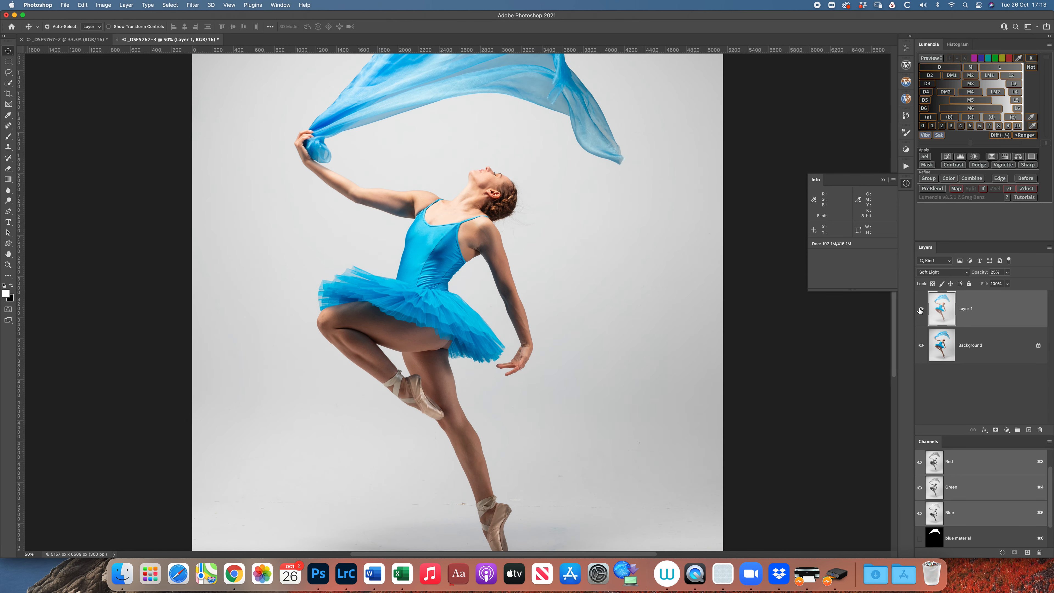
pyautogui.click(1048, 249)
pyautogui.click(677, 298)
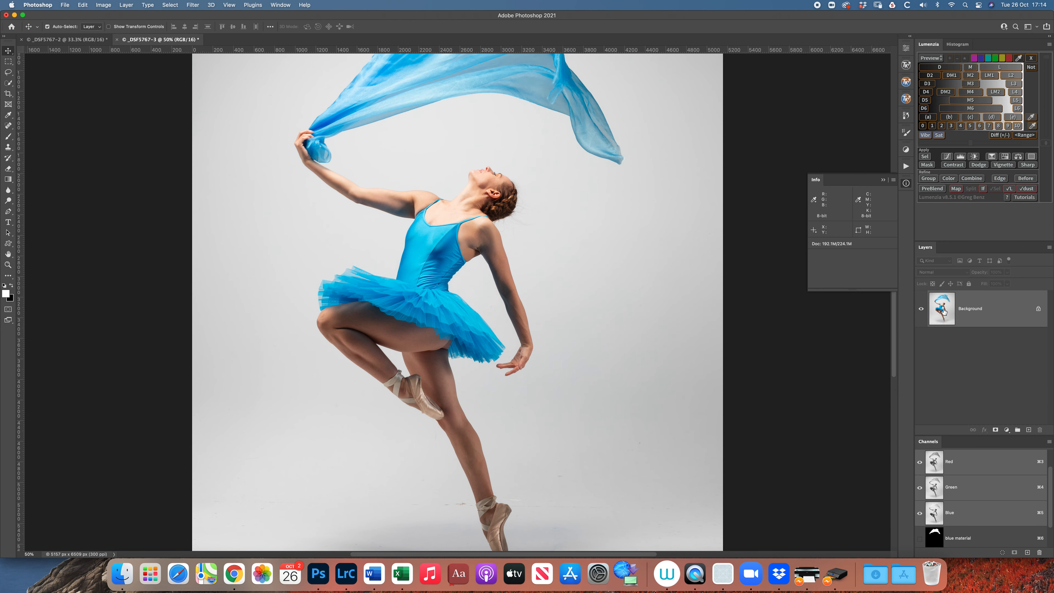
# Duplicate the Background layer, set the copy to Multiply, and hide it behind a black layer mask
pyautogui.press('super+j')
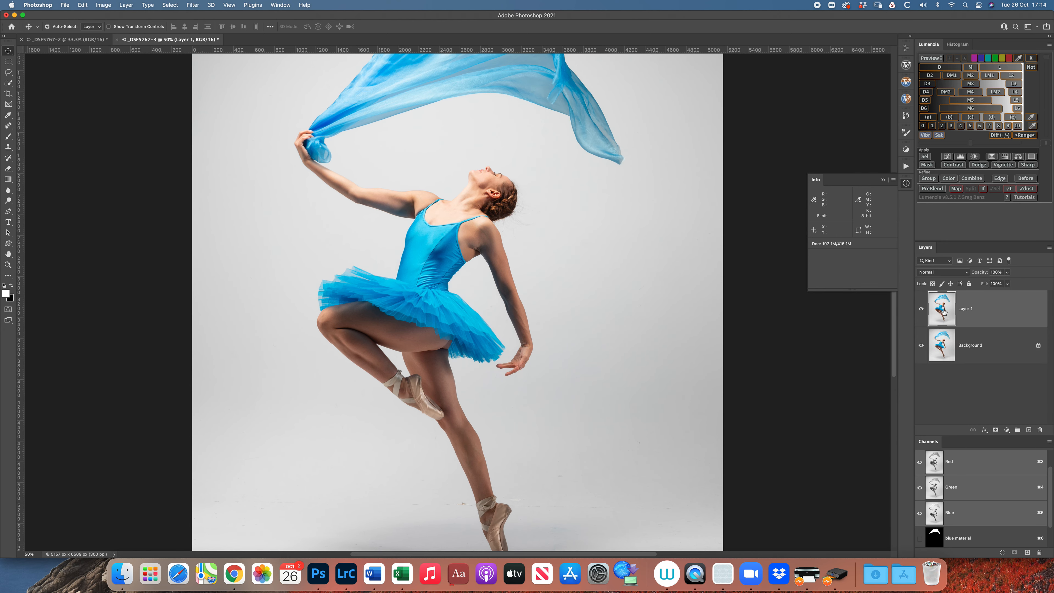
pyautogui.click(951, 273)
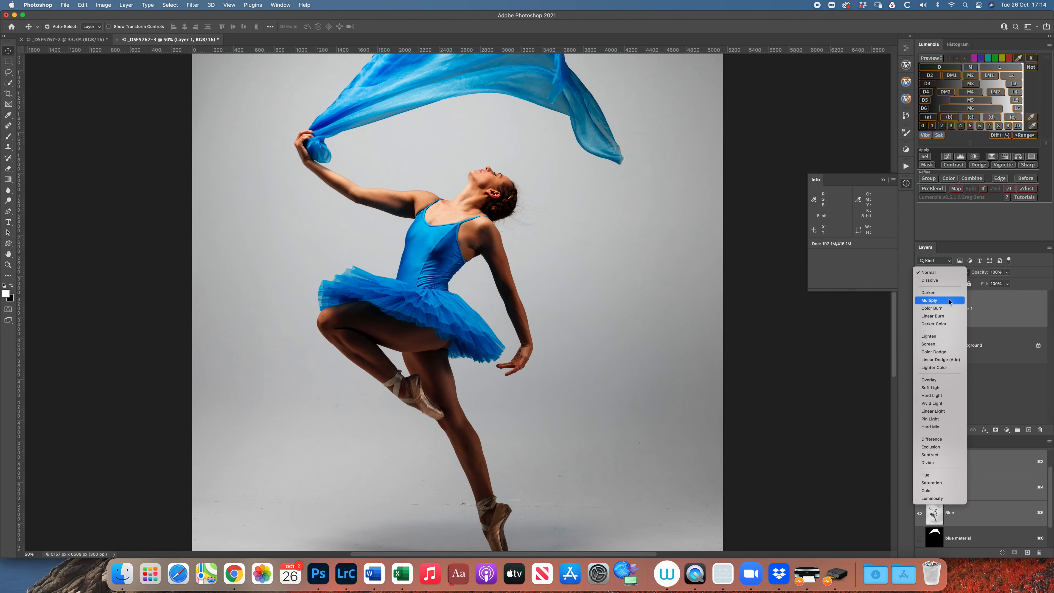
pyautogui.click(952, 301)
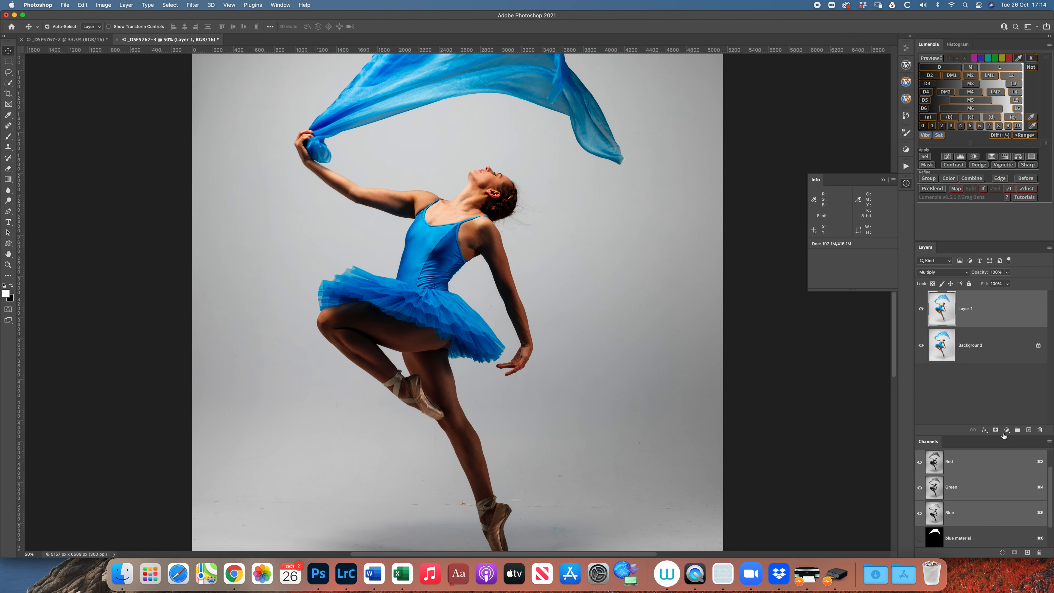
pyautogui.keyDown('alt'); pyautogui.click(996, 430); pyautogui.keyUp('alt')
# Preview a Lumenzia narrow-zone mask of the Background layer, sampling the light skin on the dancer's upper chest
pyautogui.click(950, 358)
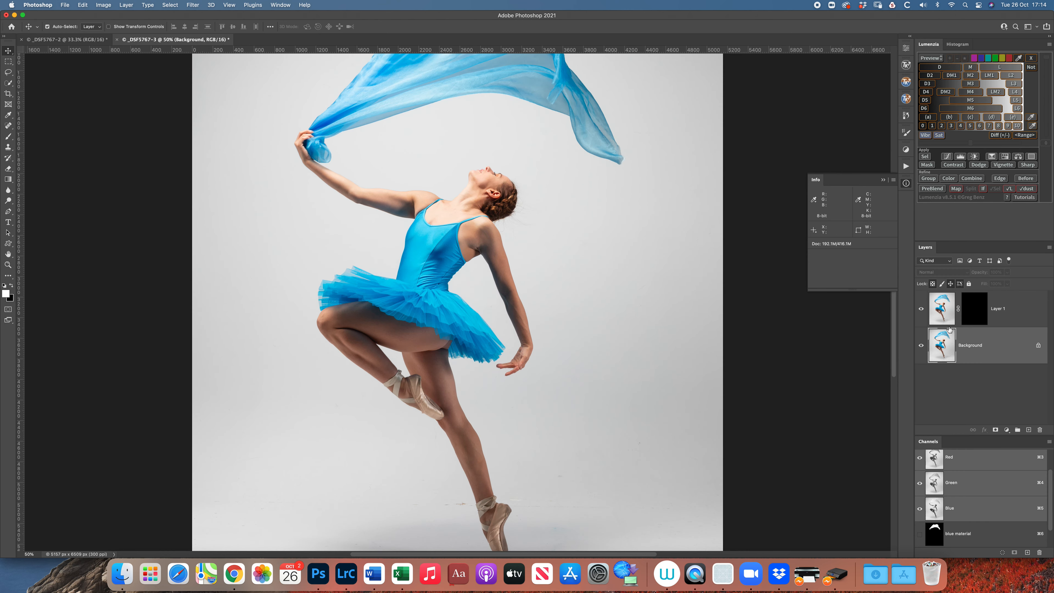
pyautogui.click(1031, 125)
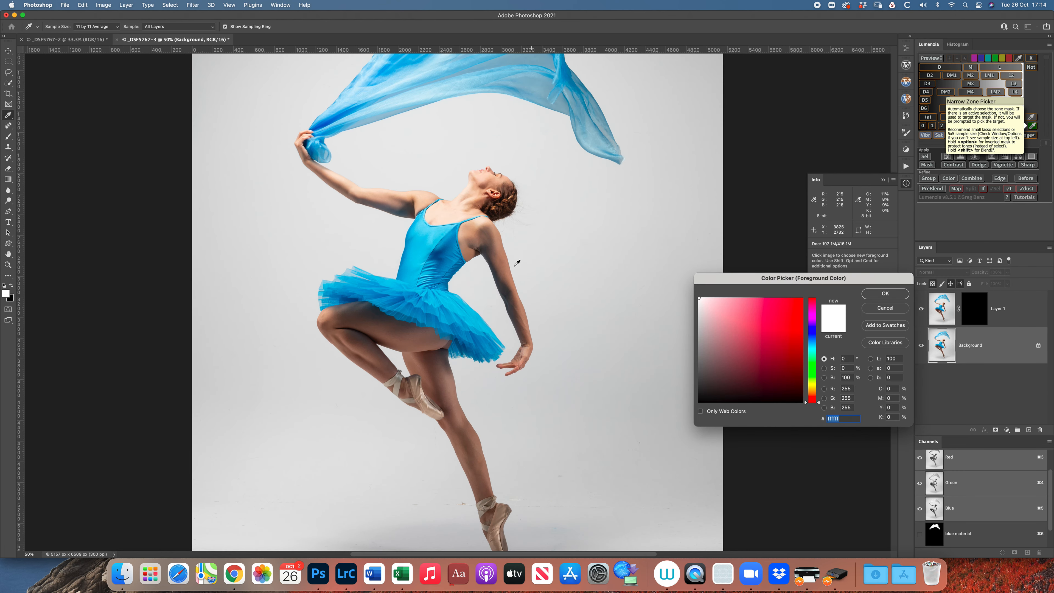
pyautogui.click(450, 212)
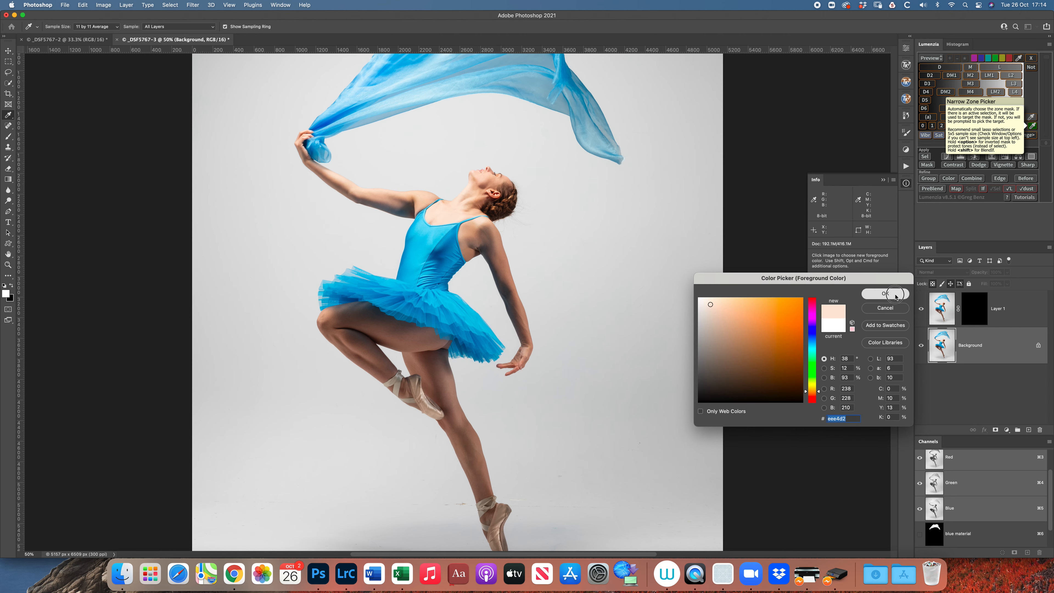
pyautogui.click(885, 294)
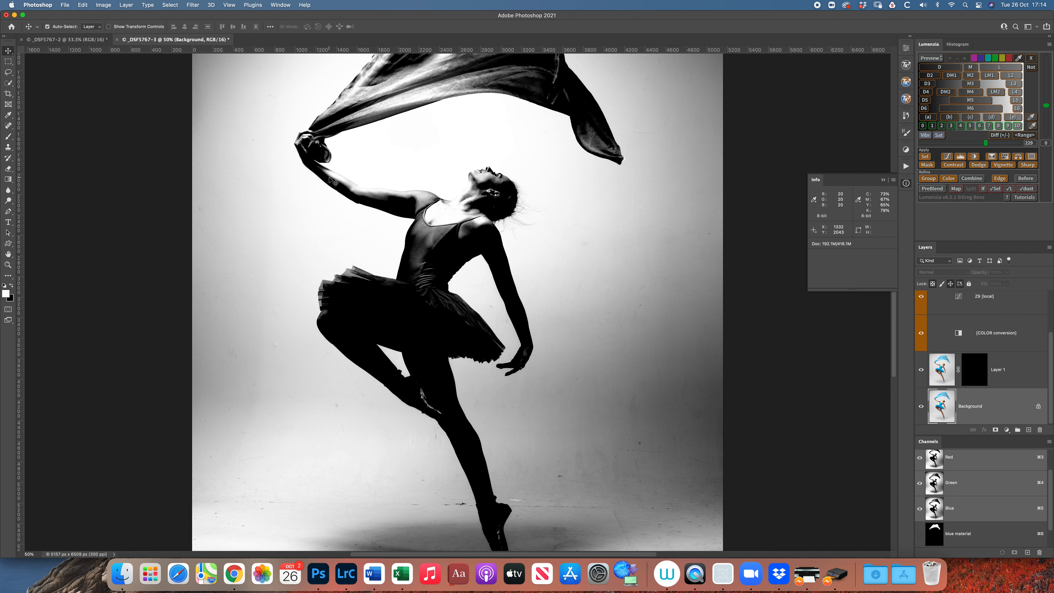
# Load the previewed zone mask as a selection and paint white on Layer 1's mask over the dancer's upper chest at 20% opacity
pyautogui.click(925, 156)
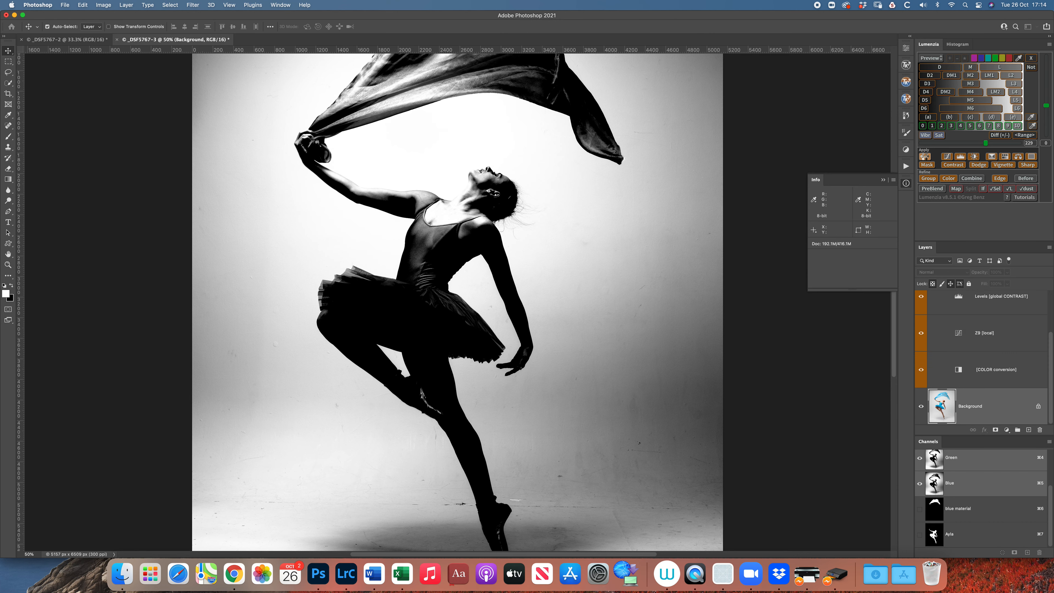
pyautogui.click(973, 308)
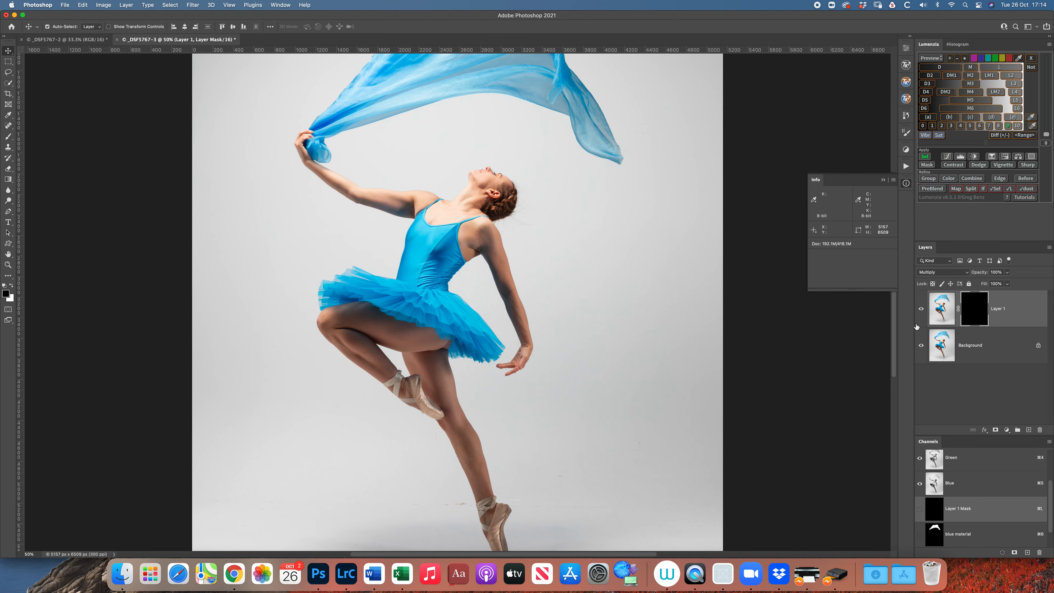
pyautogui.press('b')
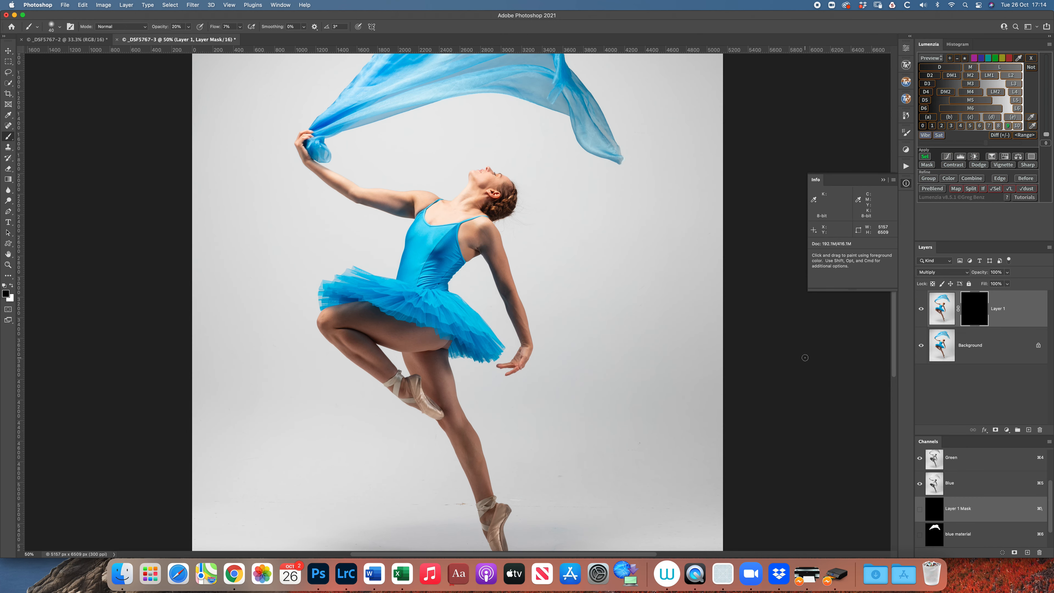
pyautogui.press('shift')
pyautogui.press('x')
pyautogui.scroll(-1, 430, 194)
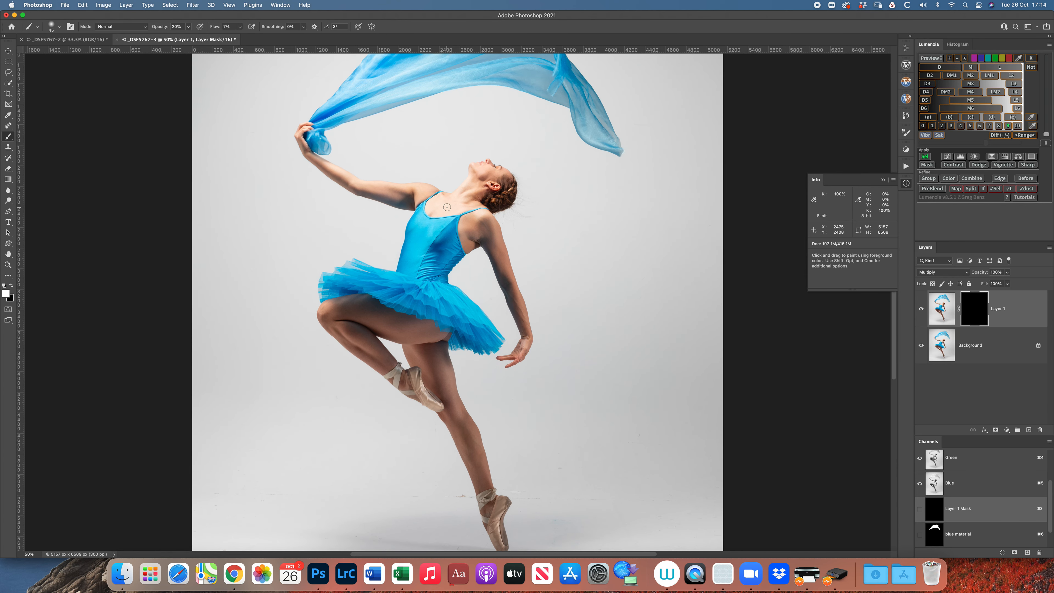
pyautogui.press(']')
pyautogui.press(']')
pyautogui.press(']')
pyautogui.moveTo(441, 210)
pyautogui.mouseDown()
pyautogui.moveTo(473, 184)
pyautogui.moveTo(469, 206)
pyautogui.mouseUp()
pyautogui.moveTo(471, 206)
pyautogui.mouseDown()
pyautogui.moveTo(435, 208)
pyautogui.moveTo(486, 207)
pyautogui.moveTo(446, 206)
pyautogui.mouseUp()
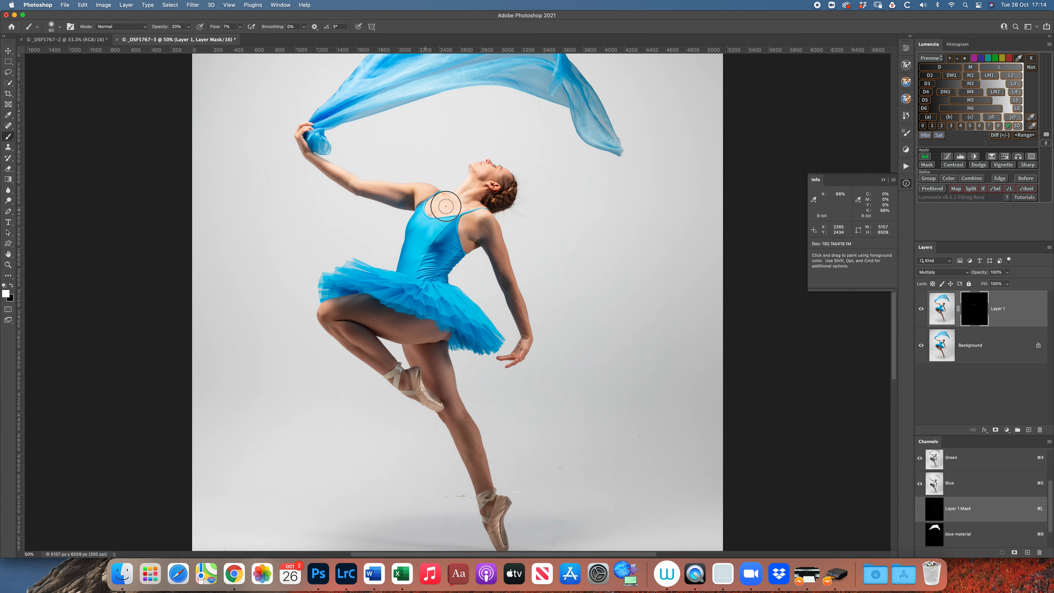
# Compare the dancer's upper chest with and without the Multiply layer
pyautogui.click(921, 311)
pyautogui.click(921, 310)
pyautogui.click(921, 311)
pyautogui.click(921, 310)
# Lighten Layer 1's mask along the raised arm around the elbow with a smaller Dodge tool set to Midtones and 20% exposure
pyautogui.scroll(5, 534, 295)
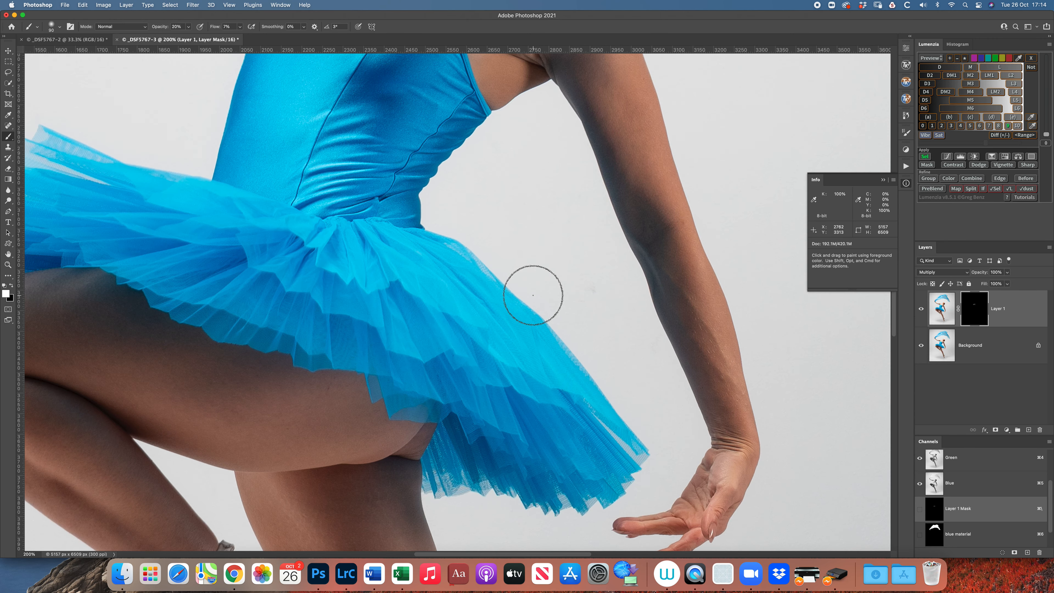
pyautogui.scroll(10, 533, 295)
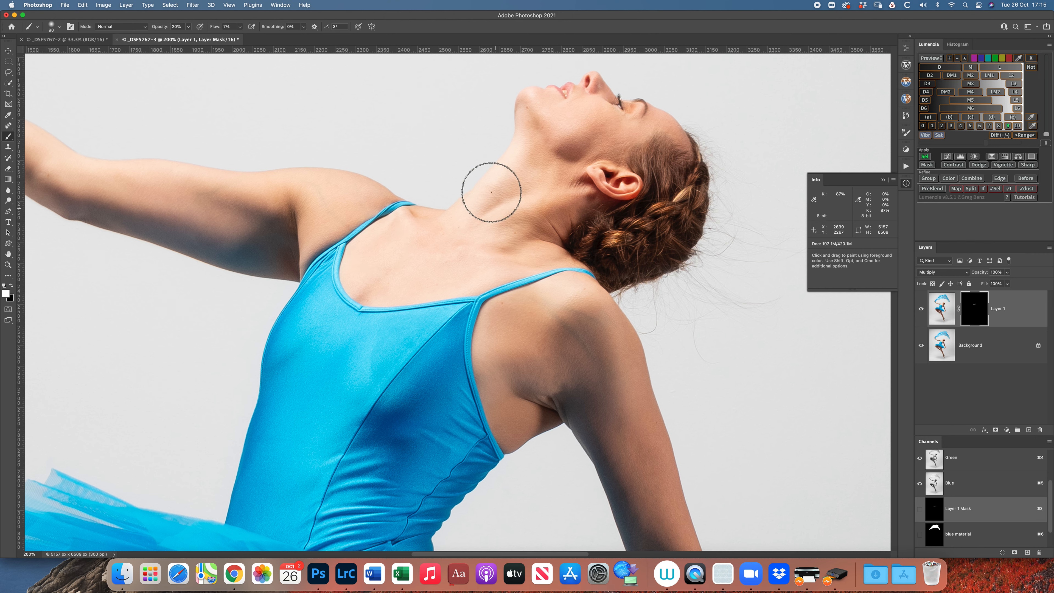
pyautogui.press('[')
pyautogui.press('[')
pyautogui.press('[')
pyautogui.press('[')
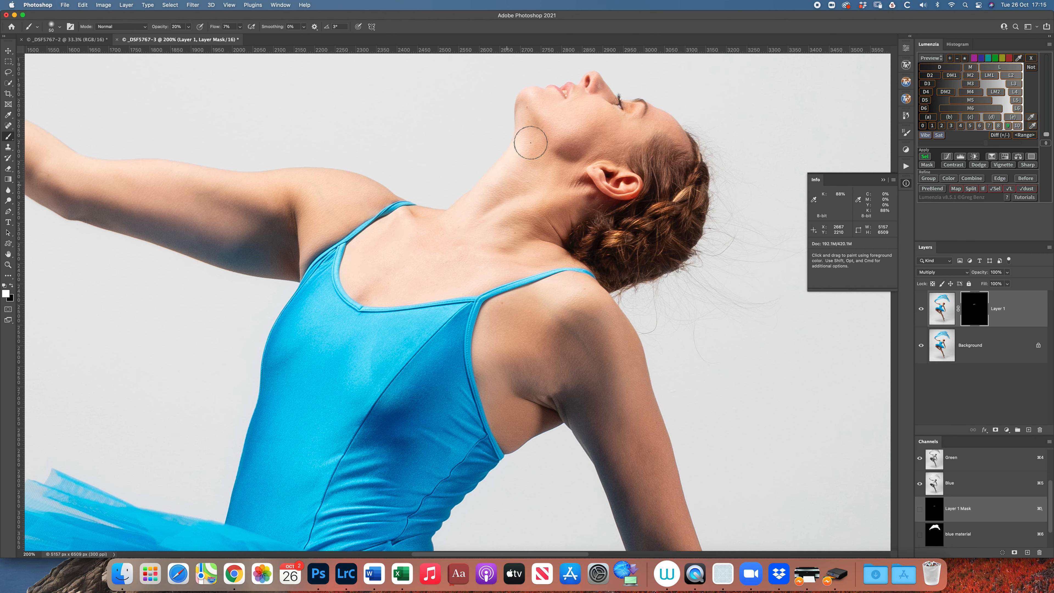
pyautogui.press('o')
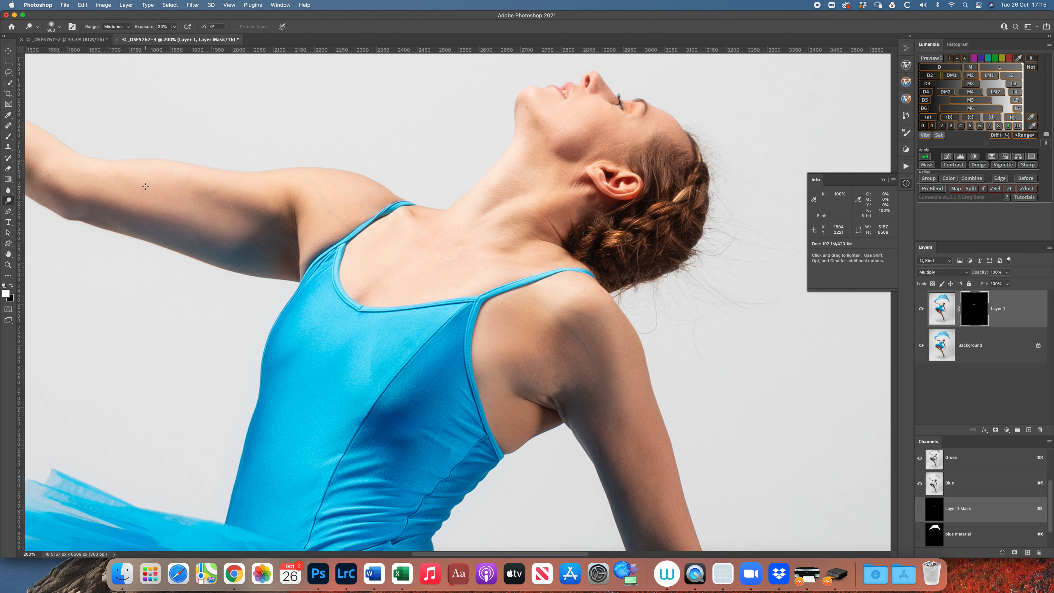
pyautogui.hscroll(-2, 145, 186)
pyautogui.hscroll(-8, 146, 186)
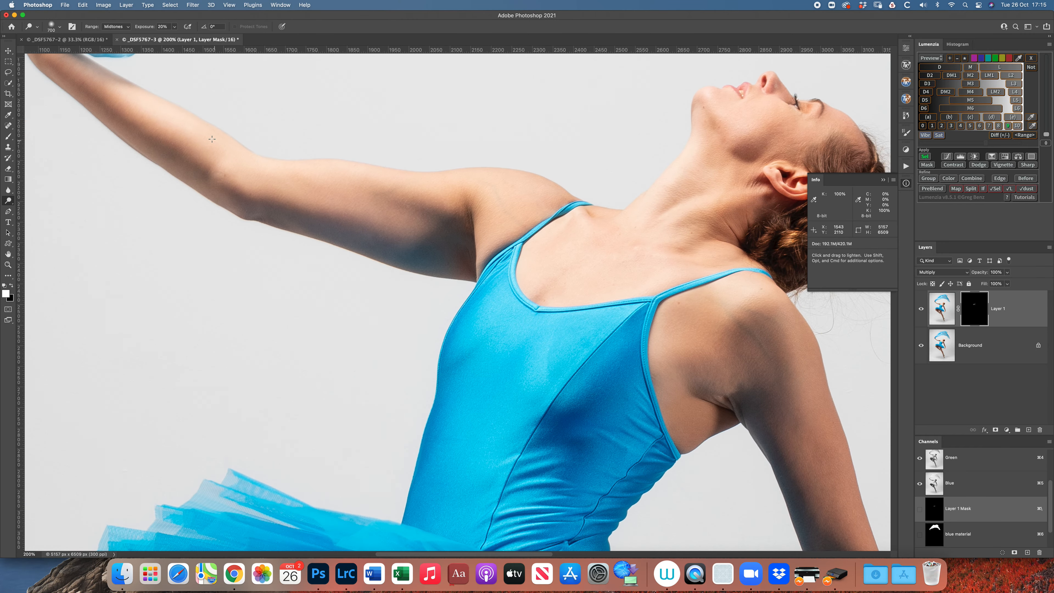
pyautogui.hscroll(-2, 237, 163)
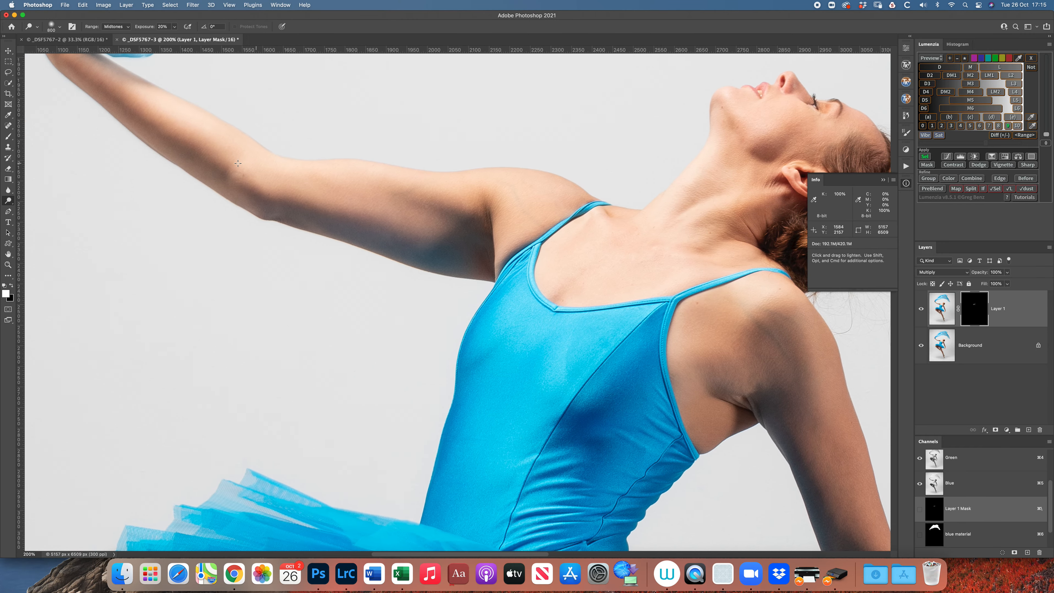
pyautogui.press('[')
pyautogui.press('[')
pyautogui.press('[')
pyautogui.press('[')
pyautogui.press('[')
pyautogui.press('[')
pyautogui.press('[')
pyautogui.press('[')
pyautogui.press('[')
pyautogui.press('[')
pyautogui.press('[')
pyautogui.press('[')
pyautogui.press('[')
pyautogui.press('[')
pyautogui.press('[')
pyautogui.press('[')
pyautogui.press('[')
pyautogui.press('[')
pyautogui.press('[')
pyautogui.press('[')
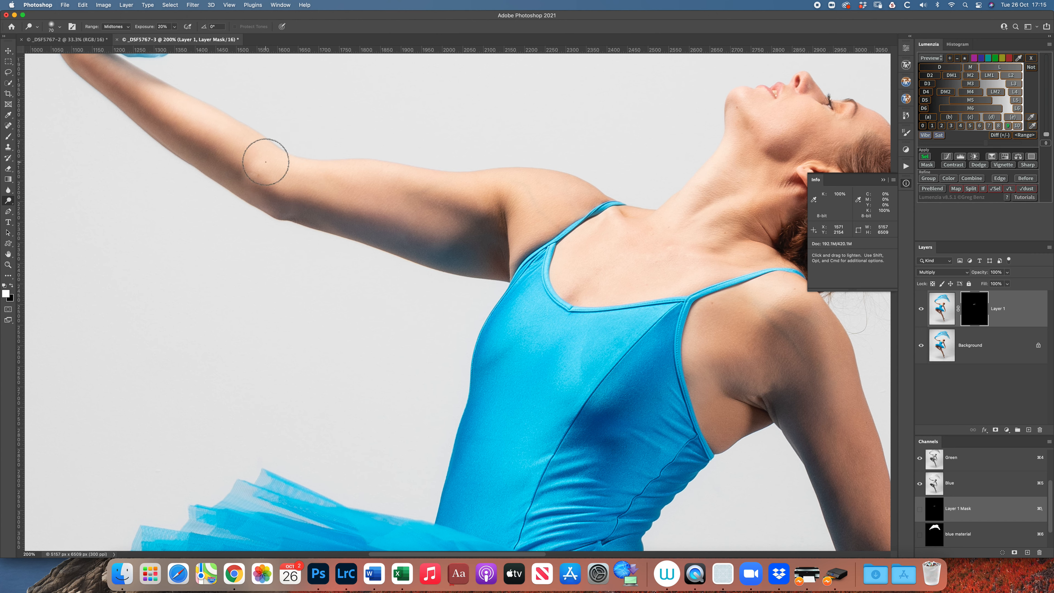
pyautogui.moveTo(311, 168)
pyautogui.mouseDown()
pyautogui.moveTo(376, 171)
pyautogui.moveTo(350, 168)
pyautogui.mouseUp()
pyautogui.moveTo(249, 146)
pyautogui.mouseDown()
pyautogui.moveTo(198, 108)
pyautogui.moveTo(286, 162)
pyautogui.moveTo(473, 182)
pyautogui.moveTo(330, 169)
pyautogui.moveTo(245, 143)
pyautogui.mouseUp()
# Compare the raised arm with and without Layer 1, and flatten the image
pyautogui.click(922, 311)
pyautogui.click(922, 311)
pyautogui.click(922, 312)
pyautogui.click(922, 312)
pyautogui.click(922, 312)
pyautogui.click(922, 311)
pyautogui.click(1049, 249)
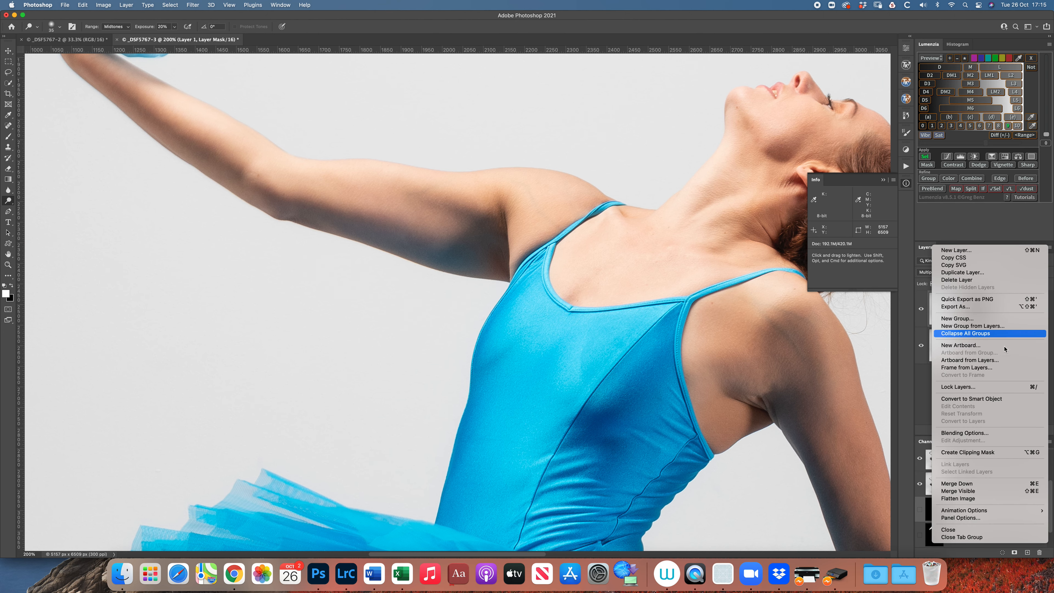
pyautogui.click(996, 500)
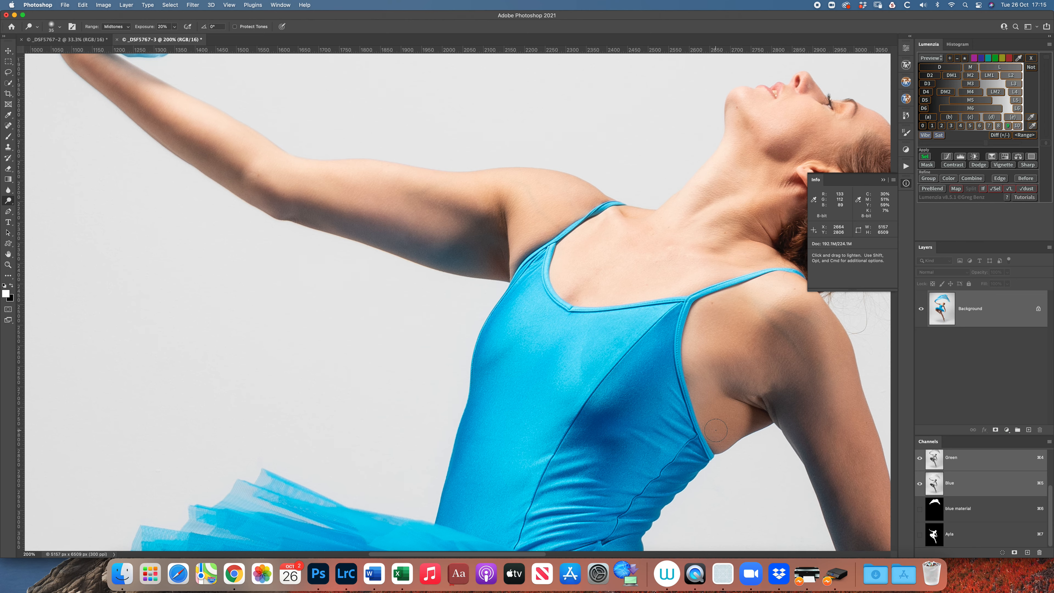
# Clear the selection and remove the dark vertical streak on the backdrop beside the leg with the Spot Healing Brush
pyautogui.press('super+equal')
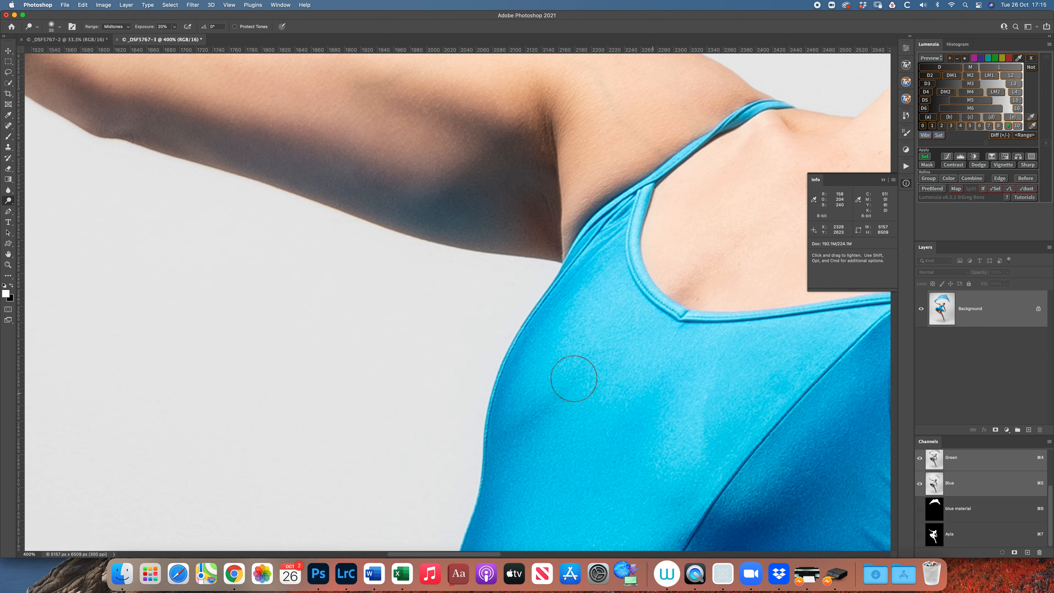
pyautogui.scroll(-20, 447, 349)
pyautogui.scroll(-20, 450, 351)
pyautogui.hscroll(15, 450, 351)
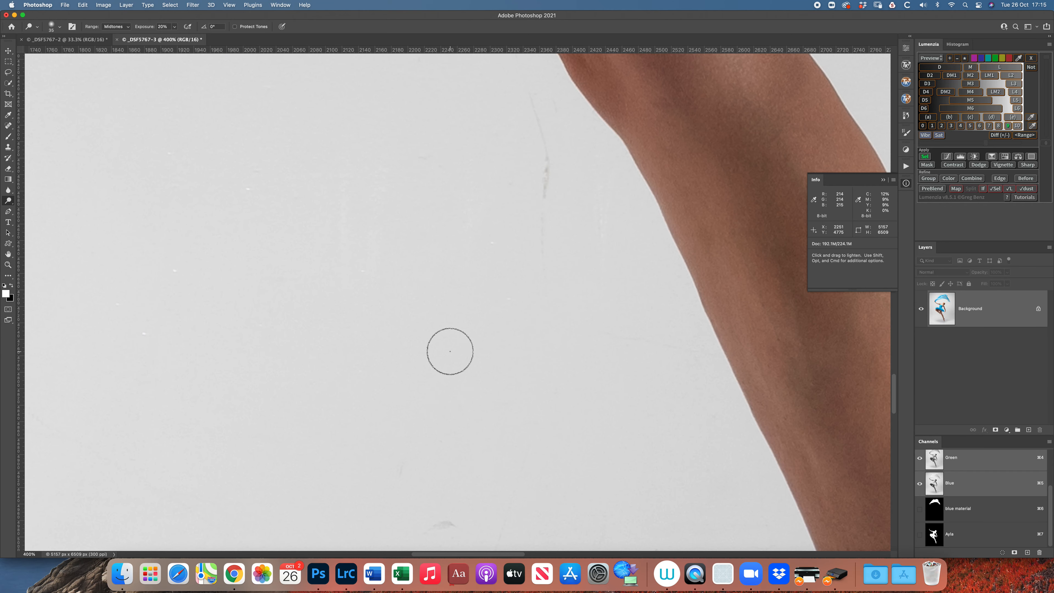
pyautogui.hscroll(5, 556, 200)
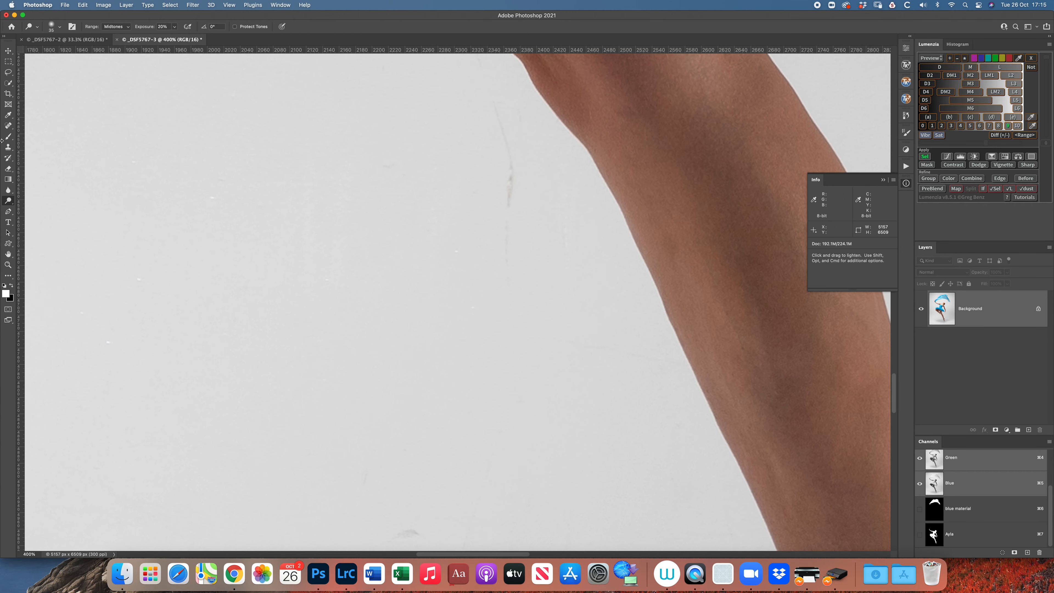
pyautogui.click(9, 126)
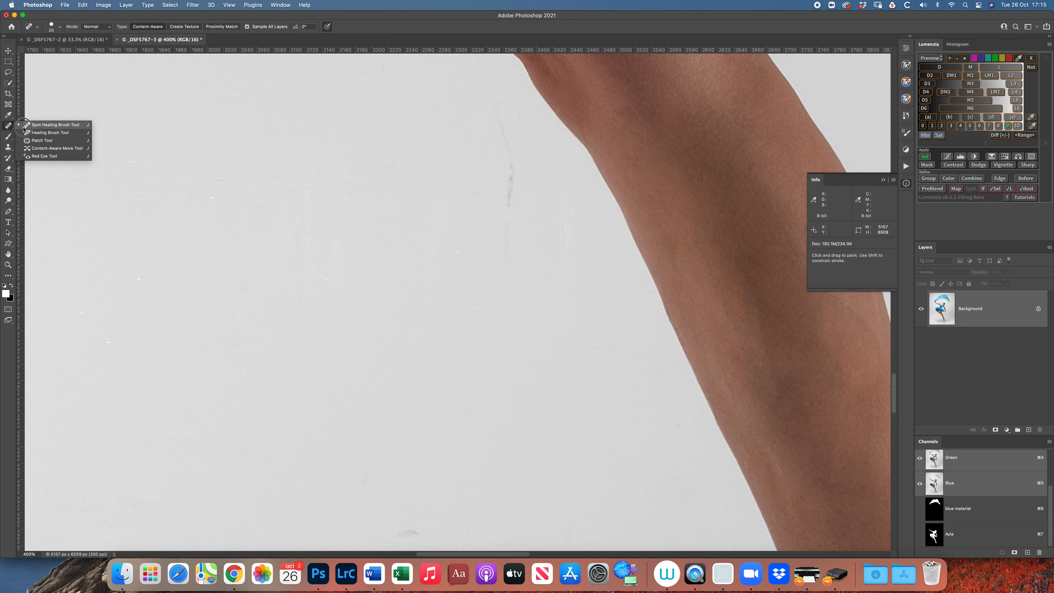
pyautogui.moveTo(495, 105); pyautogui.dragTo(506, 277)
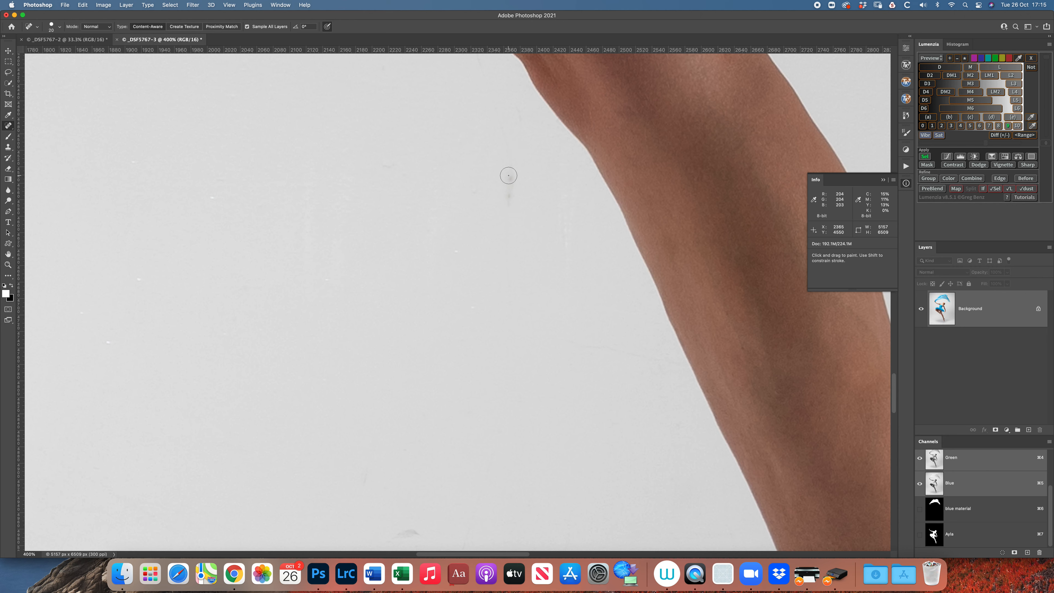
pyautogui.press('super+d')
pyautogui.moveTo(508, 189)
pyautogui.mouseDown()
pyautogui.moveTo(512, 148)
pyautogui.moveTo(509, 211)
pyautogui.mouseUp()
# Heal the horizontal scuffs and small marks on the backdrop beside the standing foot's ankle ribbons
pyautogui.scroll(-10, 523, 277)
pyautogui.moveTo(639, 290); pyautogui.dragTo(571, 289)
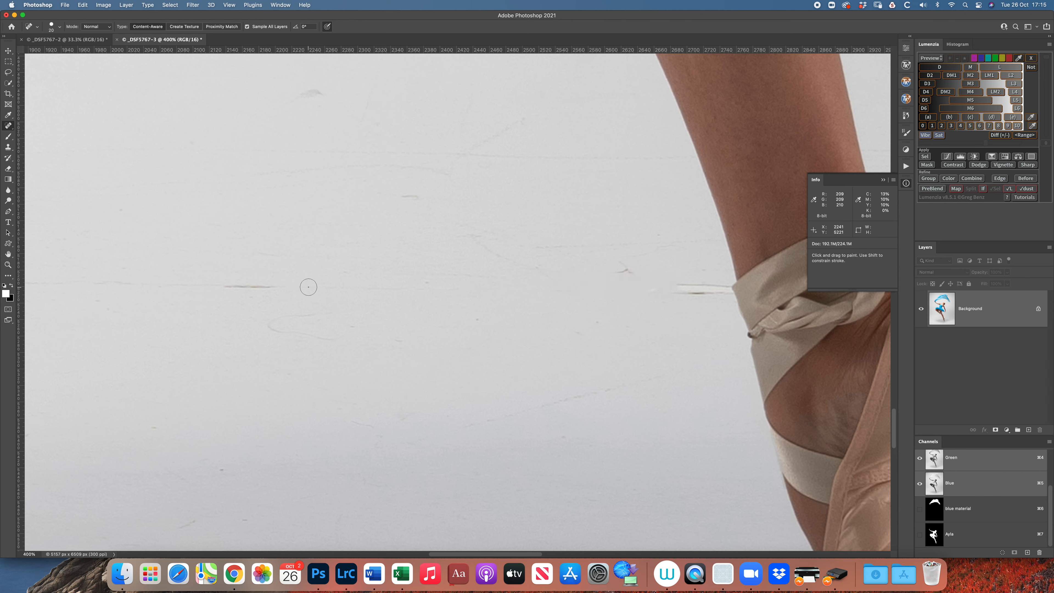
pyautogui.moveTo(219, 288)
pyautogui.mouseDown()
pyautogui.moveTo(306, 290)
pyautogui.moveTo(274, 324)
pyautogui.moveTo(354, 340)
pyautogui.mouseUp()
pyautogui.moveTo(714, 291)
pyautogui.mouseDown()
pyautogui.moveTo(653, 290)
pyautogui.moveTo(592, 265)
pyautogui.mouseUp()
pyautogui.moveTo(324, 91); pyautogui.dragTo(275, 95)
# Heal the curved scuff and dark specks on the floor in front of the standing pointe shoe
pyautogui.scroll(-2, 495, 326)
pyautogui.scroll(-10, 495, 326)
pyautogui.hscroll(6, 494, 326)
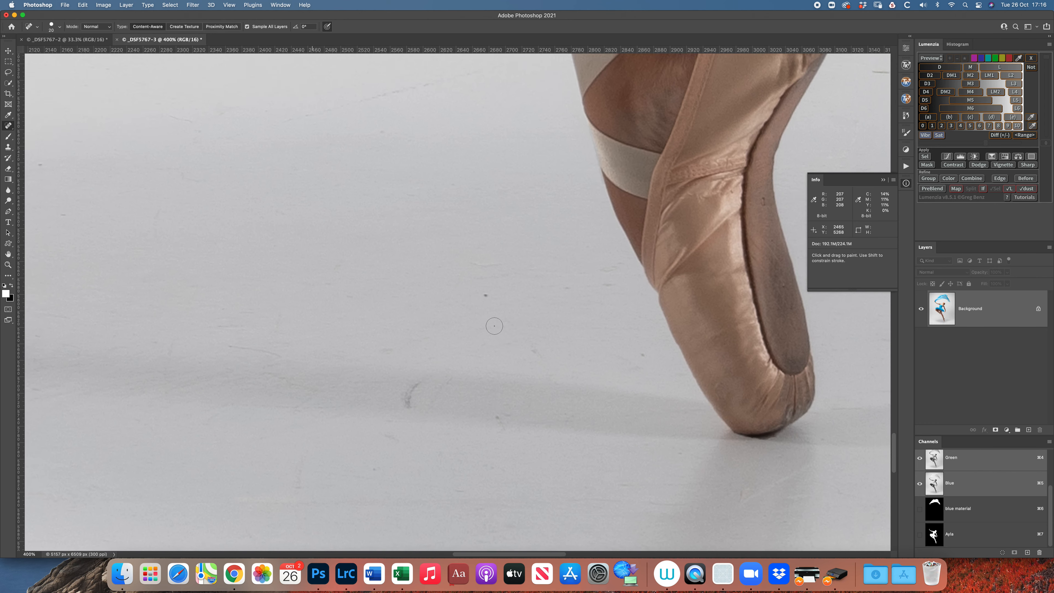
pyautogui.moveTo(413, 373); pyautogui.dragTo(399, 387)
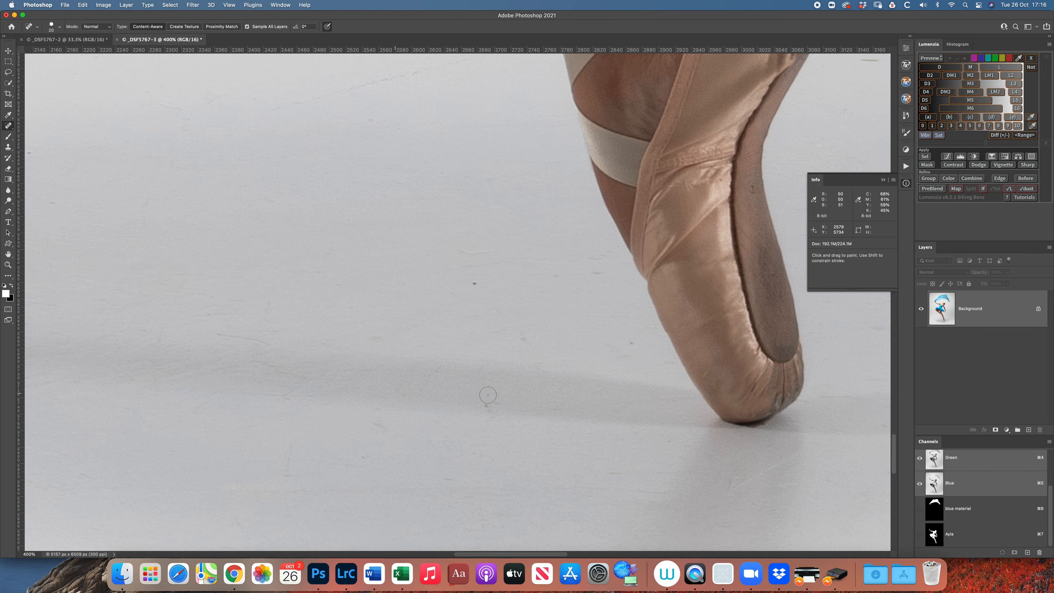
pyautogui.moveTo(484, 405); pyautogui.dragTo(496, 405)
pyautogui.click(477, 279)
pyautogui.click(474, 284)
# Heal the small marks on the floor behind the pointe shoe's toe, beyond the end of its shadow
pyautogui.scroll(-3, 629, 337)
pyautogui.hscroll(15, 629, 337)
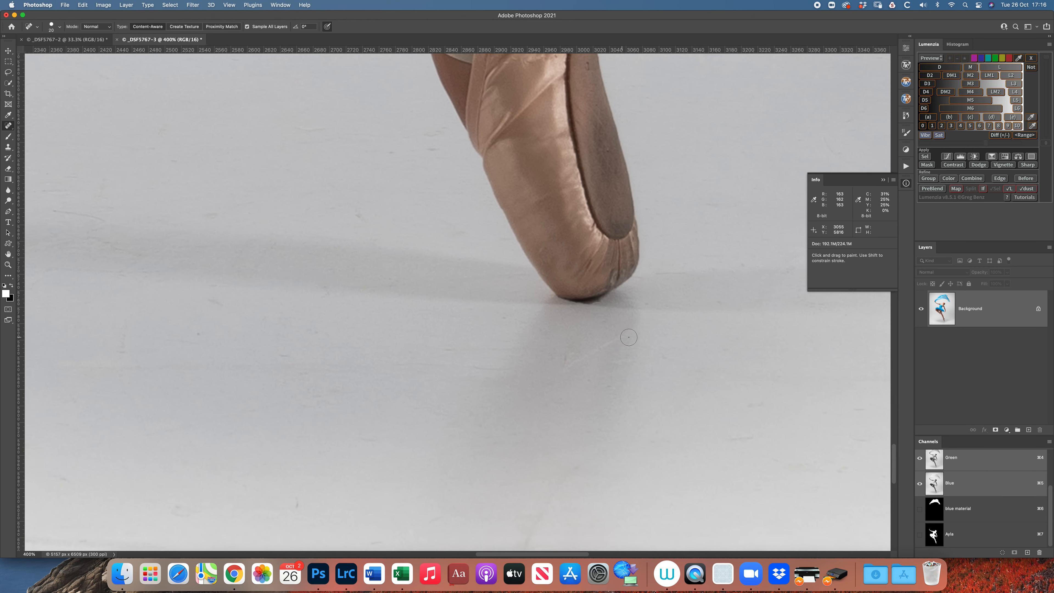
pyautogui.moveTo(719, 278); pyautogui.dragTo(702, 277)
pyautogui.moveTo(544, 221); pyautogui.dragTo(523, 220)
pyautogui.moveTo(477, 270); pyautogui.dragTo(464, 270)
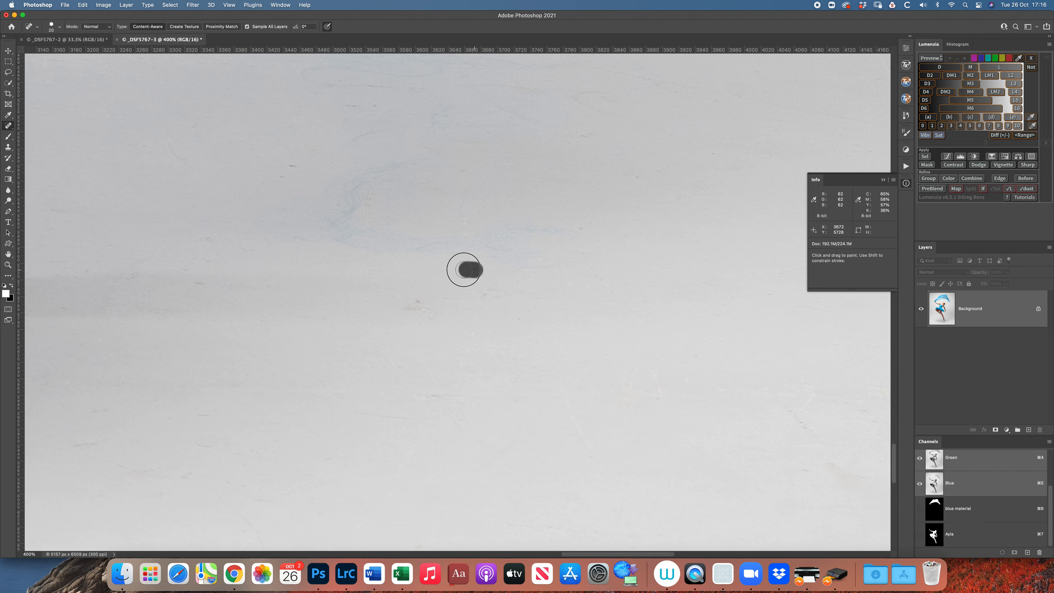
pyautogui.moveTo(427, 304); pyautogui.dragTo(411, 306)
pyautogui.moveTo(293, 165)
pyautogui.mouseDown()
pyautogui.moveTo(311, 182)
pyautogui.moveTo(392, 181)
pyautogui.mouseUp()
# Heal the long horizontal crack extending from the pointe shoe's heel and the shorter scratches just above it
pyautogui.scroll(10, 301, 166)
pyautogui.hscroll(-5, 301, 166)
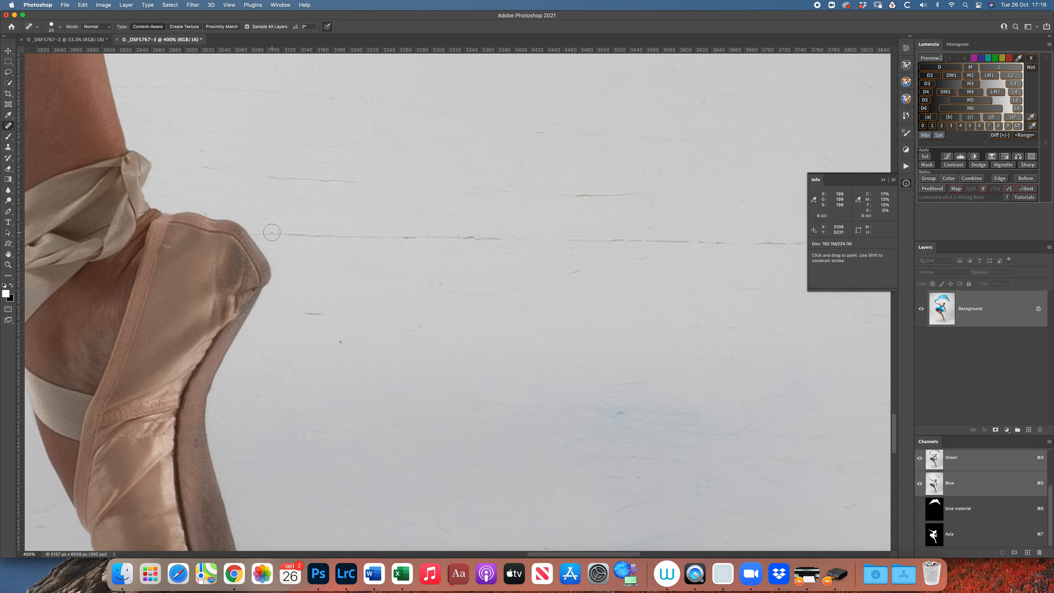
pyautogui.moveTo(272, 232); pyautogui.dragTo(558, 242)
pyautogui.moveTo(277, 179); pyautogui.dragTo(435, 192)
pyautogui.hscroll(10, 555, 245)
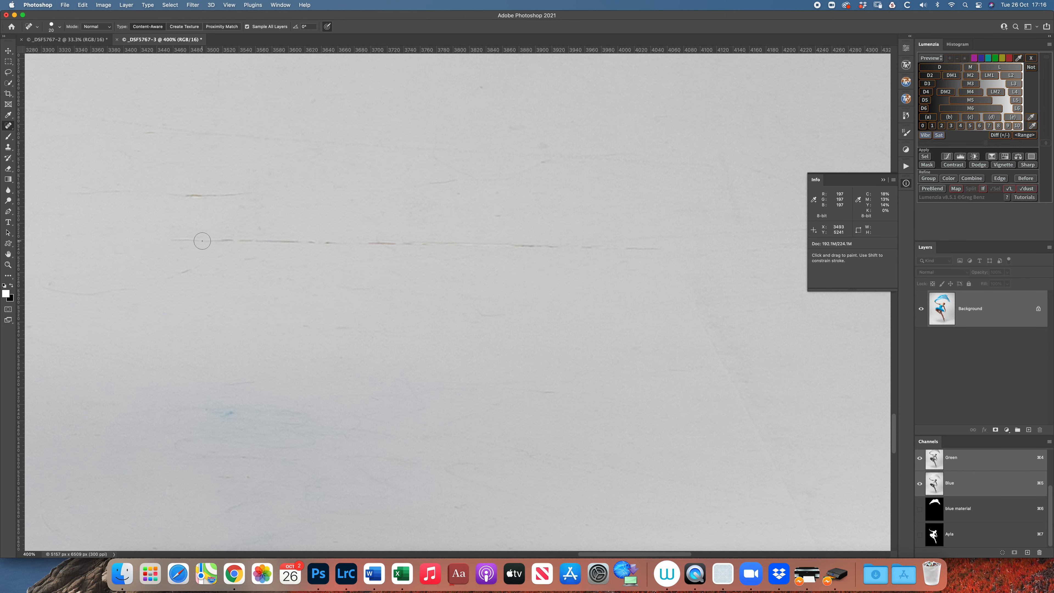
pyautogui.moveTo(168, 238); pyautogui.dragTo(172, 238)
pyautogui.keyDown('shift'); pyautogui.click(662, 251); pyautogui.keyUp('shift')
pyautogui.keyDown('shift'); pyautogui.click(272, 193); pyautogui.keyUp('shift')
# Heal the remaining crack fragments, the brown stain and the thin scratches on the floor near the photo's right edge
pyautogui.hscroll(10, 501, 195)
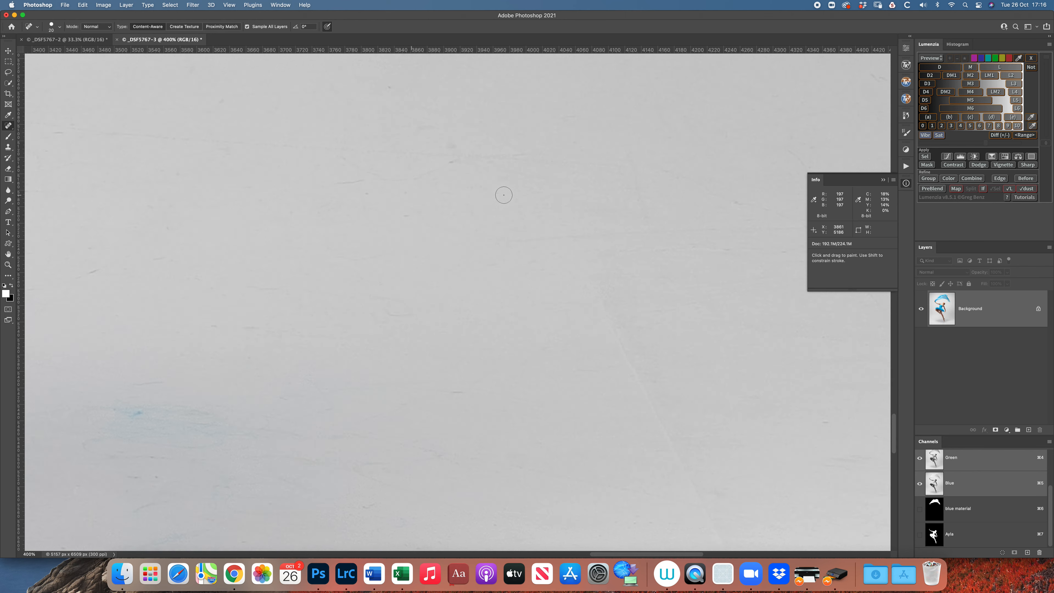
pyautogui.click(401, 244)
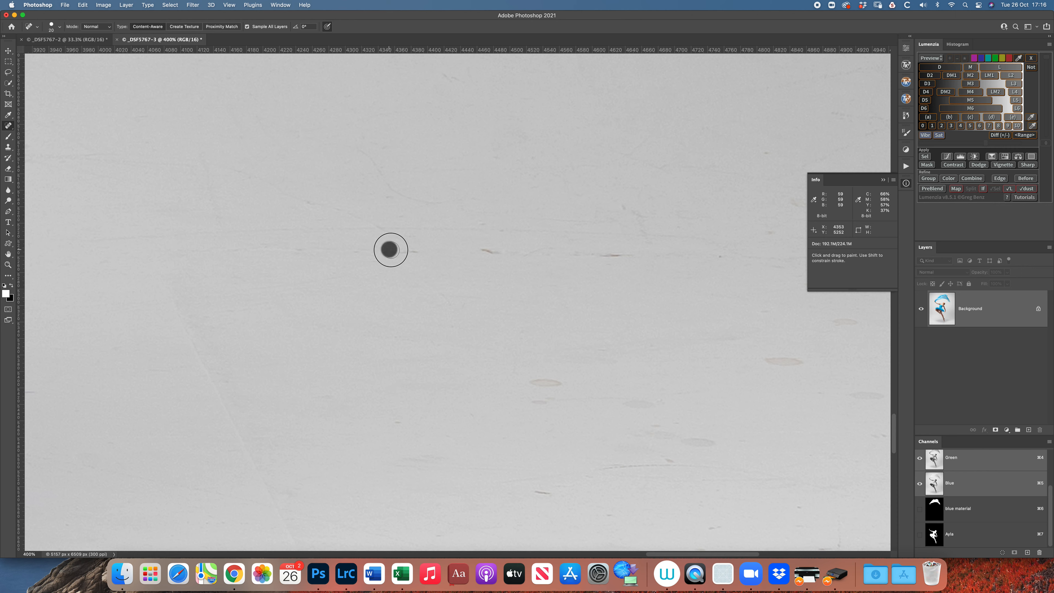
pyautogui.moveTo(512, 251); pyautogui.dragTo(475, 251)
pyautogui.moveTo(630, 255); pyautogui.dragTo(603, 256)
pyautogui.click(546, 382)
pyautogui.moveTo(552, 406); pyautogui.dragTo(522, 403)
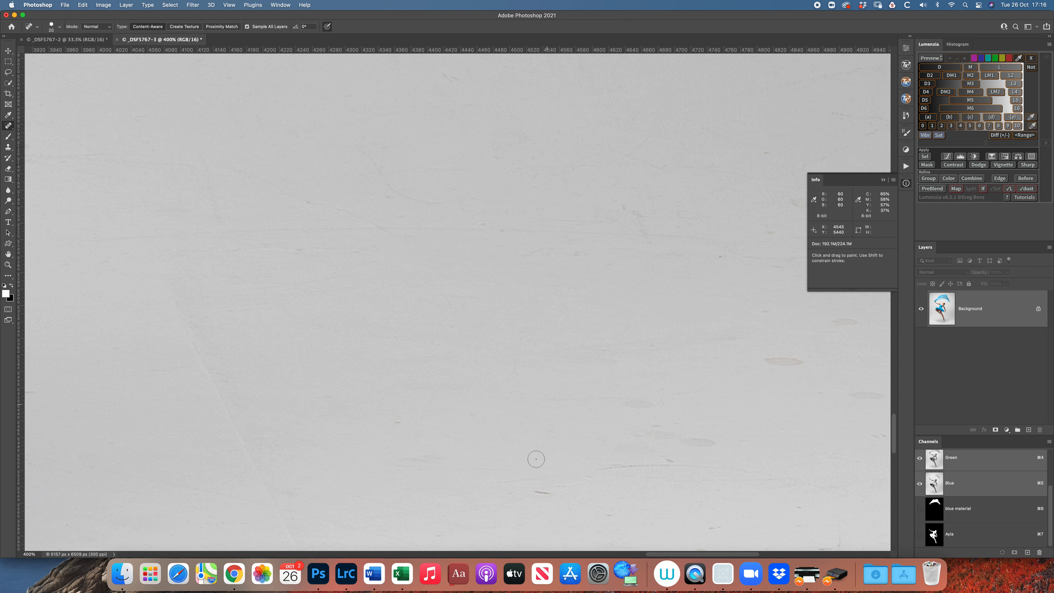
pyautogui.moveTo(547, 495); pyautogui.dragTo(527, 488)
pyautogui.moveTo(704, 467); pyautogui.dragTo(591, 469)
# Examine the retouched floor and backdrop in the full photo at 33.3% zoom
pyautogui.press('super+minus')
pyautogui.press('super+minus')
pyautogui.press('super+minus')
pyautogui.press('super+minus')
pyautogui.press('super+minus')
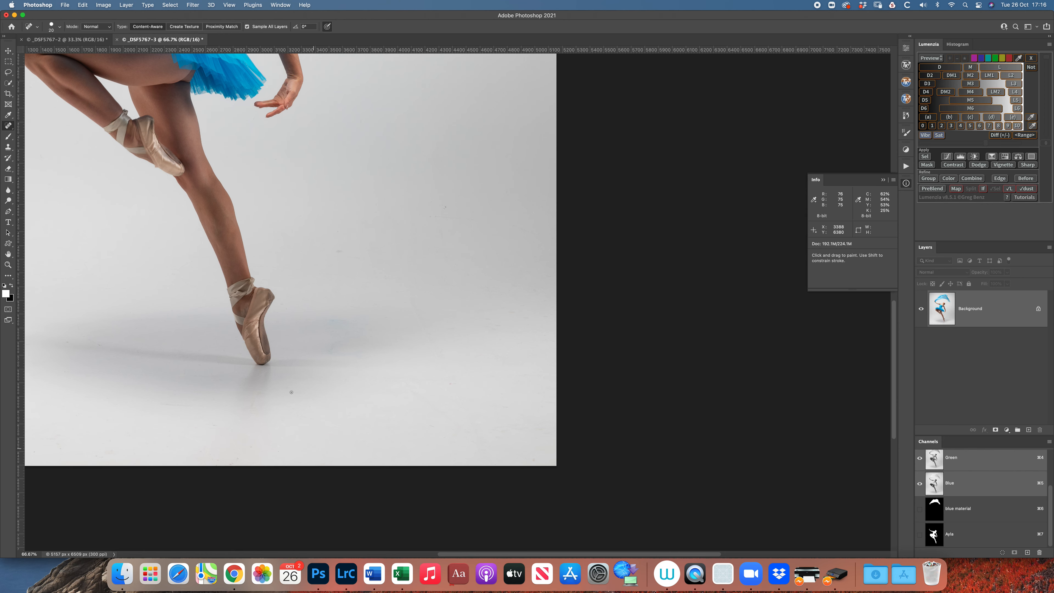
pyautogui.hscroll(-10, 292, 392)
pyautogui.scroll(4, 291, 392)
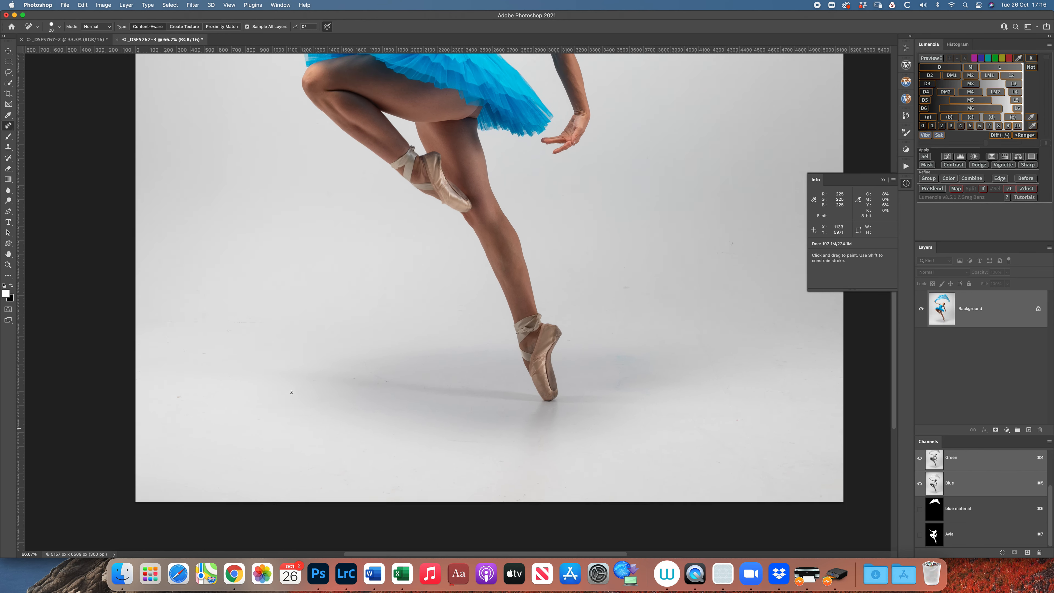
pyautogui.press('super+minus')
pyautogui.press('super+minus')
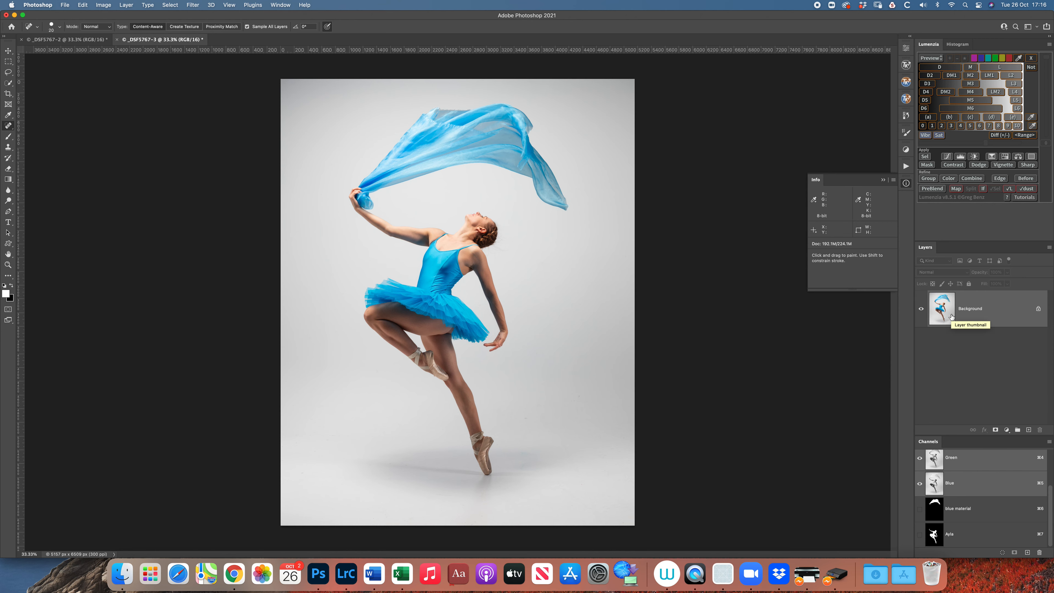
# Duplicate the Background layer and open the copy in Nik Collection's Color Efex Pro 4
pyautogui.press('super+j')
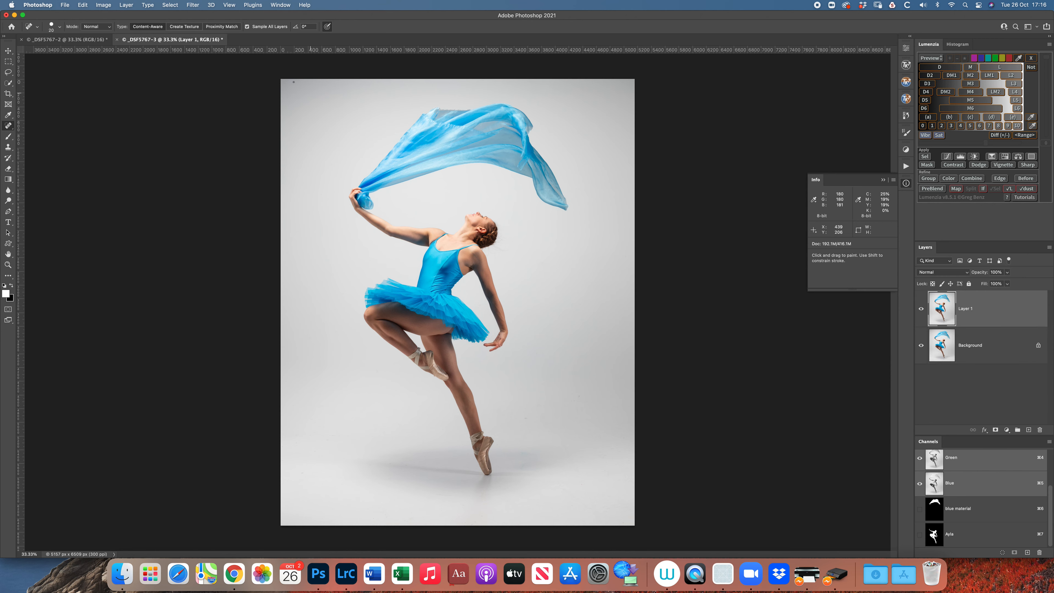
pyautogui.click(193, 5)
pyautogui.moveTo(216, 237)
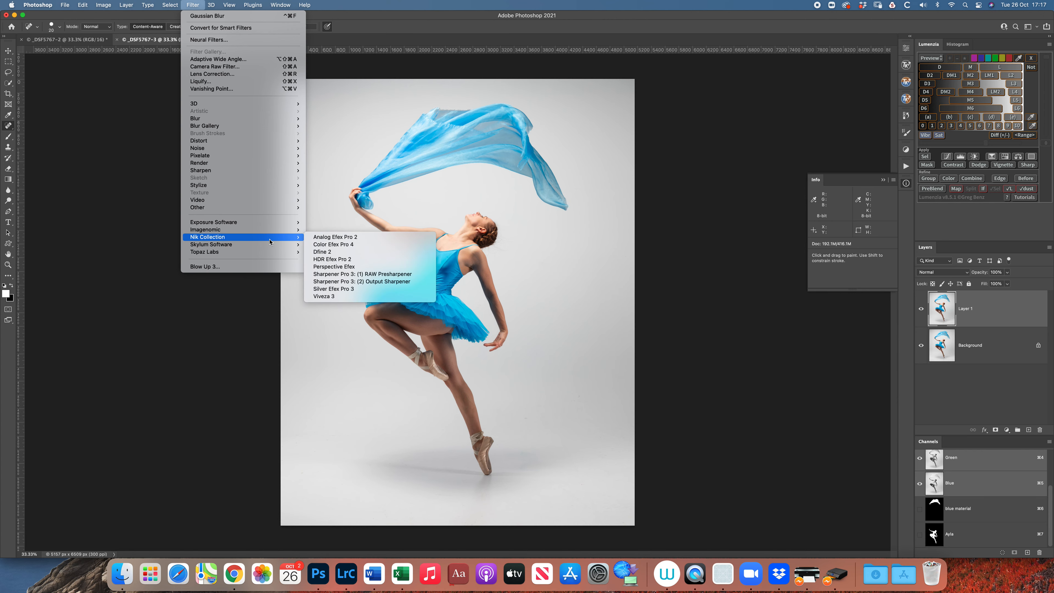
pyautogui.click(351, 247)
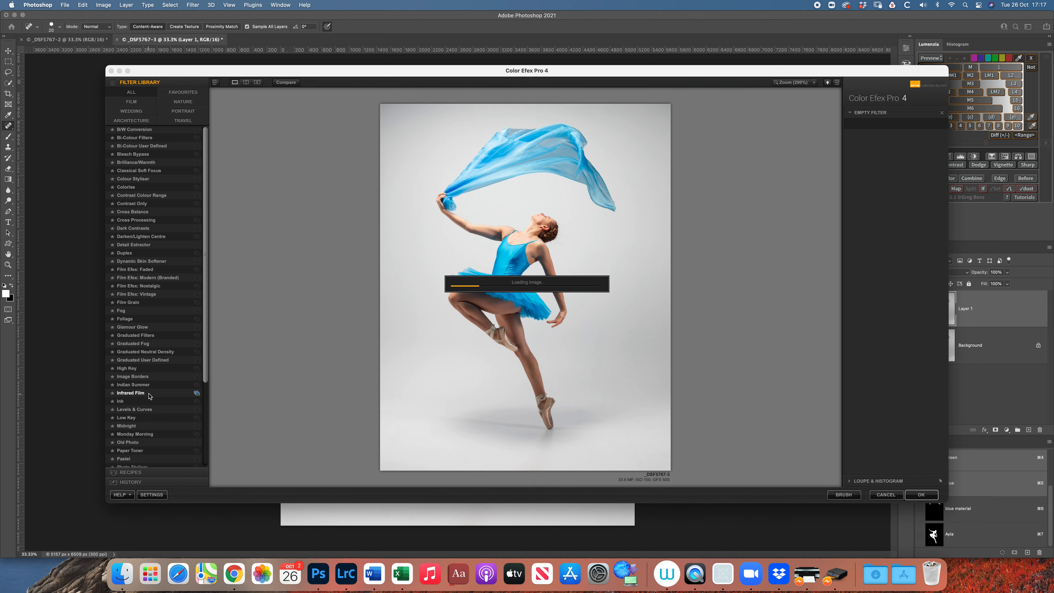
# Apply the Tonal Contrast filter at its default settings after comparing it with the original image
pyautogui.scroll(-5, 143, 403)
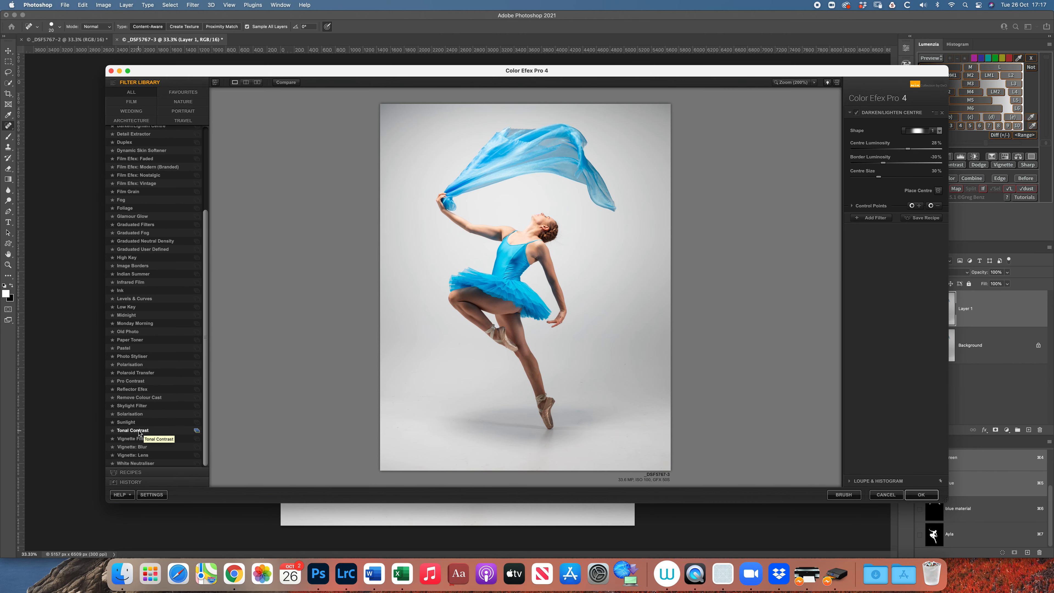
pyautogui.click(135, 431)
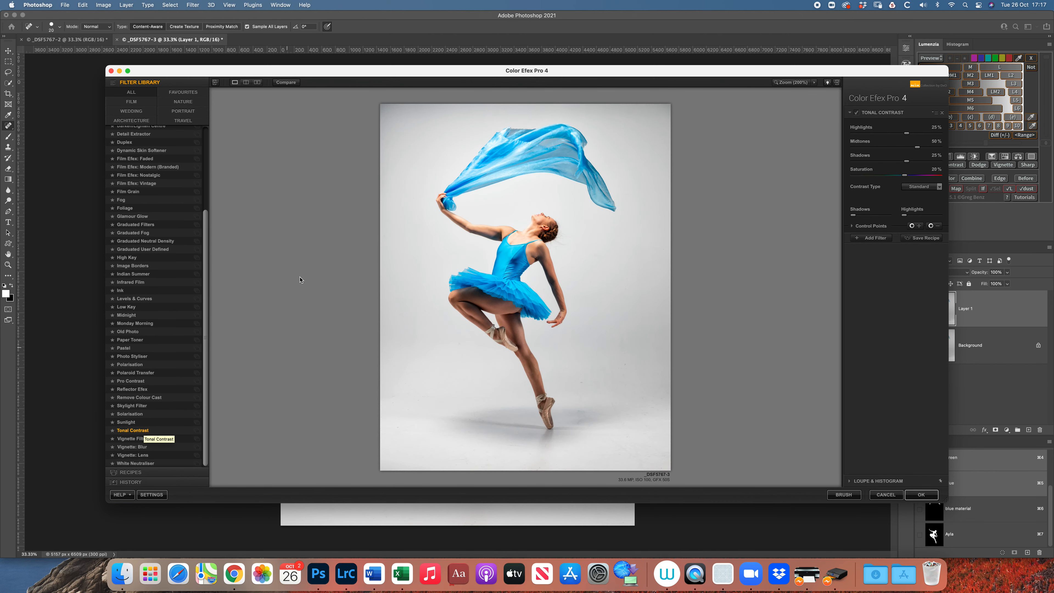
pyautogui.click(286, 82)
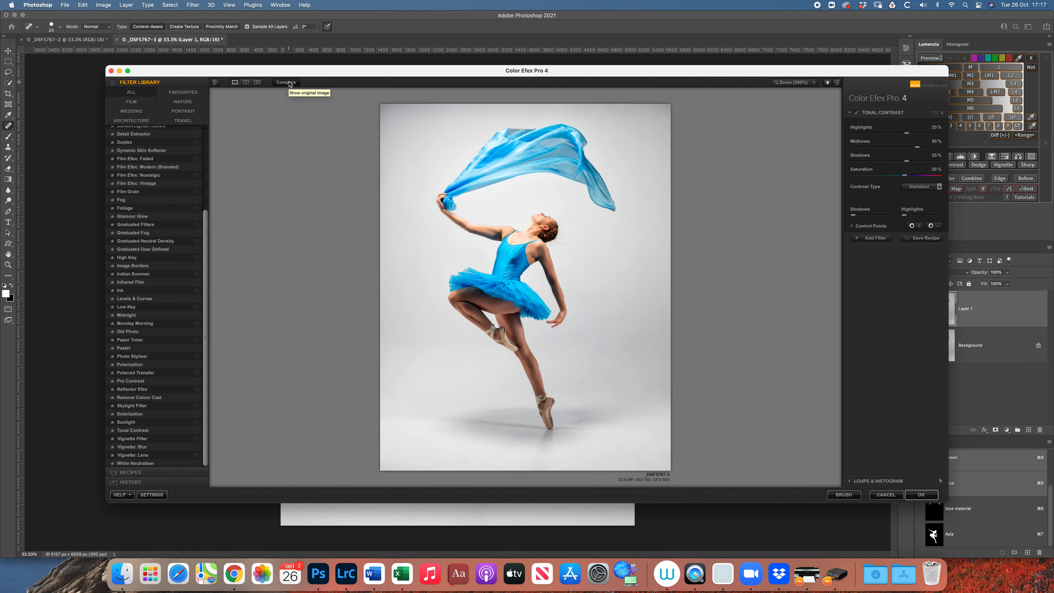
pyautogui.click(290, 83)
pyautogui.click(289, 82)
pyautogui.click(922, 495)
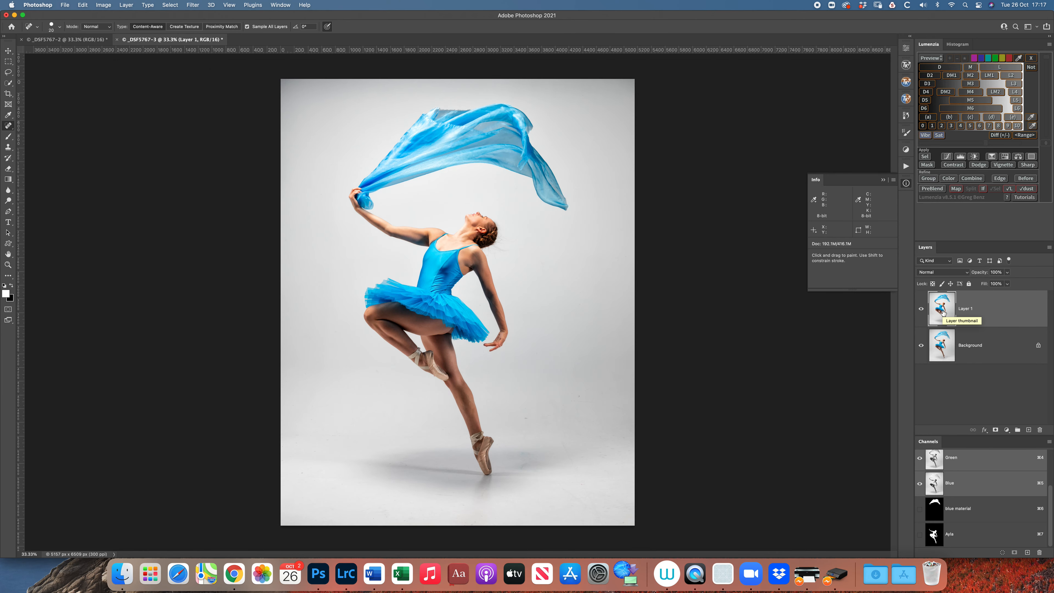
# Reduce Layer 1's opacity to 67% and compare the photo with and without the filtered layer
pyautogui.press('v')
pyautogui.press('6')
pyautogui.press('7')
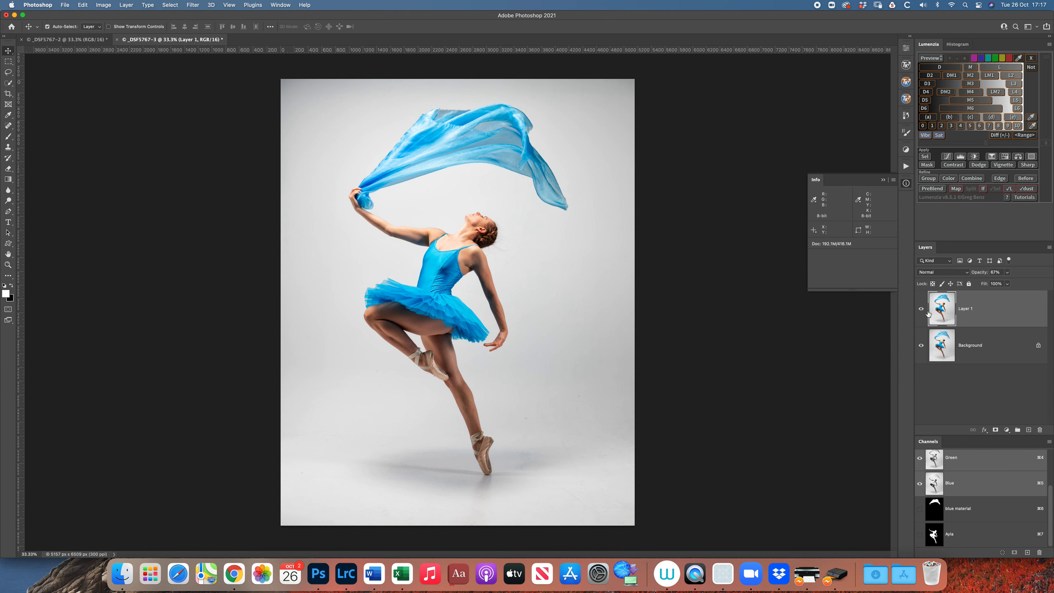
pyautogui.click(921, 309)
pyautogui.click(921, 310)
pyautogui.click(921, 310)
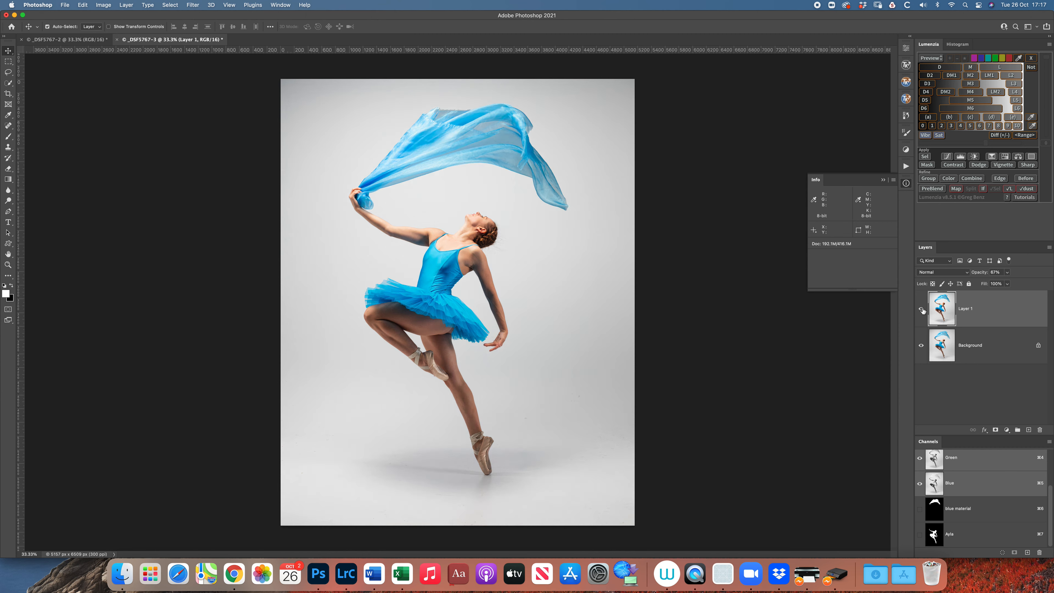
pyautogui.click(921, 309)
pyautogui.click(922, 309)
pyautogui.click(922, 309)
pyautogui.click(922, 309)
# Flatten the image and duplicate the resulting Background layer
pyautogui.click(1049, 248)
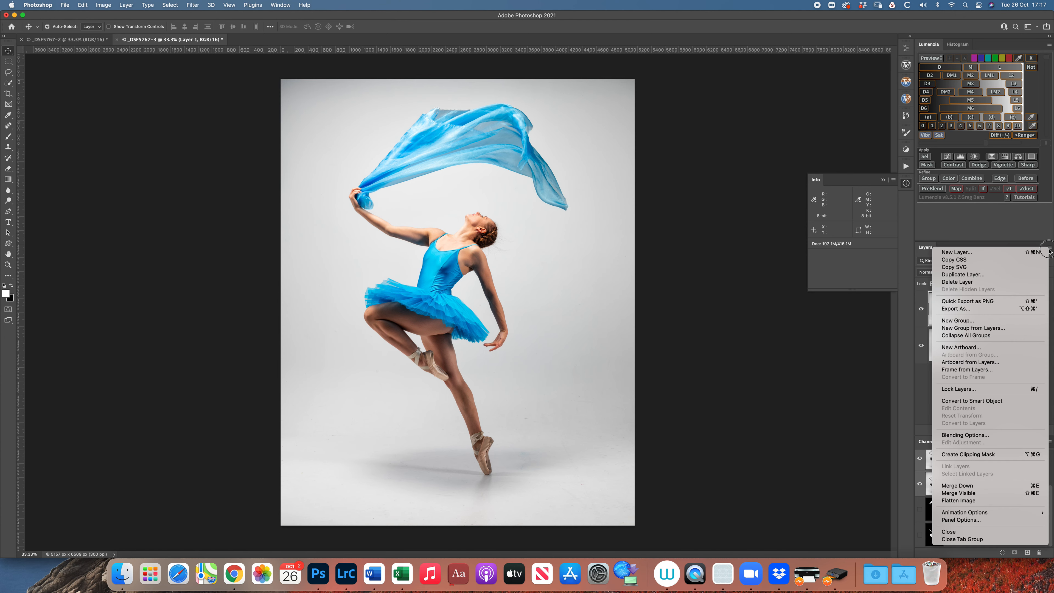
pyautogui.click(967, 501)
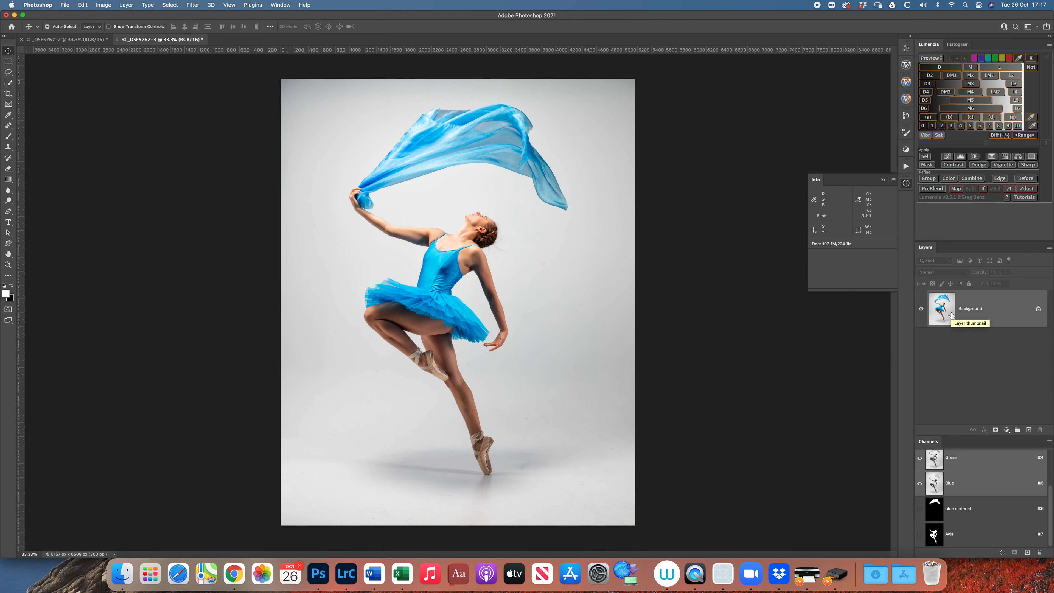
pyautogui.press('super+j')
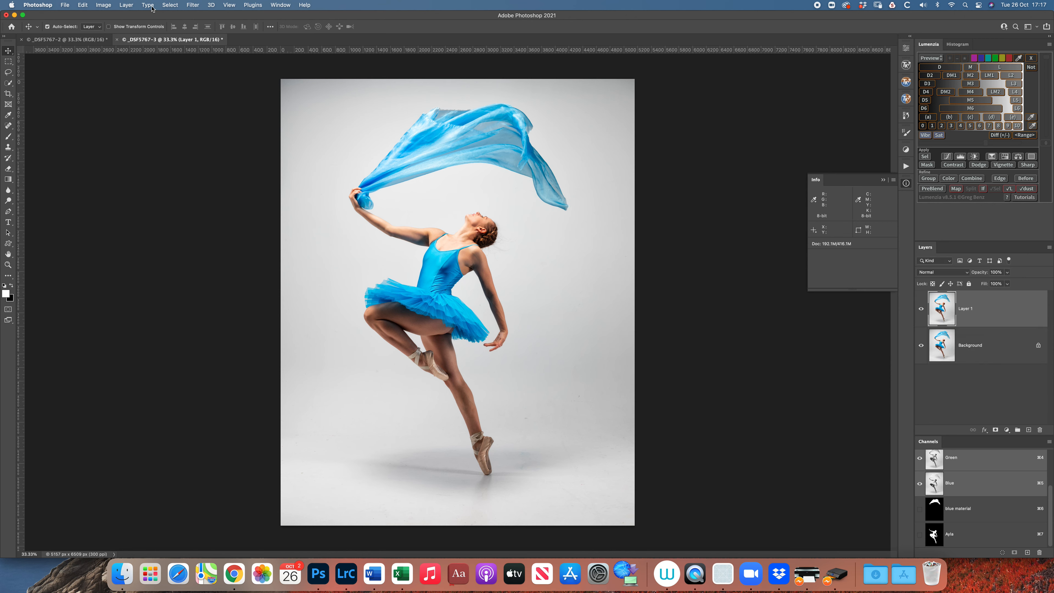
# Darken Layer 1 with Curves from the dancer's chest tone, input 11 to output 22, and hide the layer behind a black mask
pyautogui.click(103, 5)
pyautogui.moveTo(124, 28)
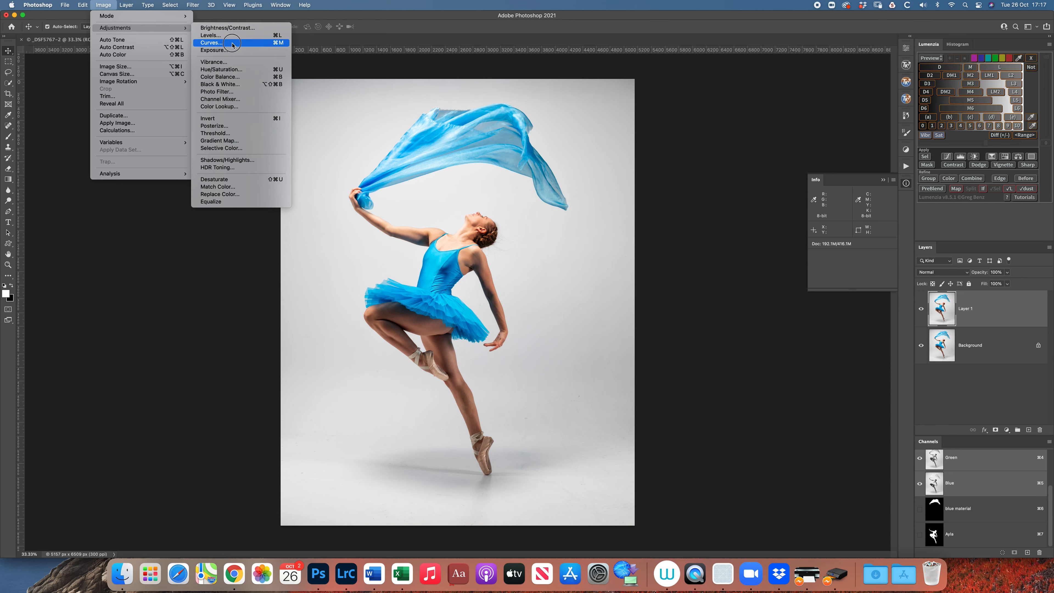
pyautogui.click(233, 45)
pyautogui.click(695, 409)
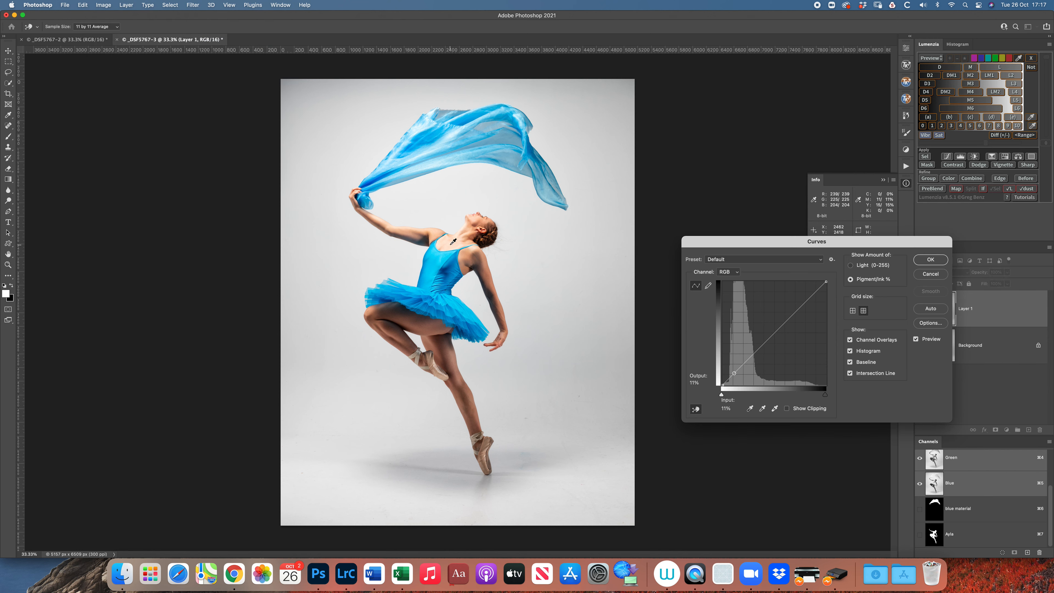
pyautogui.moveTo(453, 241); pyautogui.dragTo(452, 257)
pyautogui.click(939, 261)
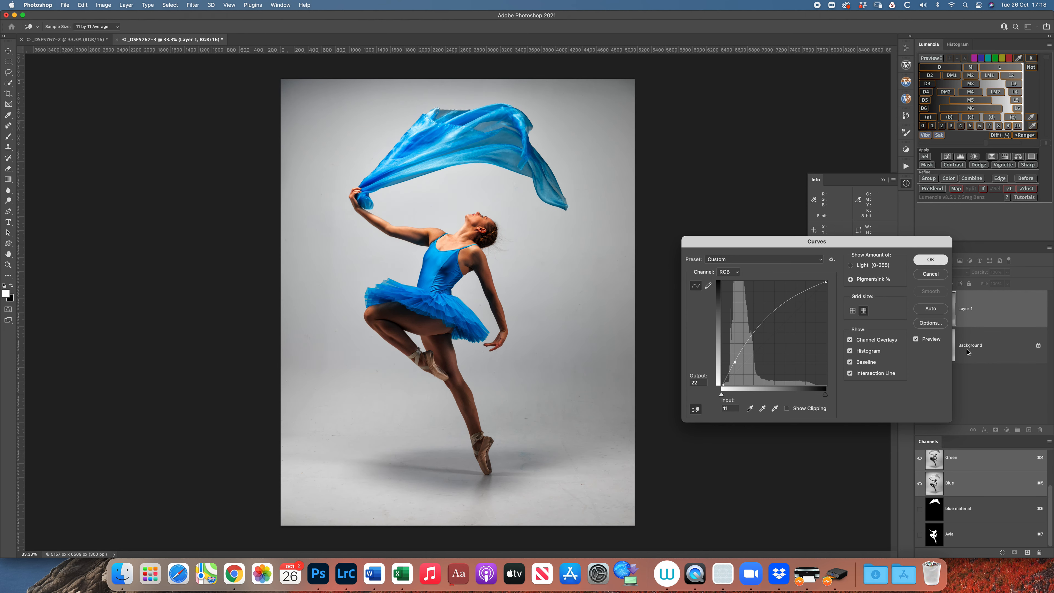
pyautogui.keyDown('alt'); pyautogui.click(995, 430); pyautogui.keyUp('alt')
# Load a narrow-zone luminosity selection from the Background layer, sampled on the bright skin of the dancer's chest
pyautogui.hotkey('alt', '[')
pyautogui.click(1032, 125)
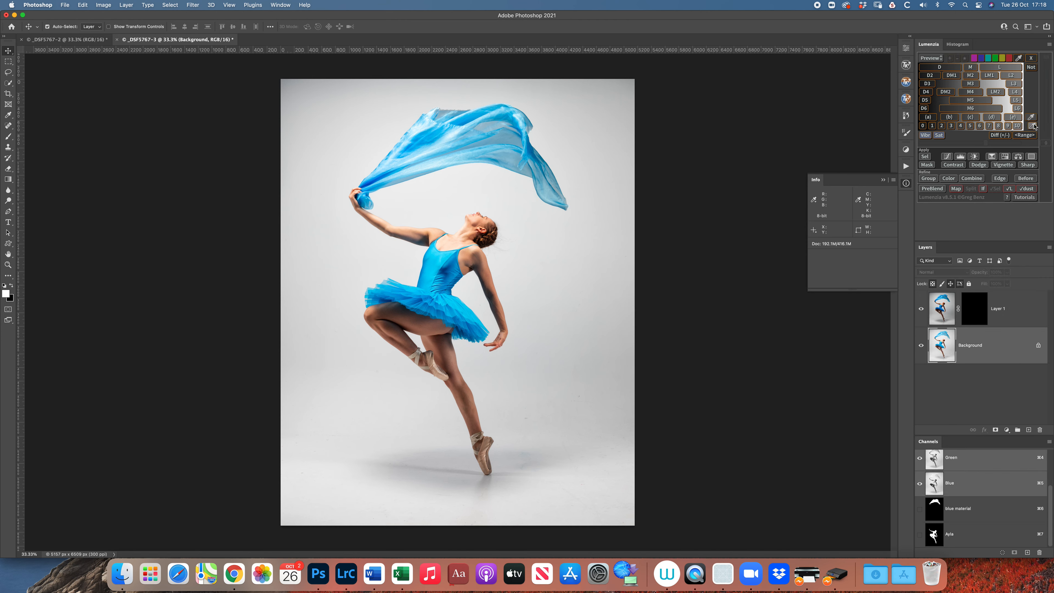
pyautogui.click(453, 242)
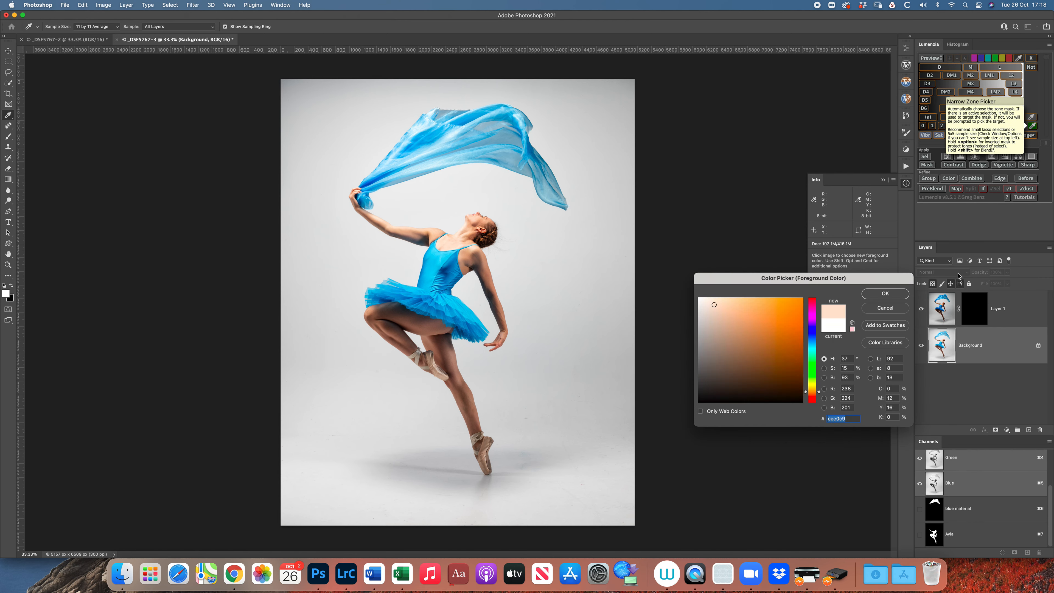
pyautogui.click(892, 293)
pyautogui.click(924, 156)
# Paint white on Layer 1's mask over the dancer's bright chest skin, with the selection edges hidden, at 20% opacity and 7% flow
pyautogui.click(975, 308)
pyautogui.press('b')
pyautogui.press('super+h')
pyautogui.scroll(5, 444, 223)
pyautogui.moveTo(478, 354); pyautogui.dragTo(535, 363)
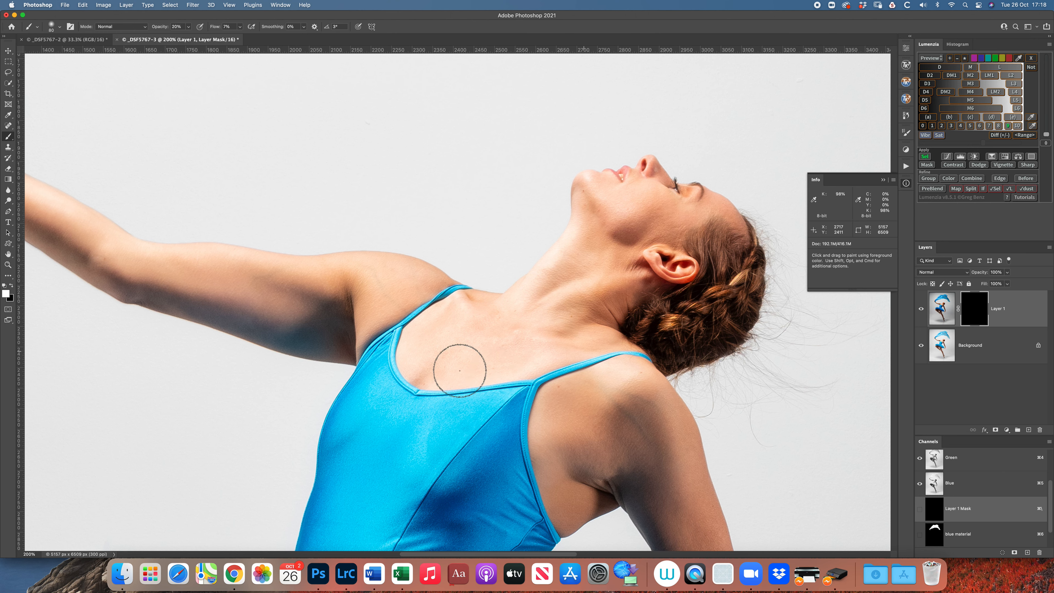